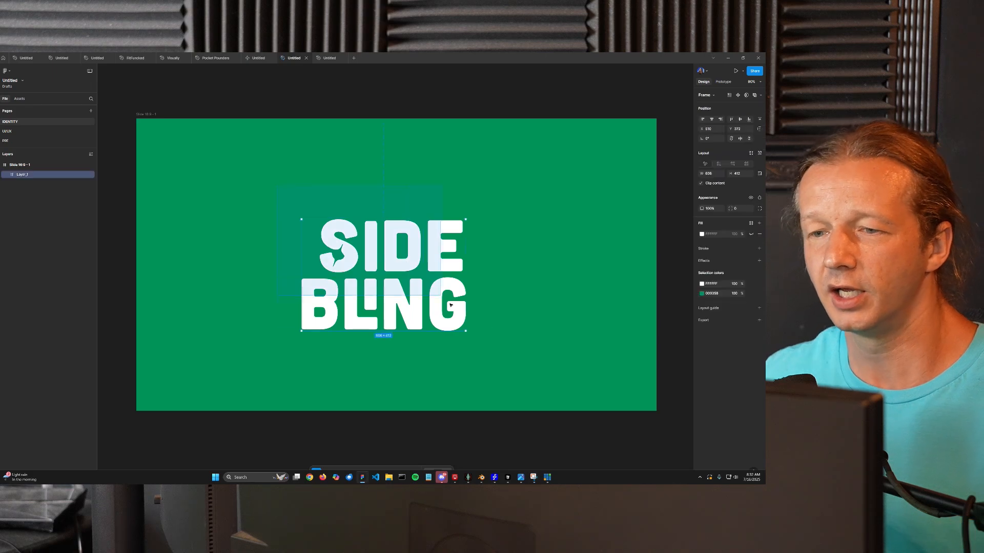
left_click(497, 357)
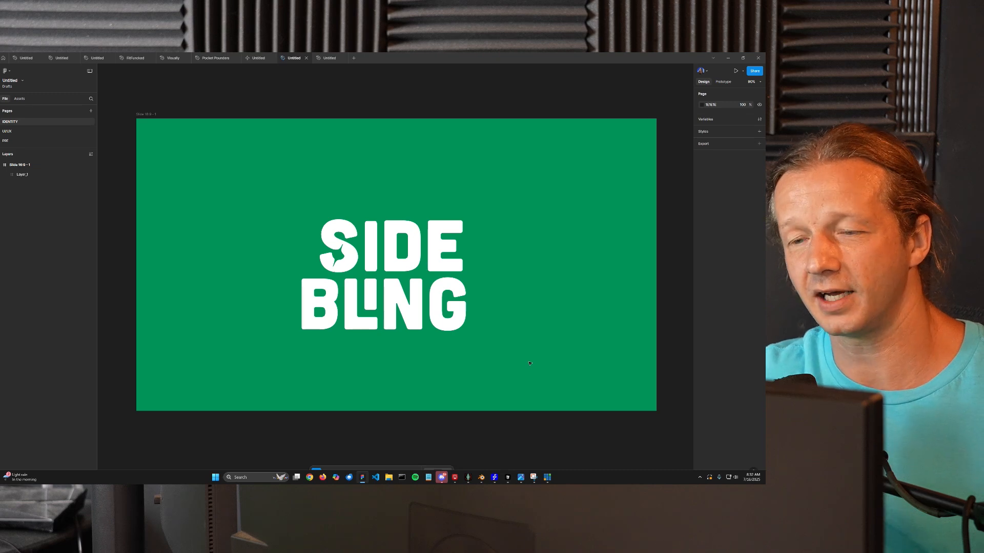
left_click(426, 272)
left_click(534, 247)
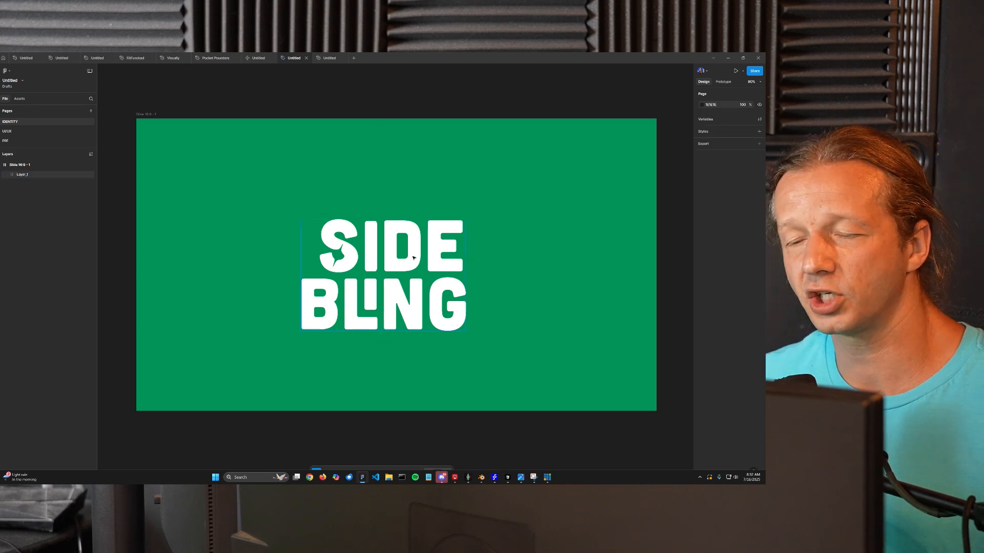
left_click(433, 290)
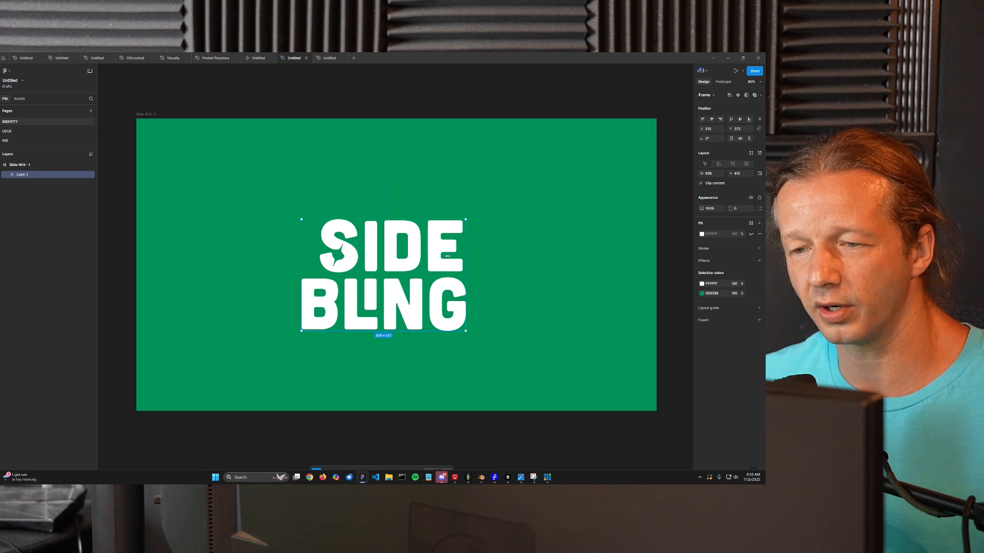
left_click(409, 200)
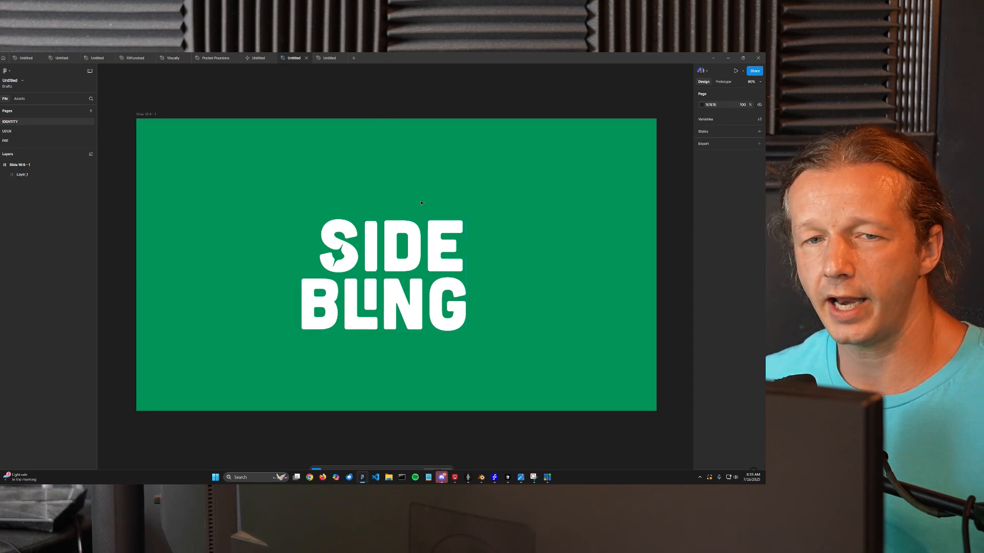
- Copy the green logo slide from the IDENTITY page and paste it onto the UI/UX page
left_click(152, 116)
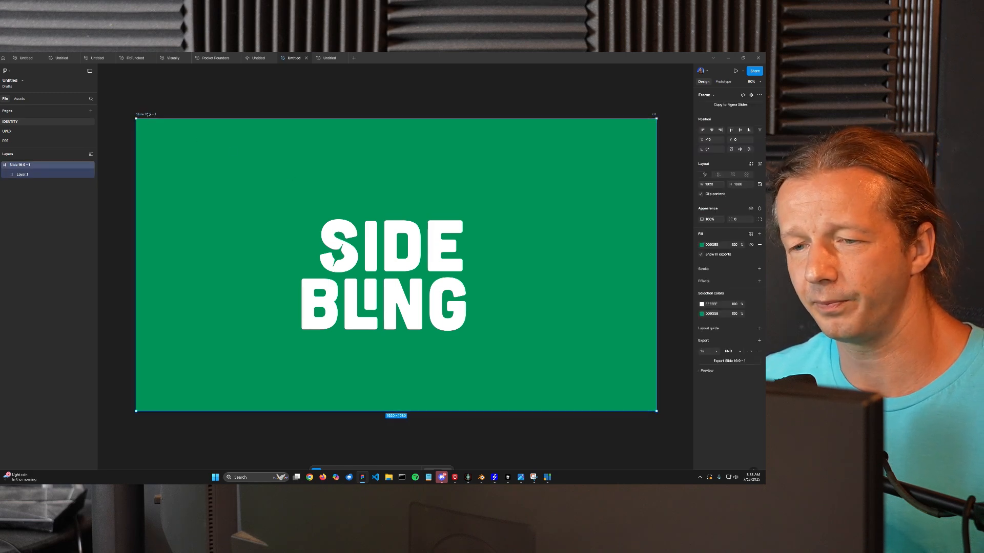
left_click(9, 132)
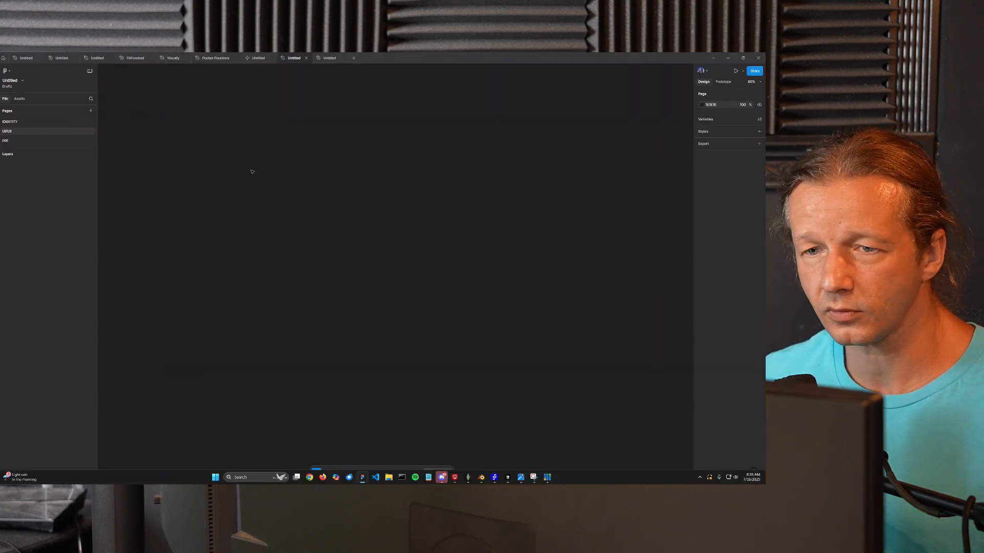
key("ctrl+v")
key("shift+2")
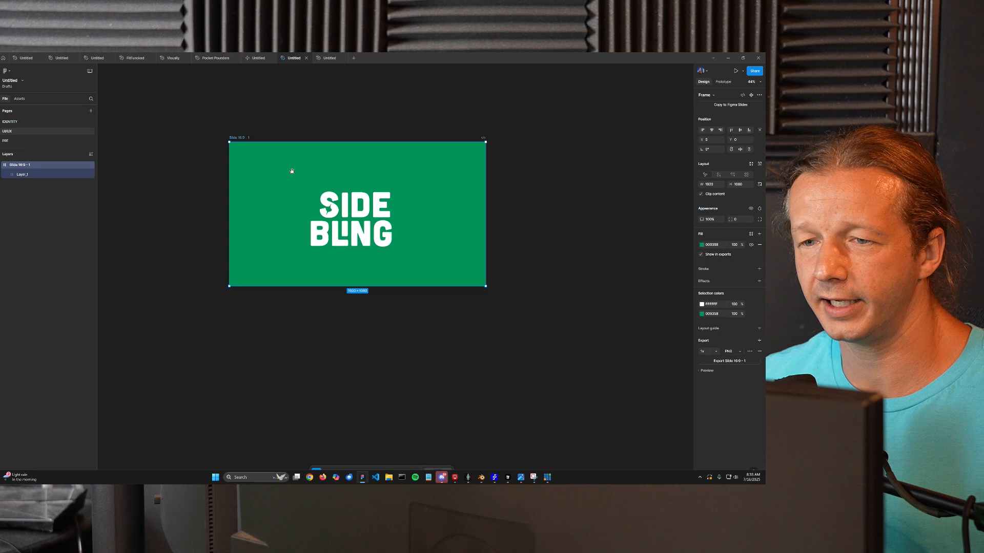
left_click_drag(404, 173, 365, 170)
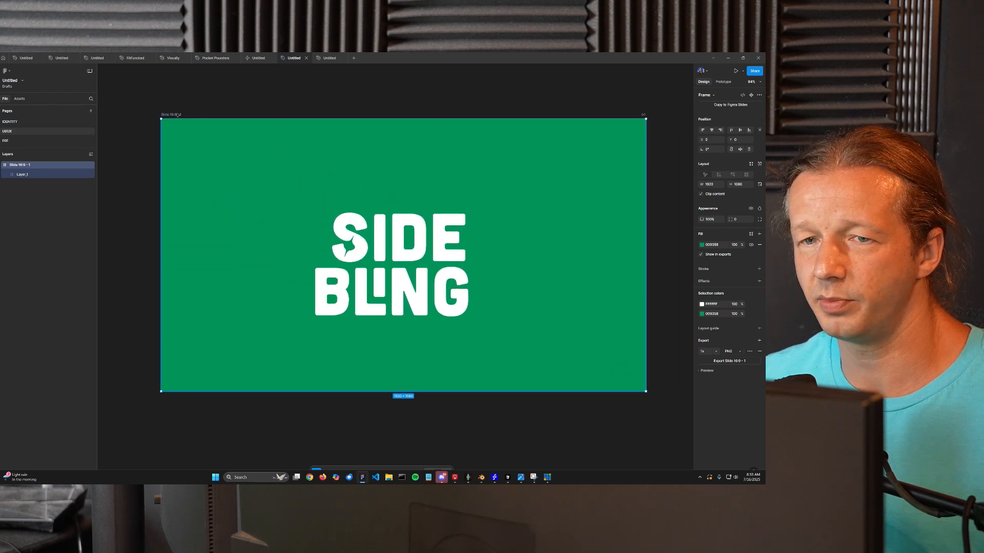
- Rename the pasted slide frame to DESKTOP
key("Caps_Lock")
type("DES")
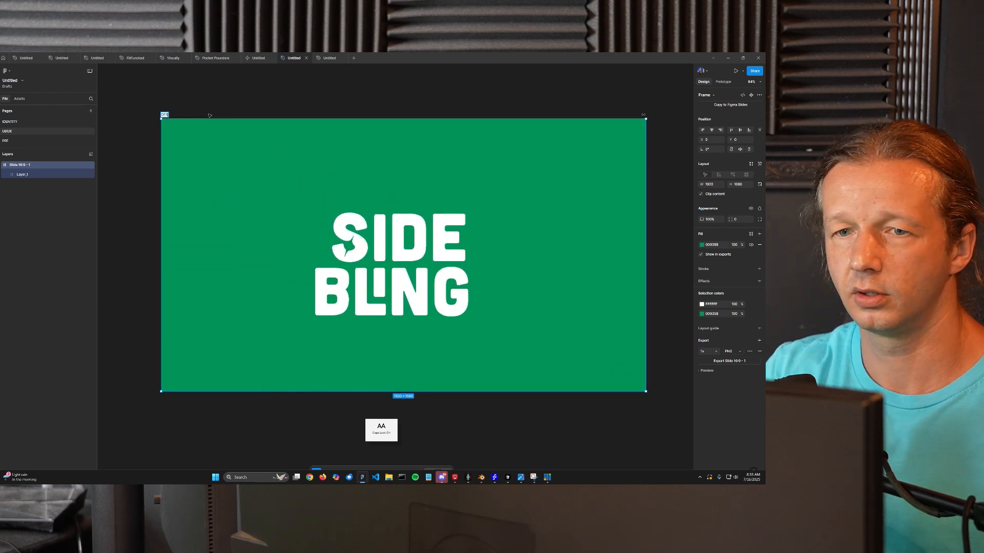
left_click(294, 118)
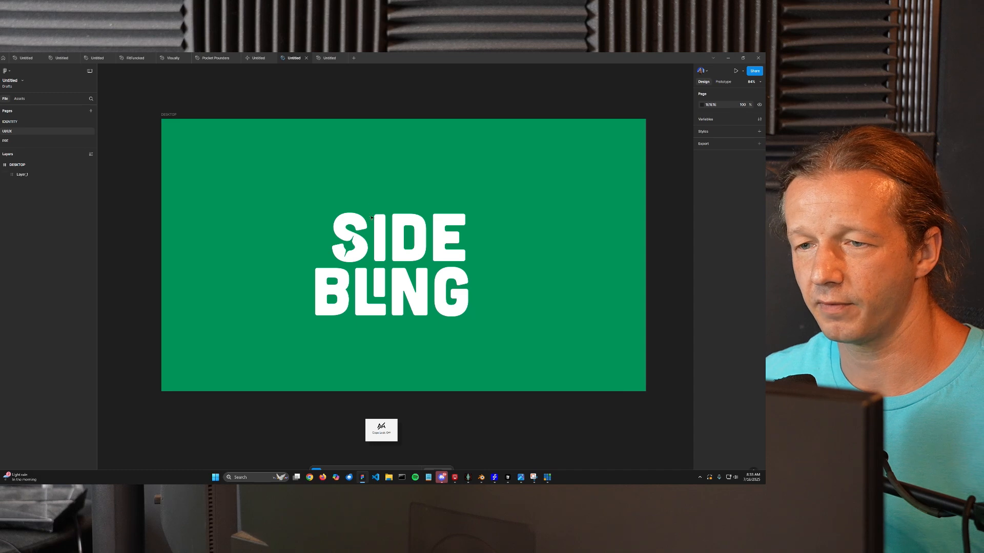
- Scale the Side Bling logo down to about 85 px high and place it in the DESKTOP frame's upper-left corner
left_click(379, 238)
left_click_drag(467, 318, 206, 143)
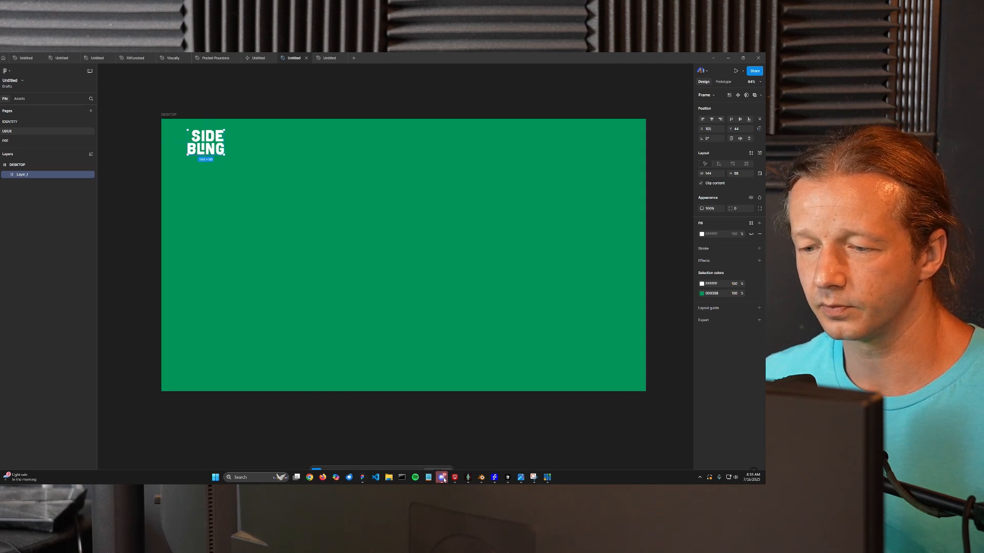
left_click_drag(217, 152, 227, 156)
left_click(221, 168)
scroll(176, 134, "up", 5)
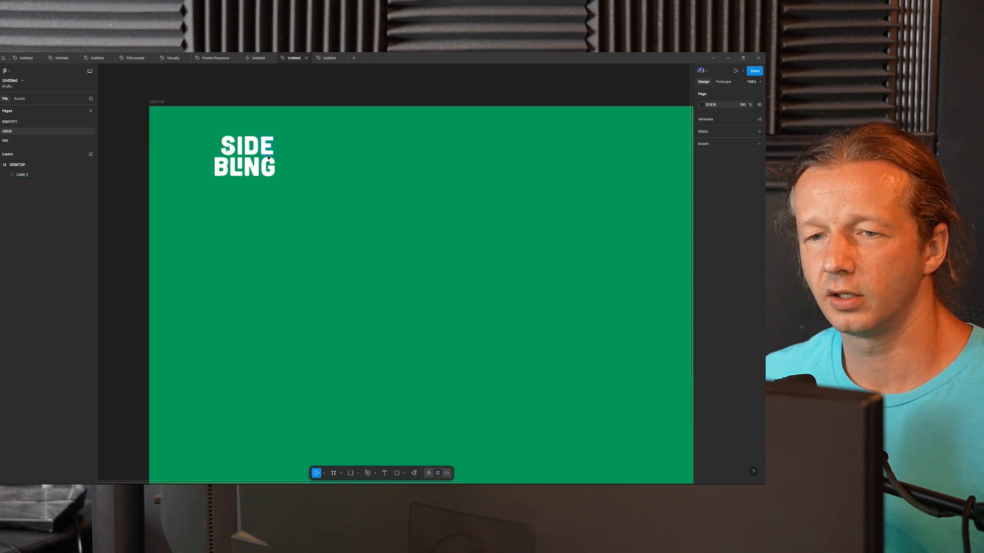
left_click(262, 161)
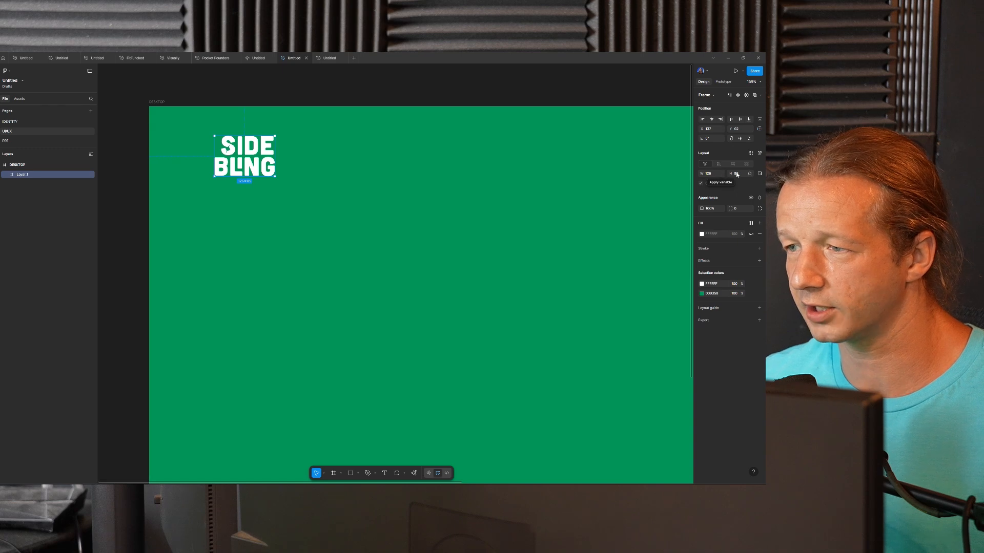
left_click_drag(249, 157, 244, 152)
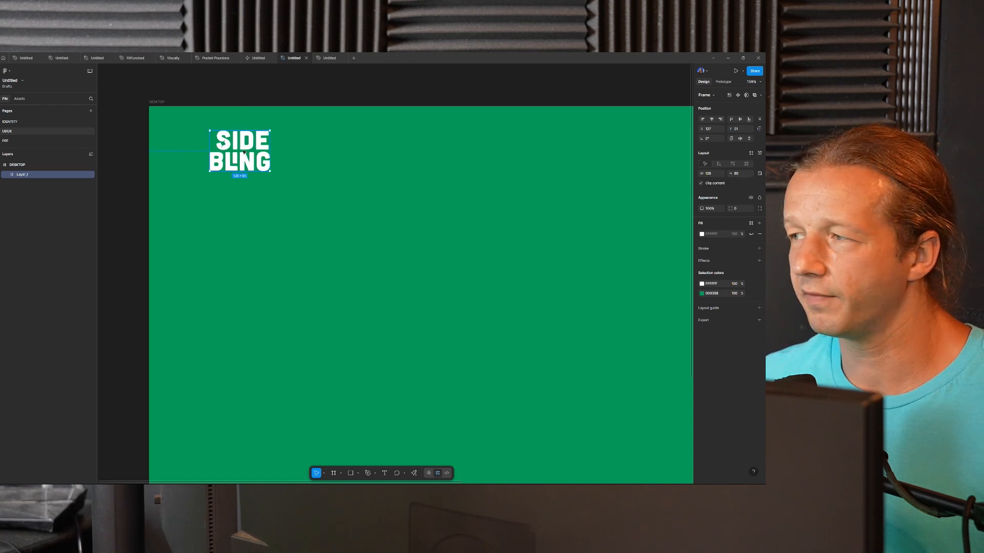
- Add the white tagline "MONETIZE YOUR HOBBIES." on three lines just to the right of the logo
left_click(353, 159)
scroll(348, 170, "up", 5)
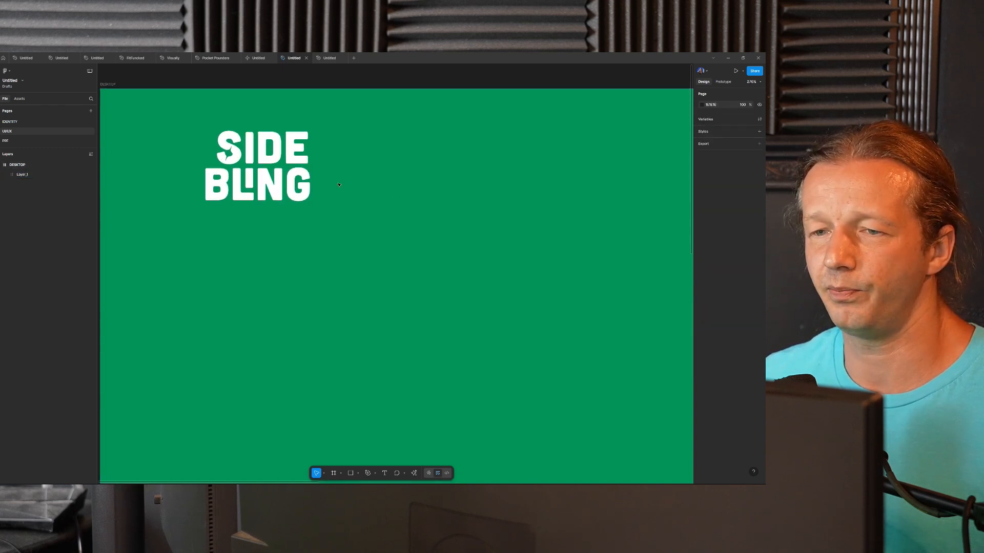
left_click(333, 155)
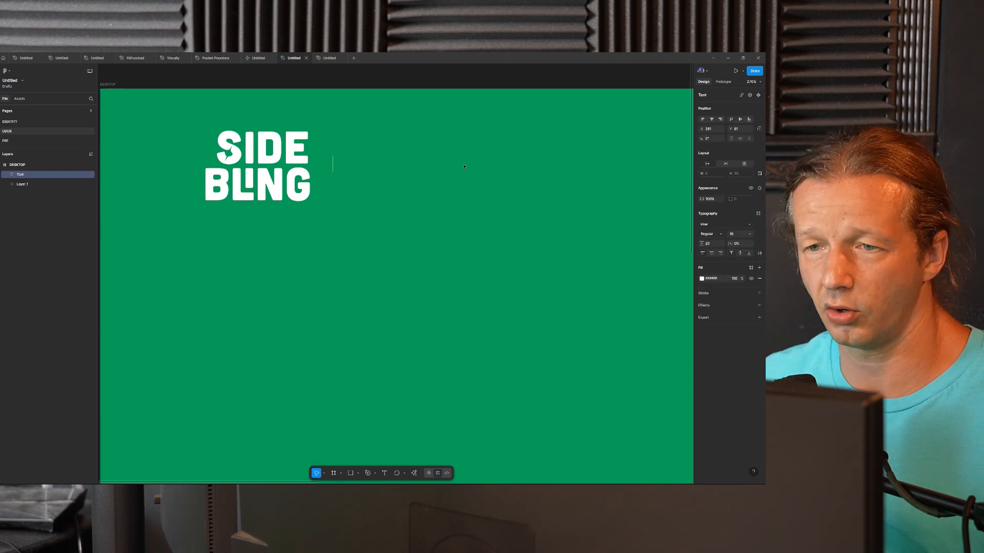
key("Caps_Lock")
type("MONETIZE YOUR HOBBIES.")
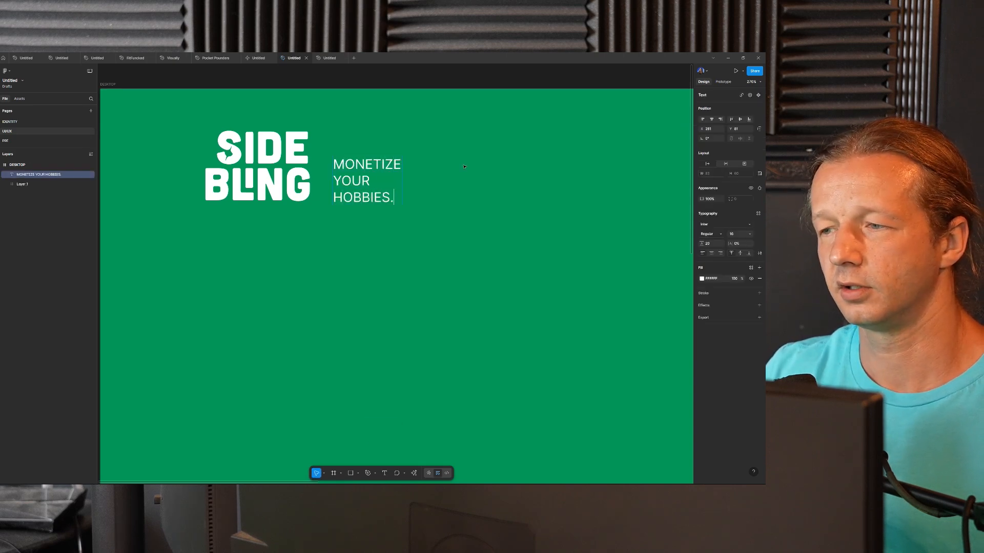
key("Caps_Lock")
key("Escape")
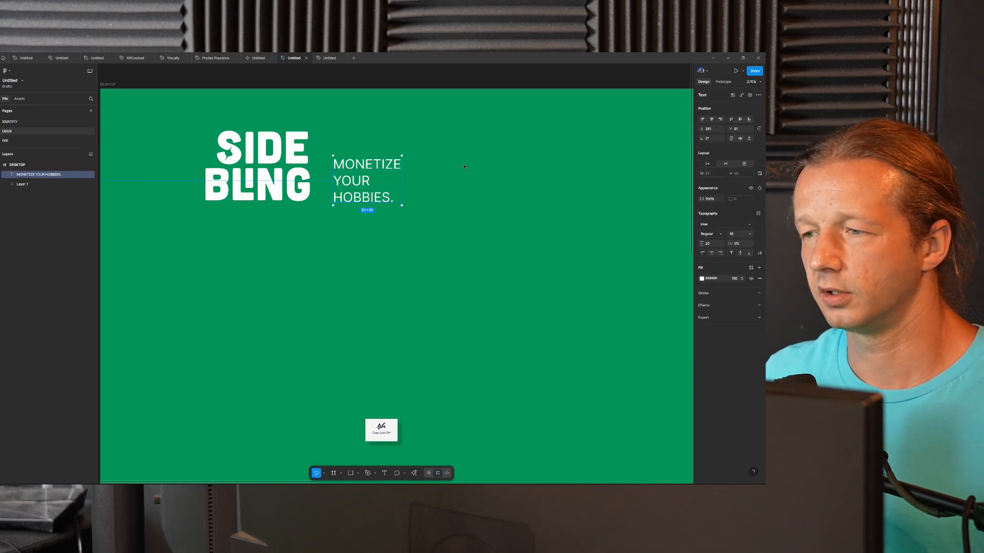
- Set the tagline's font weight to Semi Bold and move it closer to the logo
left_click(714, 235)
left_click(717, 253)
left_click_drag(366, 180, 353, 179)
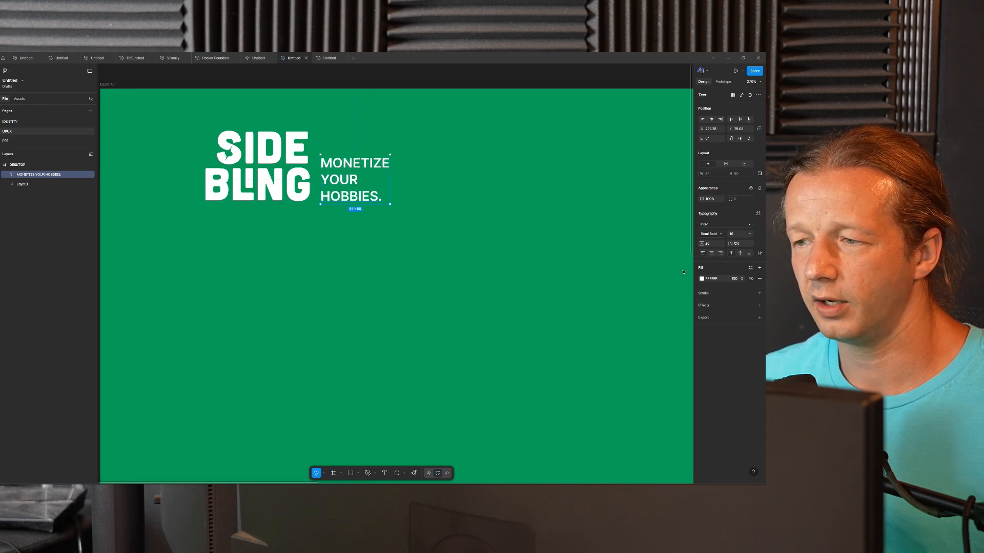
- Recolour the tagline to a green brighter than the background and convert its text to a vector shape
left_click(703, 280)
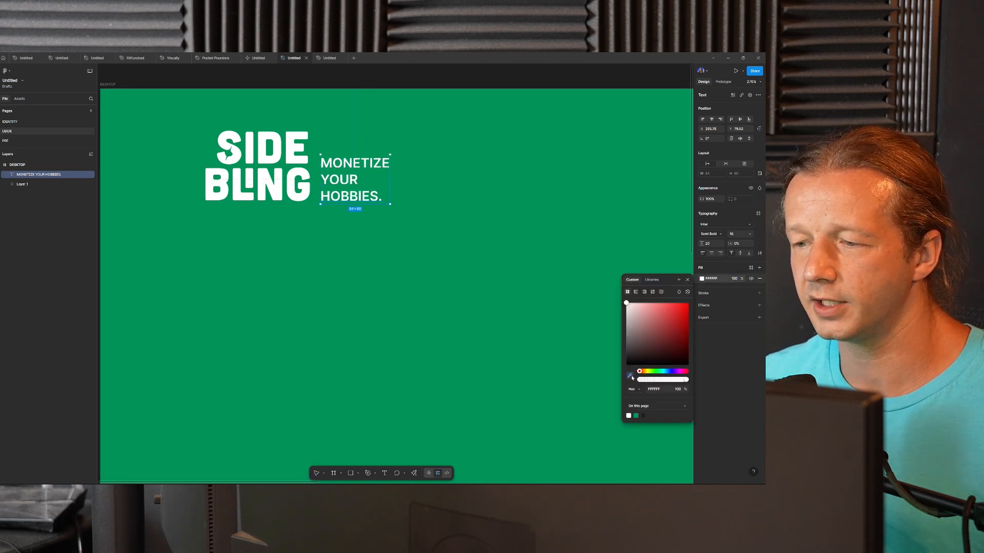
left_click(630, 376)
left_click(476, 190)
left_click(682, 328)
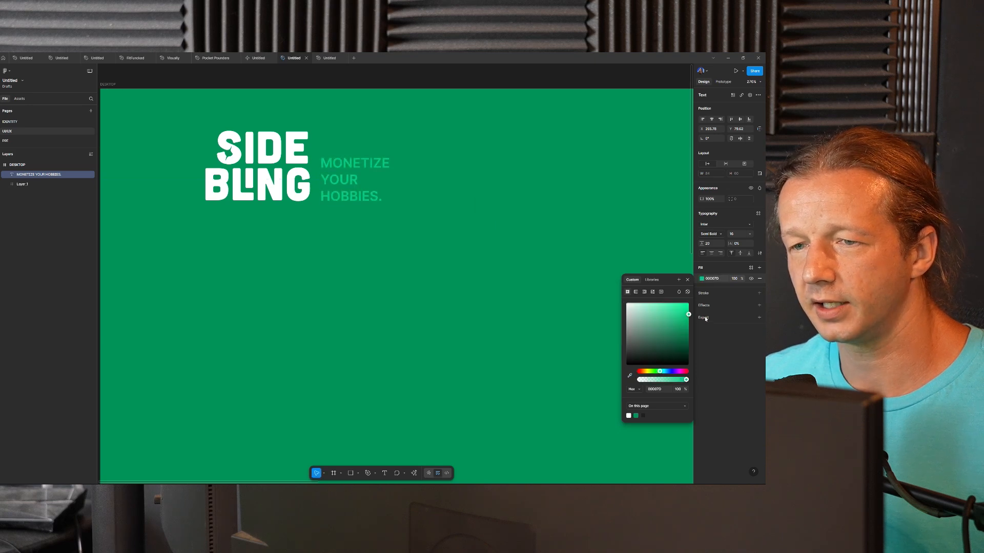
right_click(375, 174)
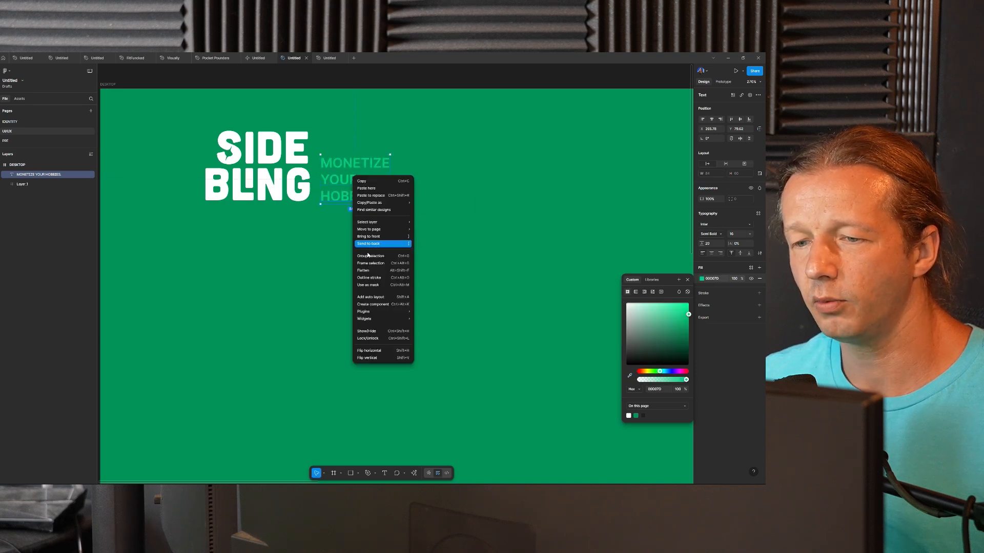
left_click(376, 274)
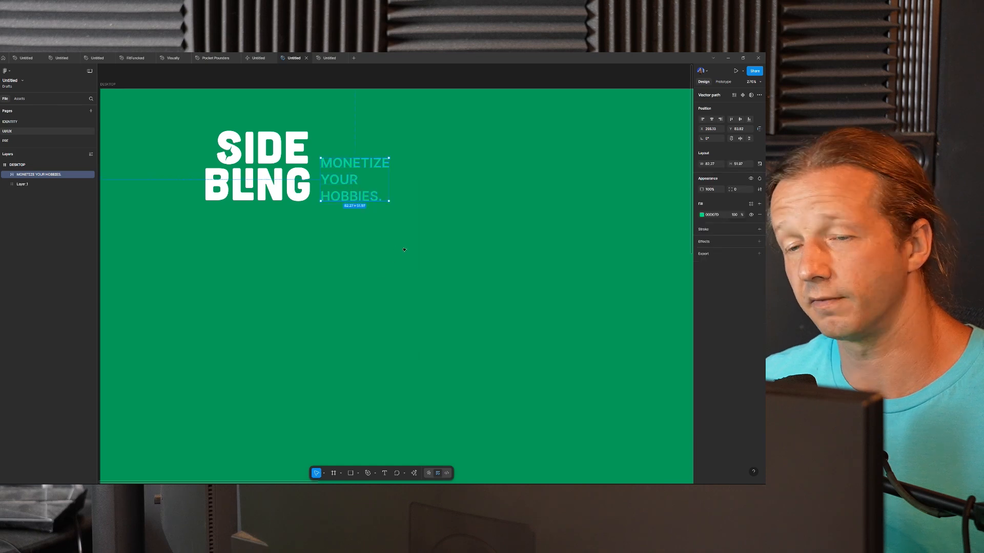
- Group the tagline with the logo and name the group Logo SVG
left_click(265, 181, "shift")
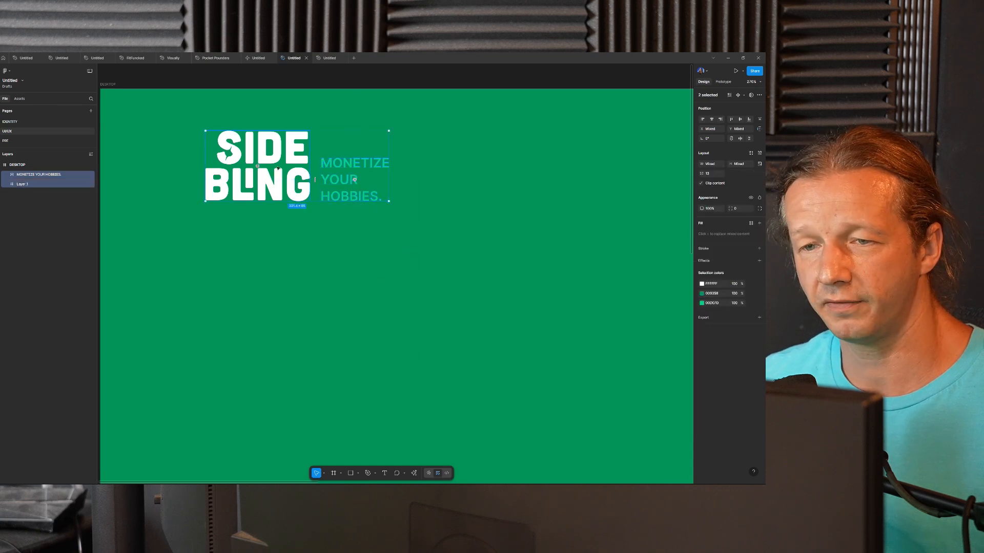
key("ctrl+g")
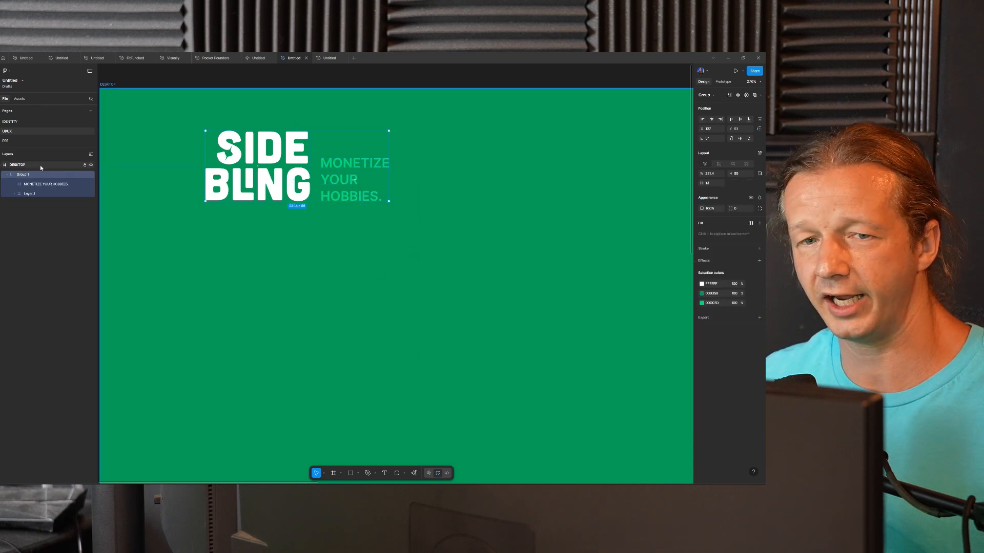
double_click(23, 175)
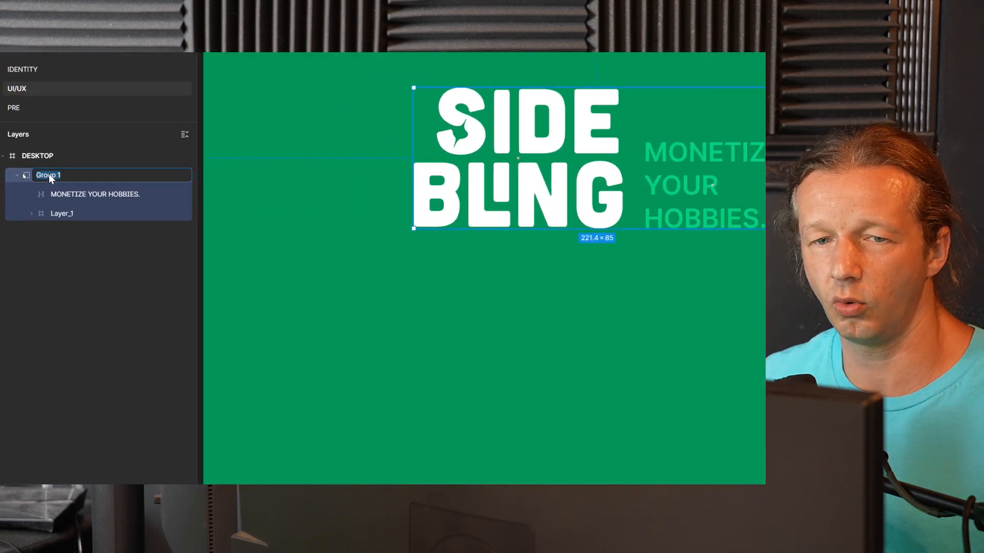
type("Logo SVG")
key("Return")
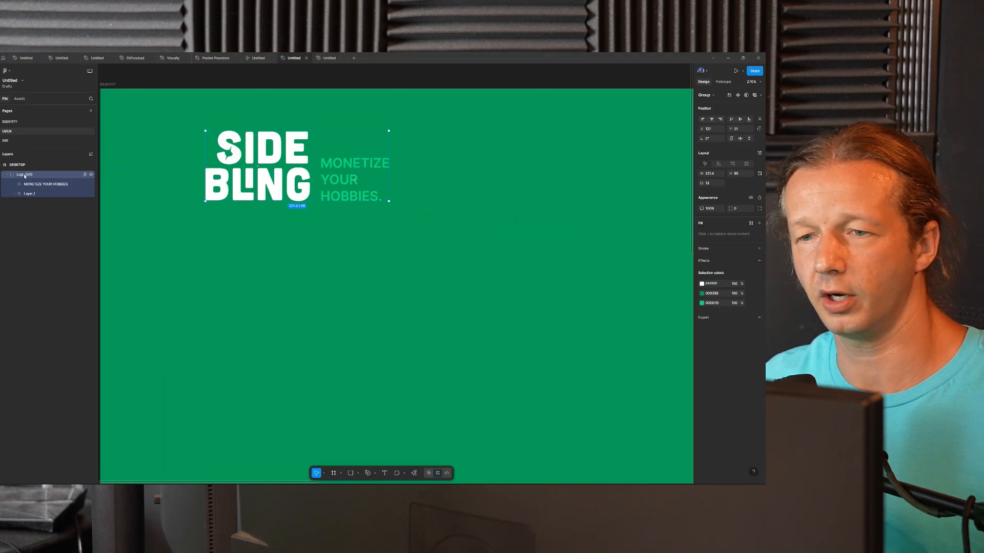
- Add a white "Home" navigation label at font size 22 in the header's right part, level with the logo
scroll(300, 226, "down", 6)
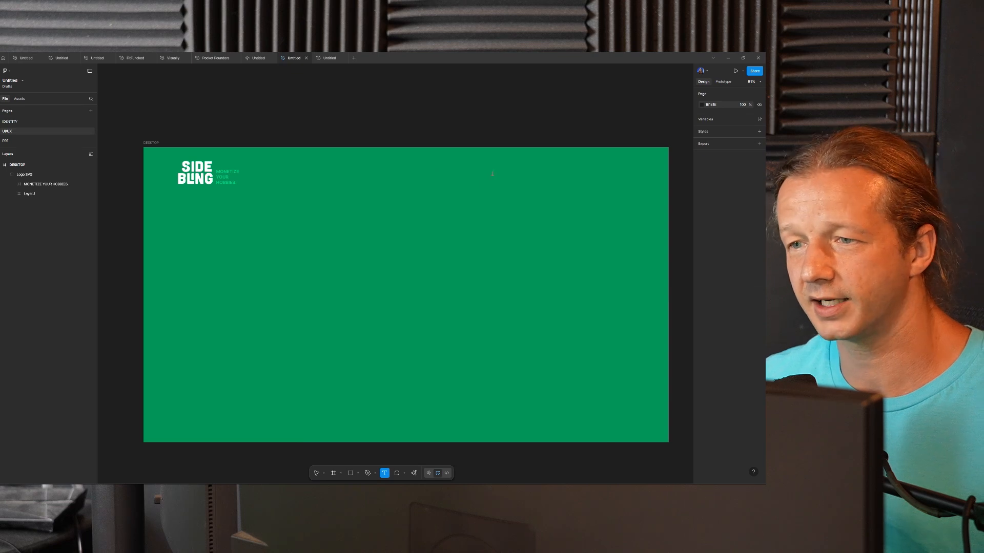
left_click(492, 173)
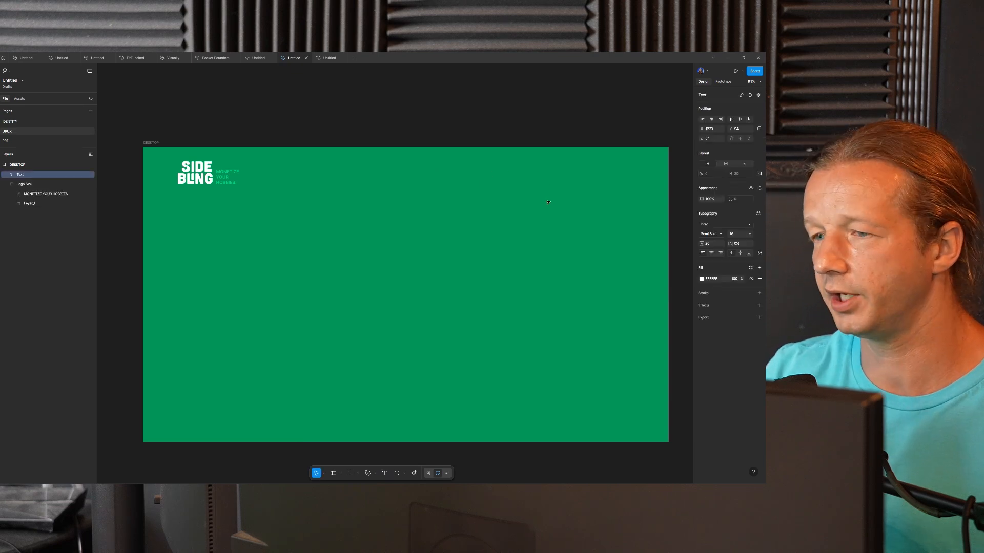
left_click(736, 236)
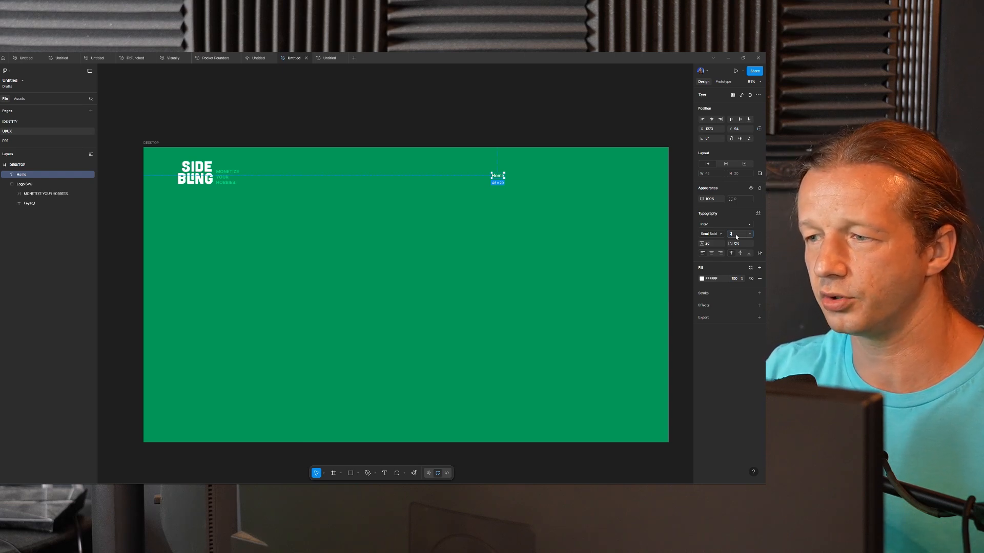
left_click(518, 203)
left_click_drag(518, 204, 464, 179)
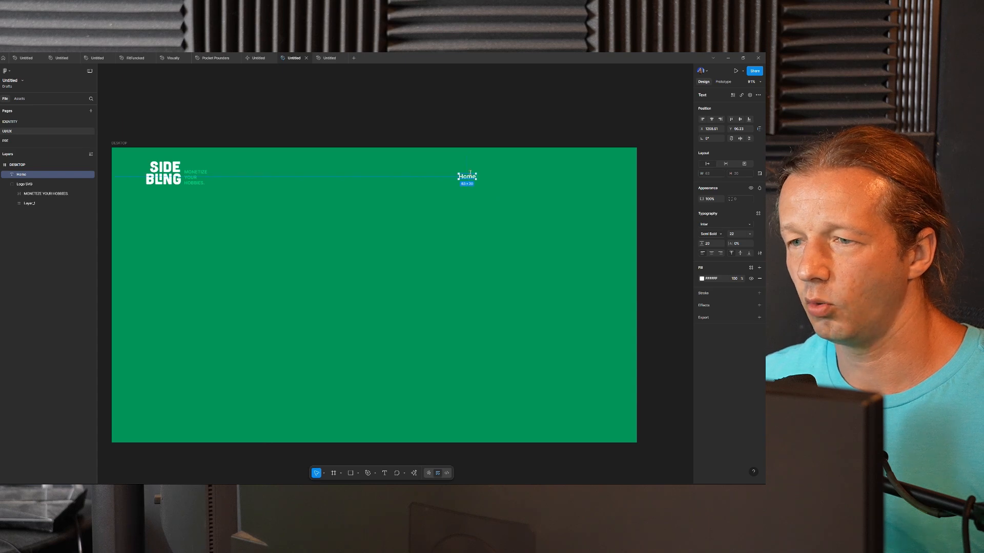
- Turn the "Home" text into a component
scroll(468, 178, "up", 5)
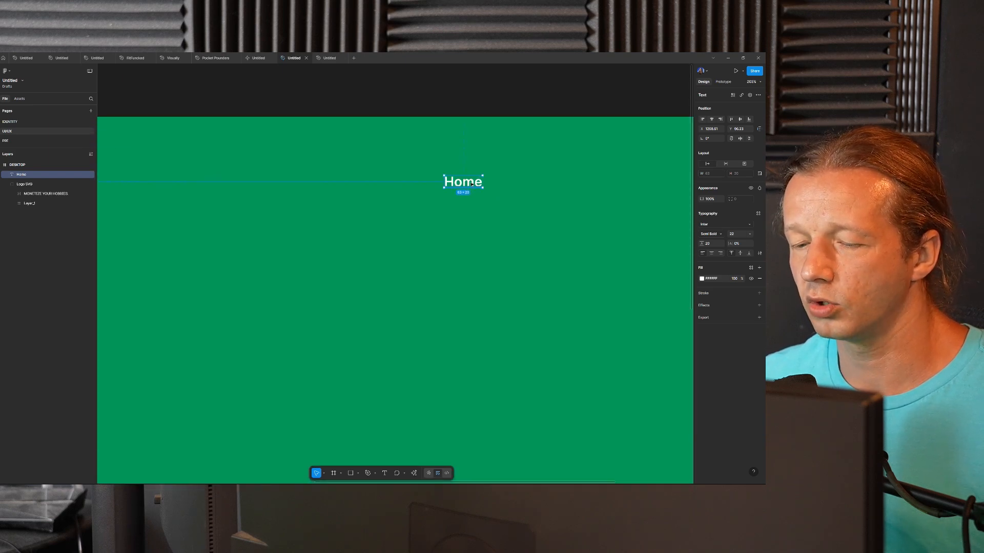
right_click(471, 184)
left_click(491, 311)
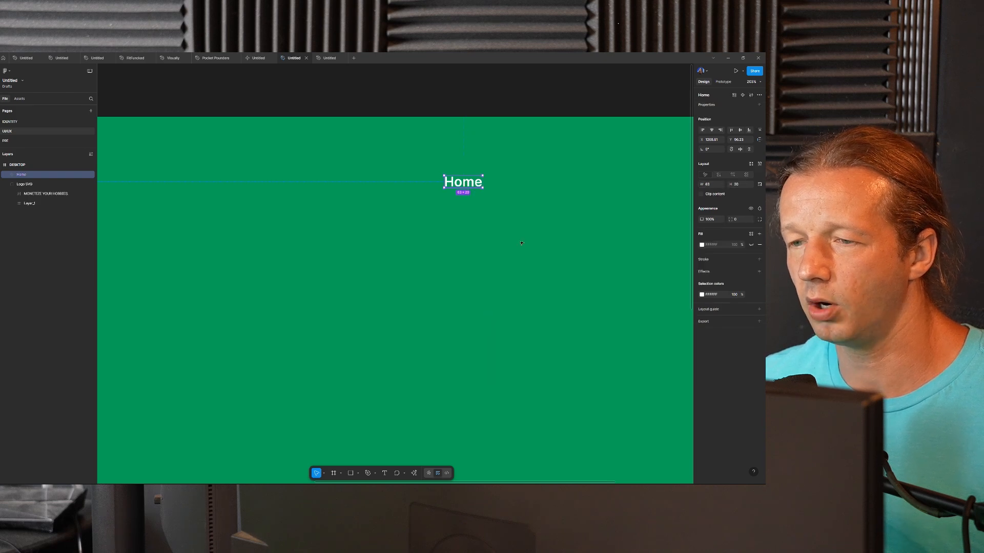
- Create a text style named "Nav Item" from the typography of the text inside the "Home" component
double_click(464, 183)
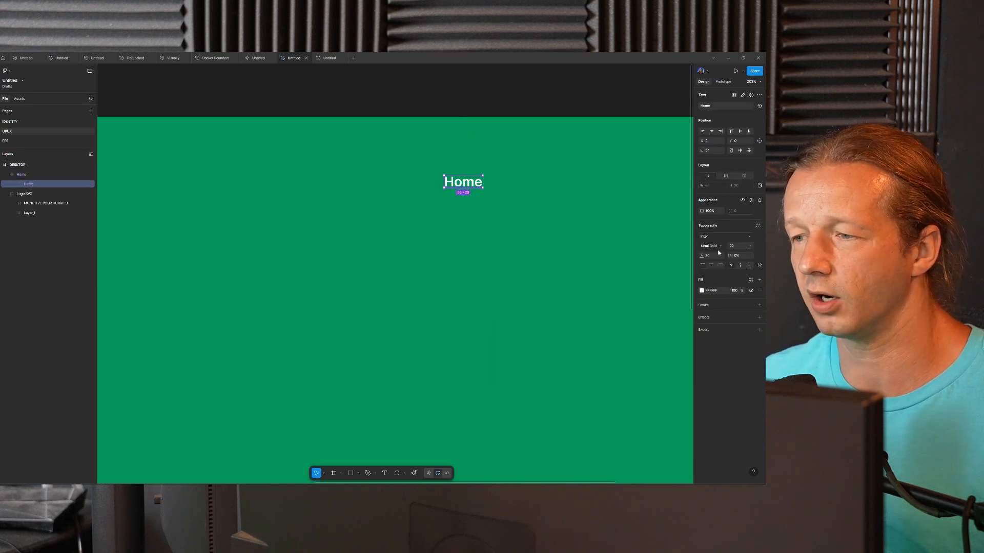
left_click(759, 227)
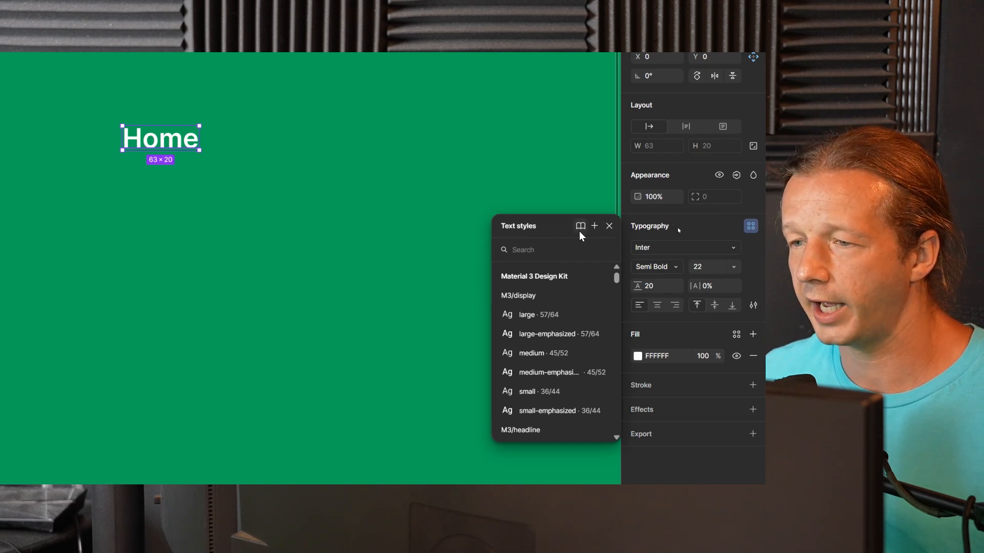
left_click(594, 226)
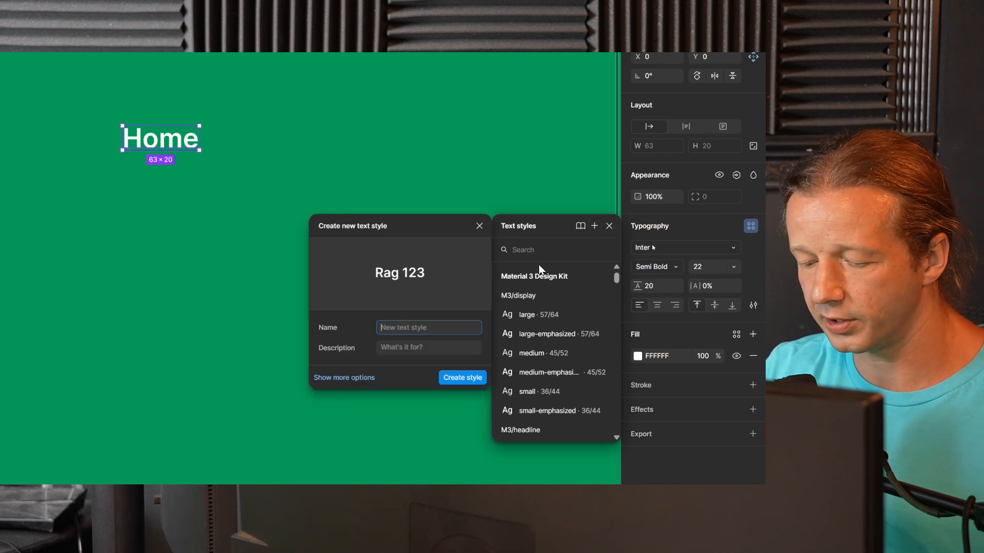
type("Nav Item")
key("Return")
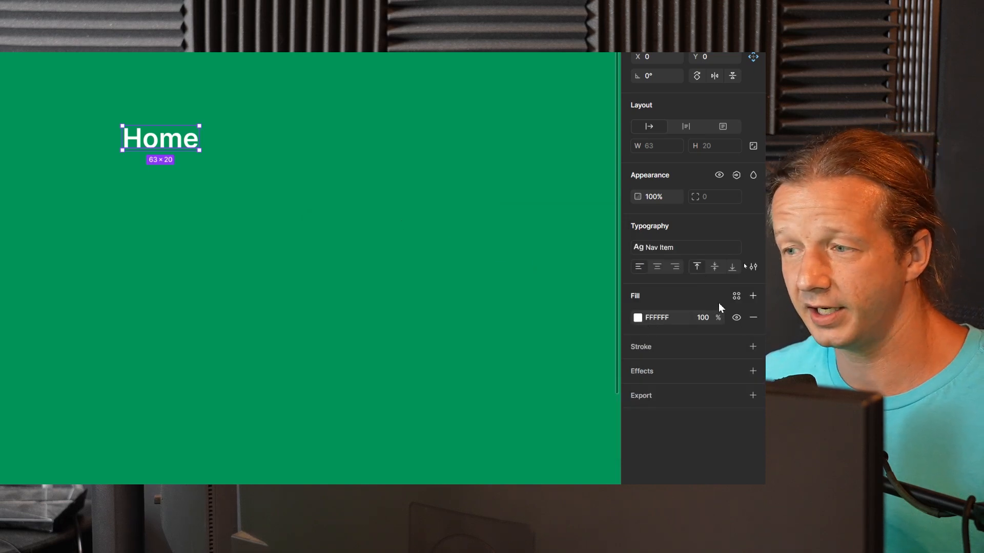
- Save the "Home" text's white fill as a colour style named "White Color"
left_click(736, 297)
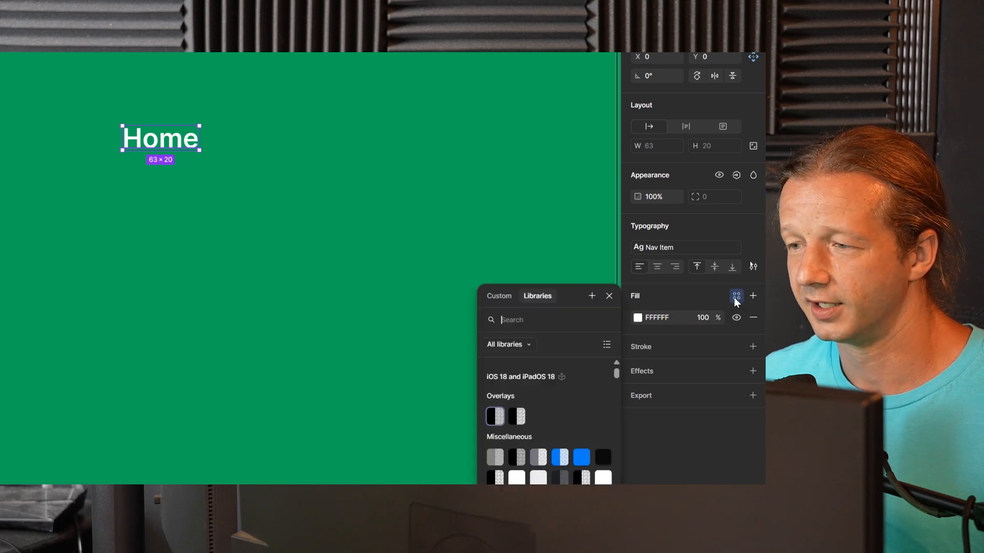
left_click(588, 296)
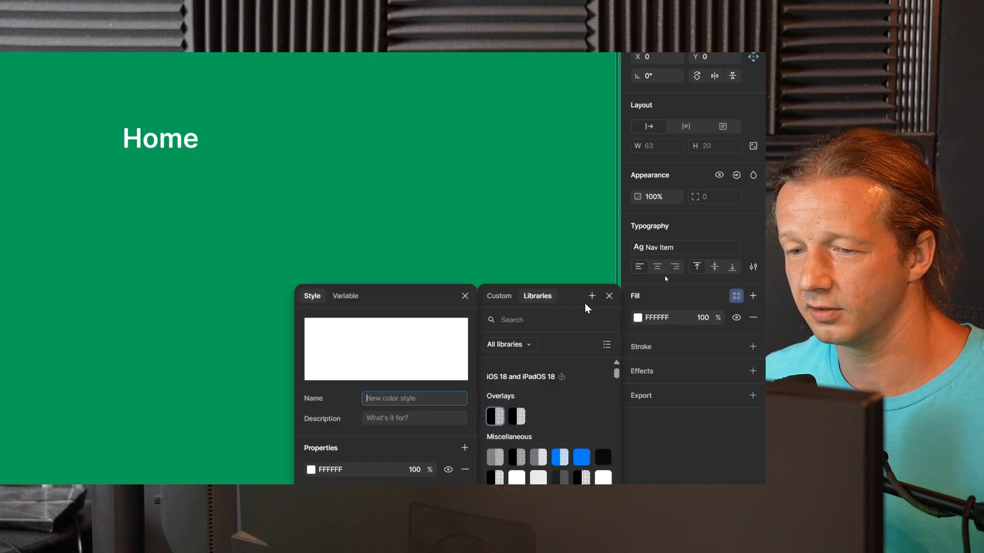
type("White Color")
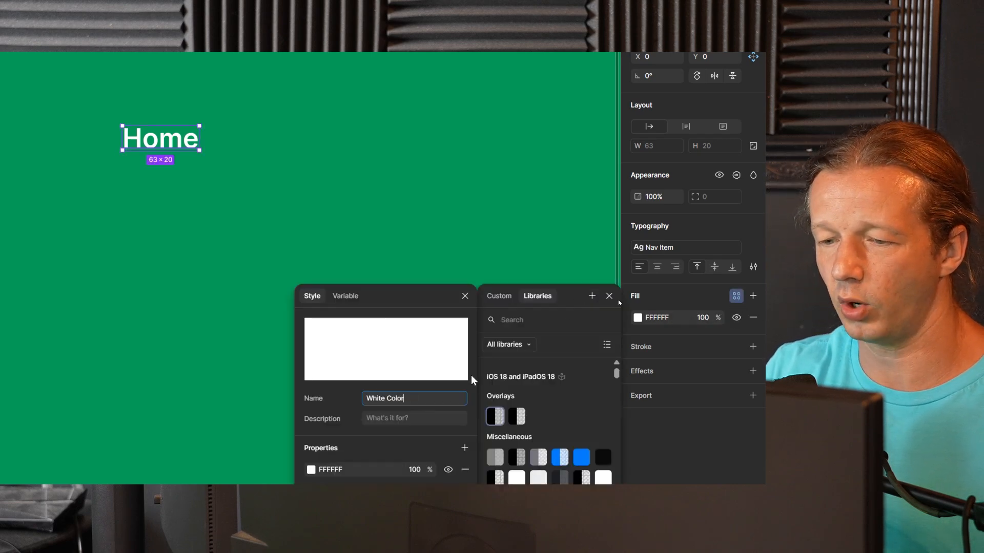
key("Return")
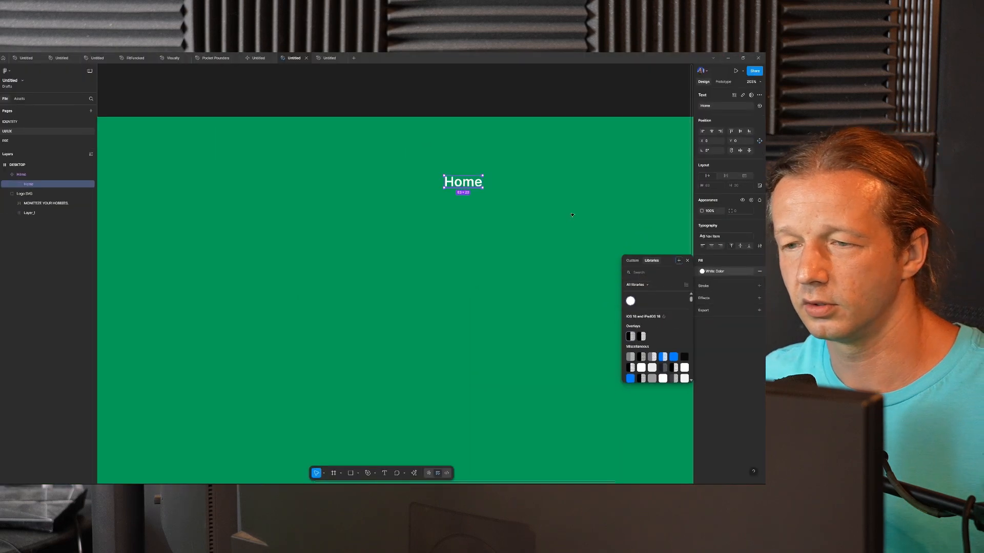
left_click(572, 215)
- Duplicate the "Home" component beside the original with a gap of about 38 px and wrap both in a horizontal auto layout
scroll(503, 231, "down", 3)
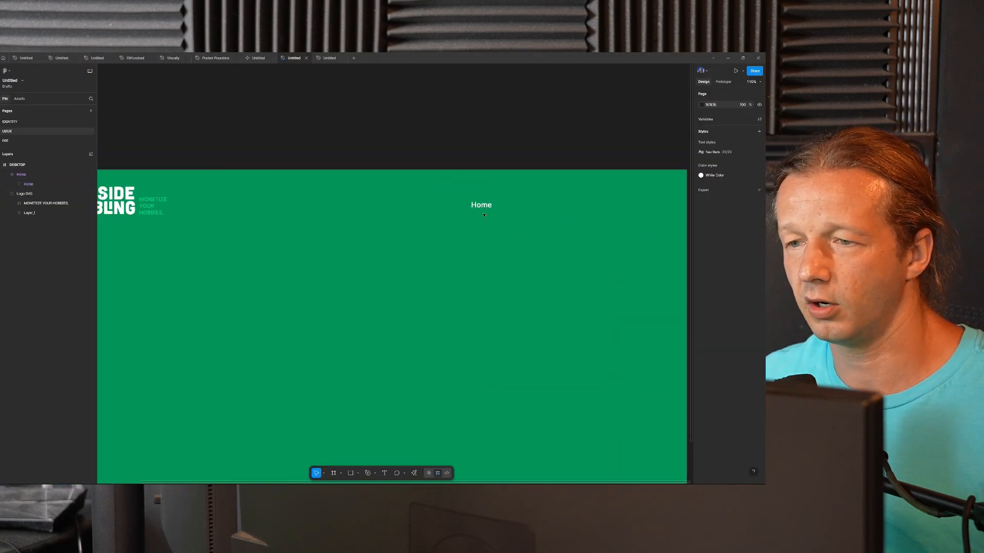
left_click(484, 205)
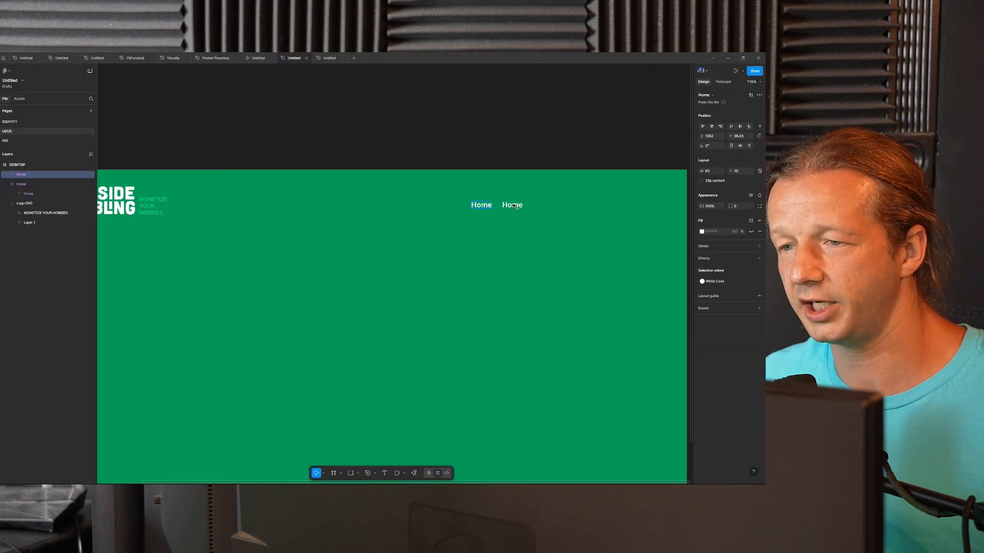
left_click_drag(515, 206, 517, 206)
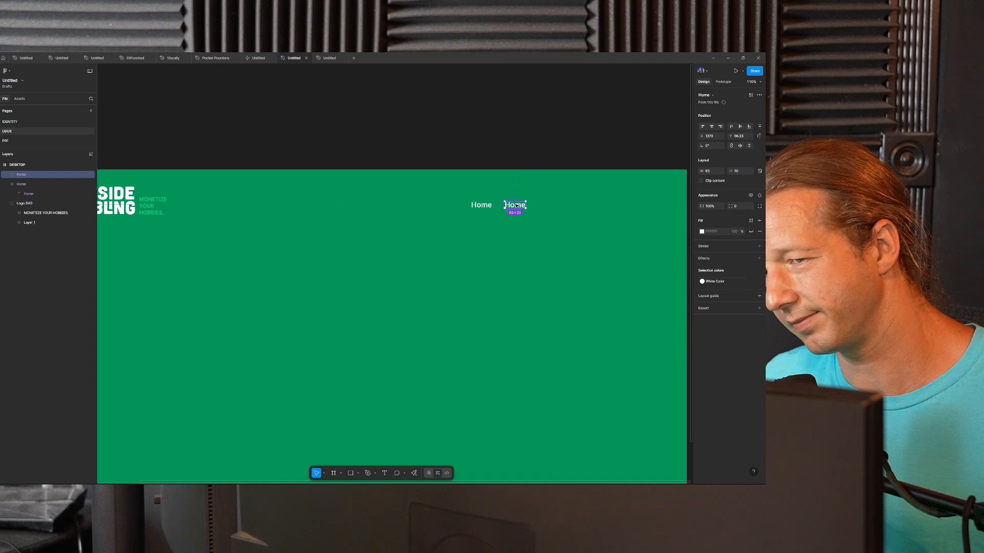
left_click(482, 206, "shift")
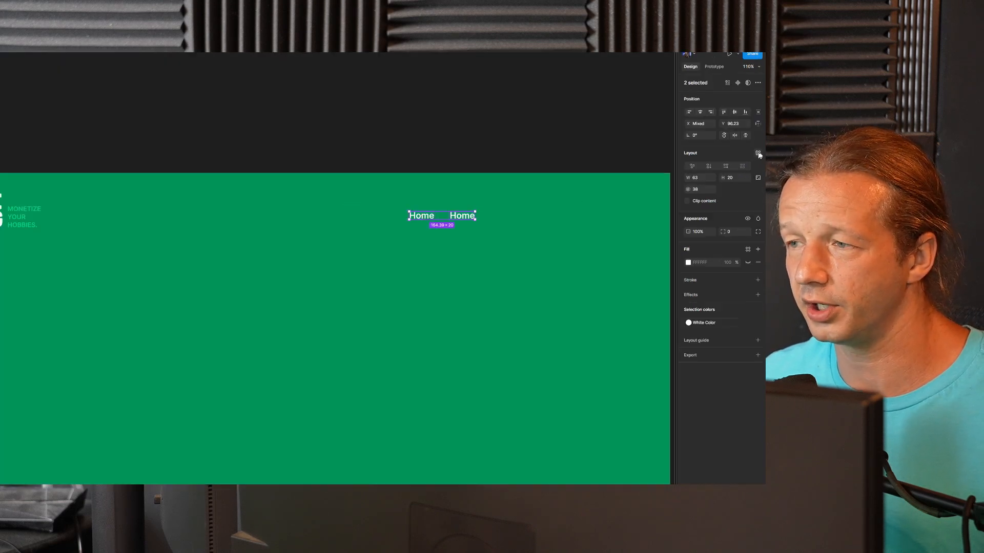
left_click(758, 153)
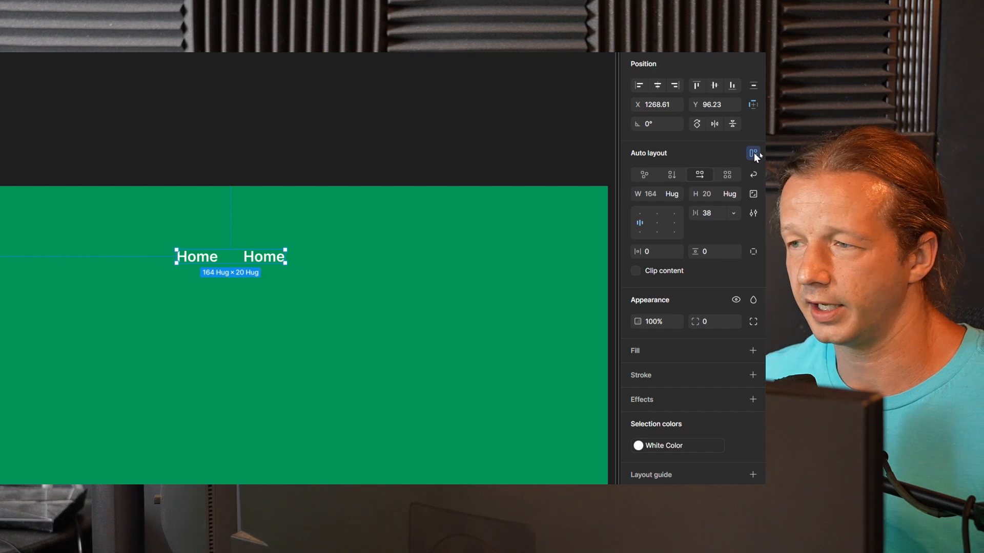
left_click(752, 153)
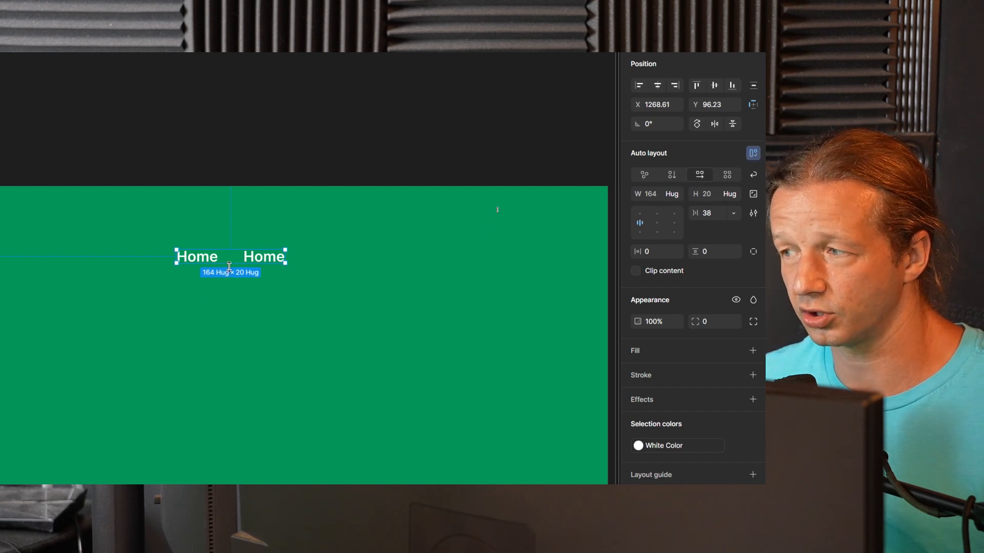
- Duplicate the second "Home" item inside the navigation auto layout to add a third item
double_click(259, 260)
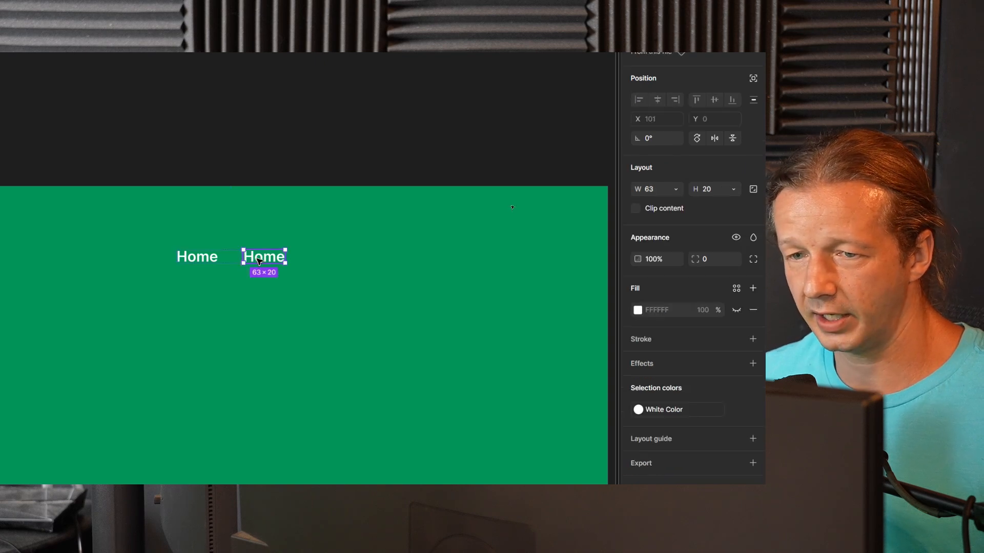
key("ctrl+d")
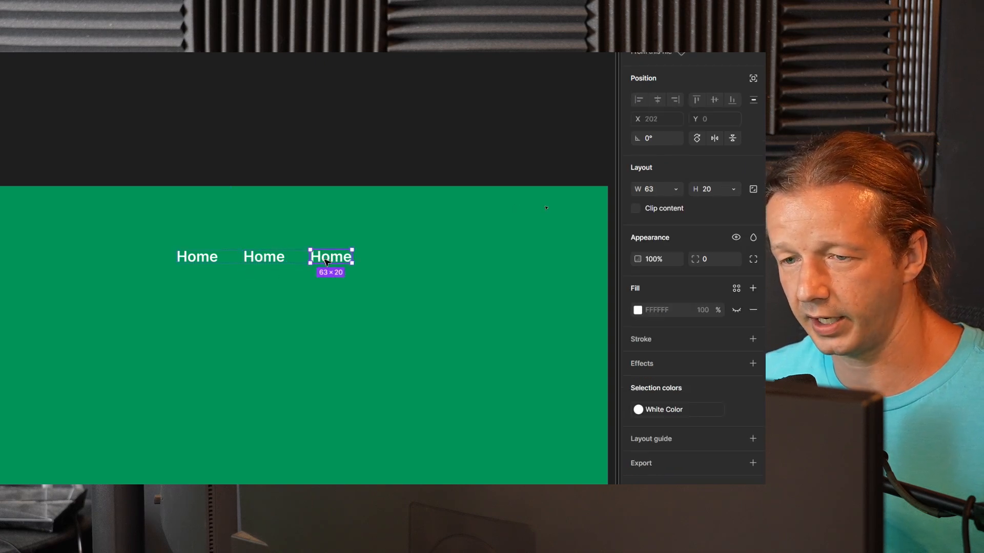
left_click(336, 204)
left_click(303, 253)
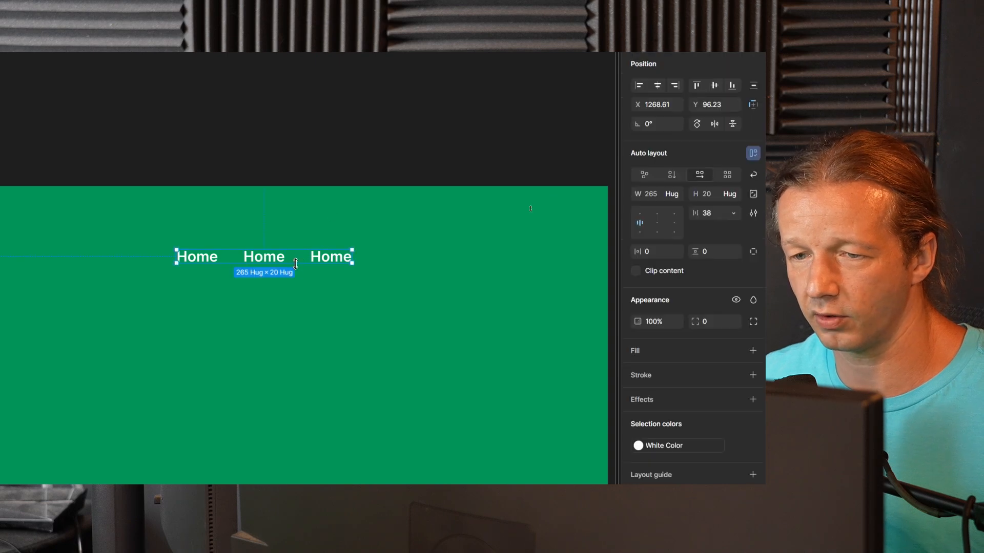
- Move the three-item navigation frame horizontally towards the right edge of the DESKTOP frame
scroll(373, 299, "down", 2)
scroll(373, 299, "down", 3)
left_click_drag(266, 363, 323, 328)
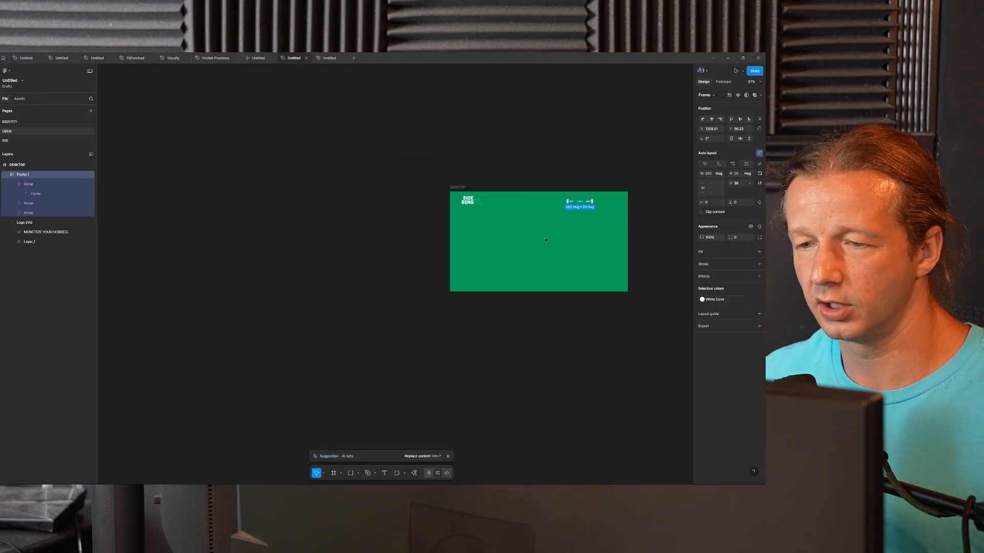
key("shift+1")
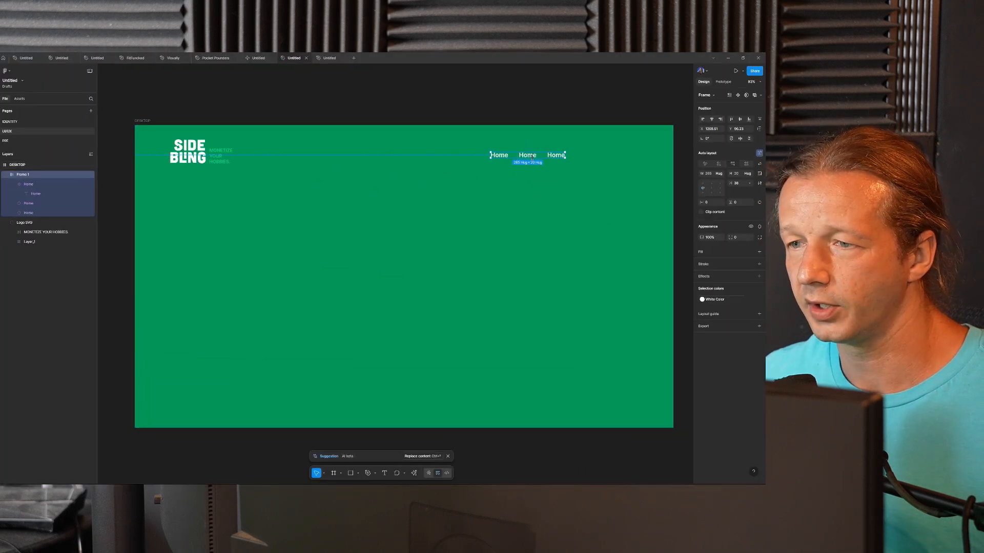
left_click_drag(534, 157, 595, 158)
- Combine the navigation frame and the Logo SVG group into one horizontal auto layout row
left_click(215, 161, "shift")
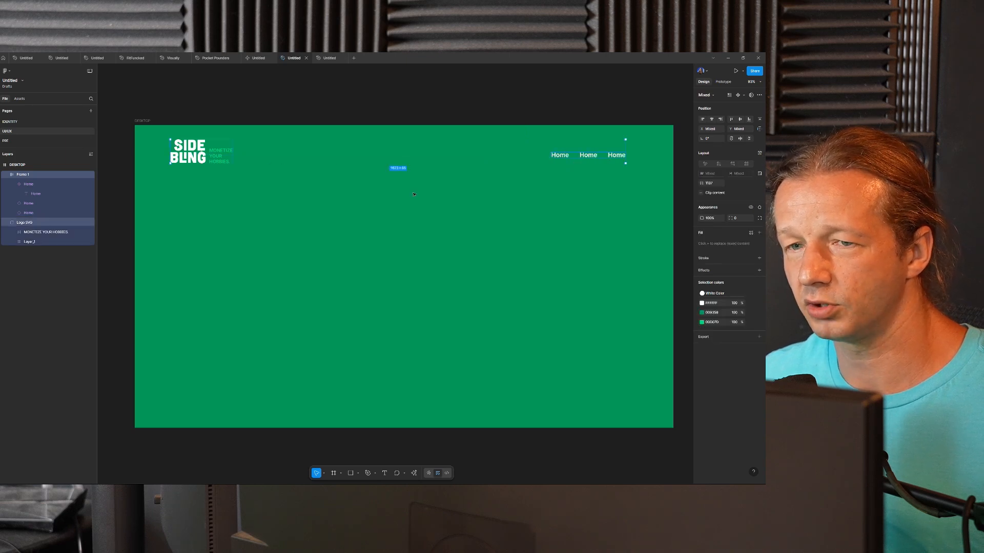
left_click(760, 154)
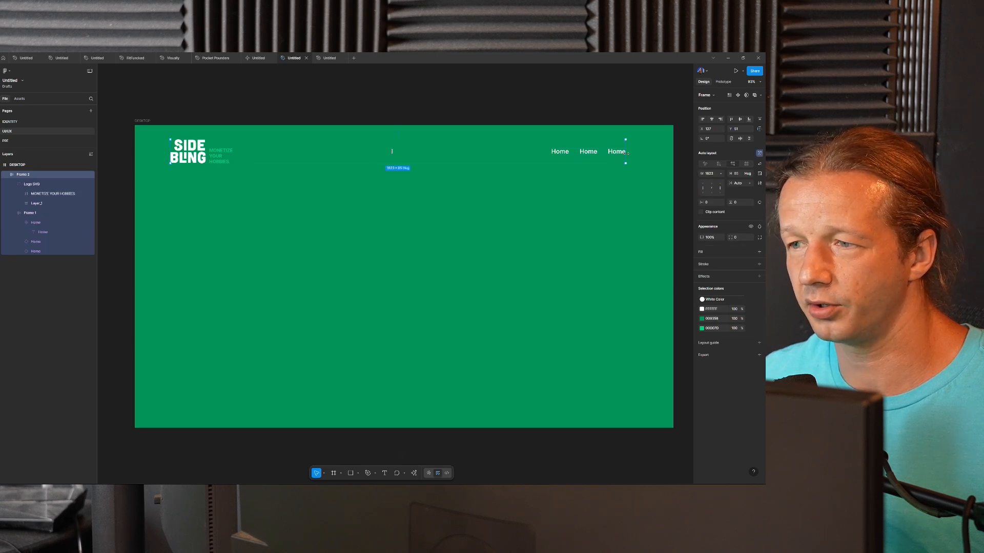
left_click(465, 209)
left_click_drag(436, 206, 417, 202)
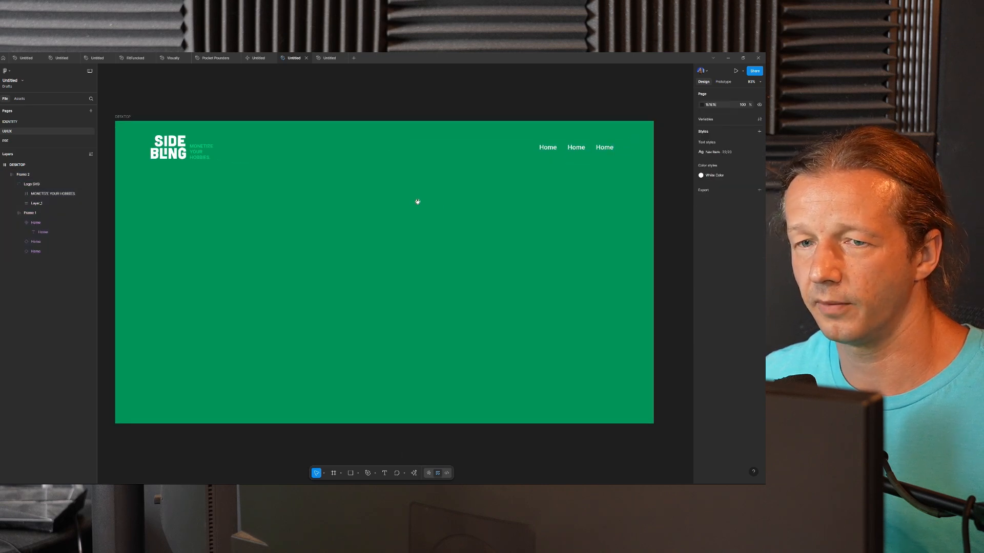
left_click_drag(238, 210, 508, 283)
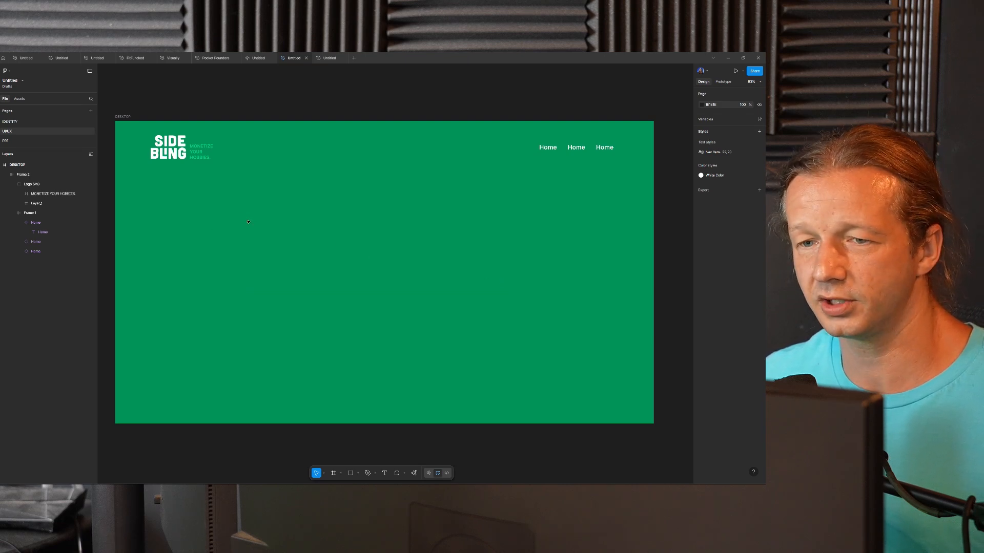
left_click_drag(243, 219, 413, 268)
left_click_drag(436, 222, 527, 267)
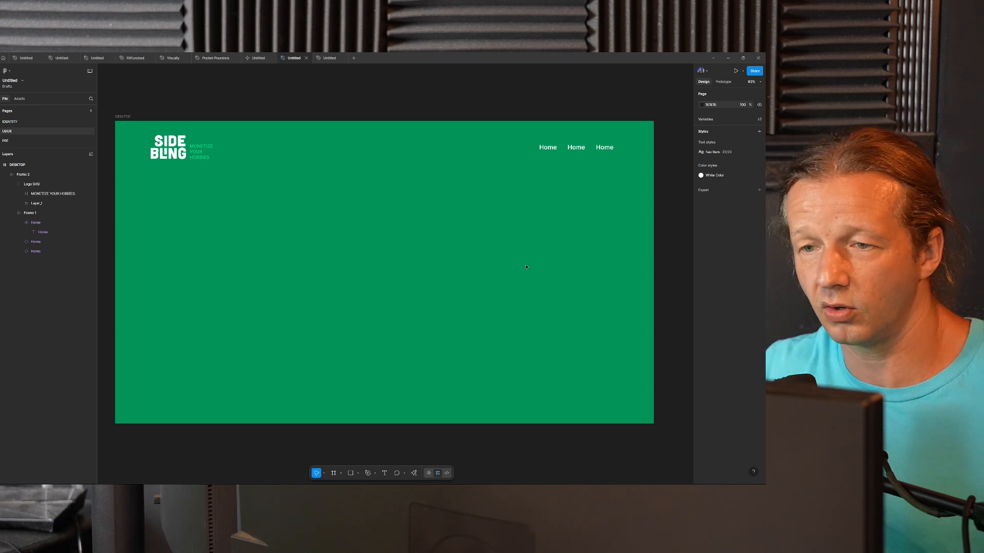
- Draw a wide panel frame of about 910 × 148 below the header, near the page's horizontal centre
scroll(419, 257, "left", 2)
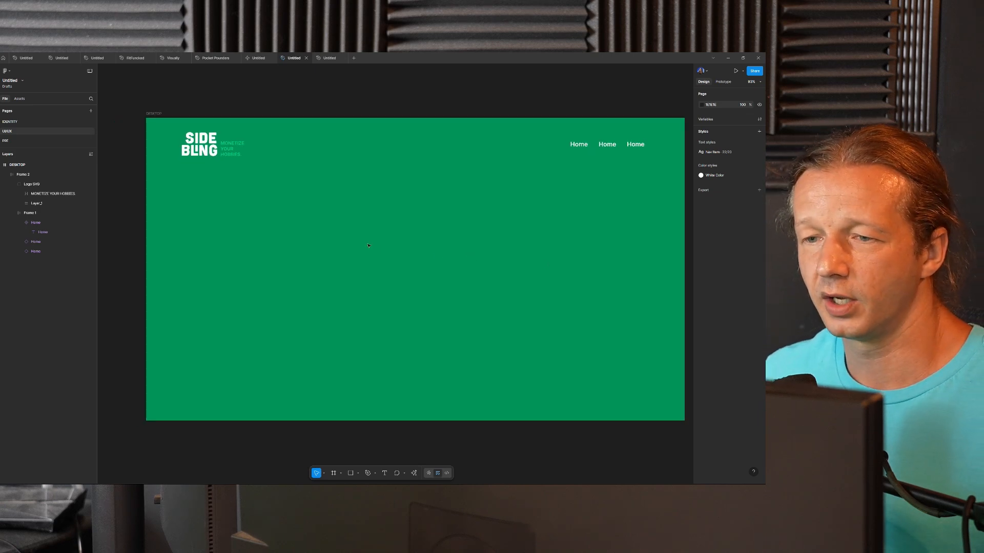
key("f")
left_click_drag(299, 224, 486, 268)
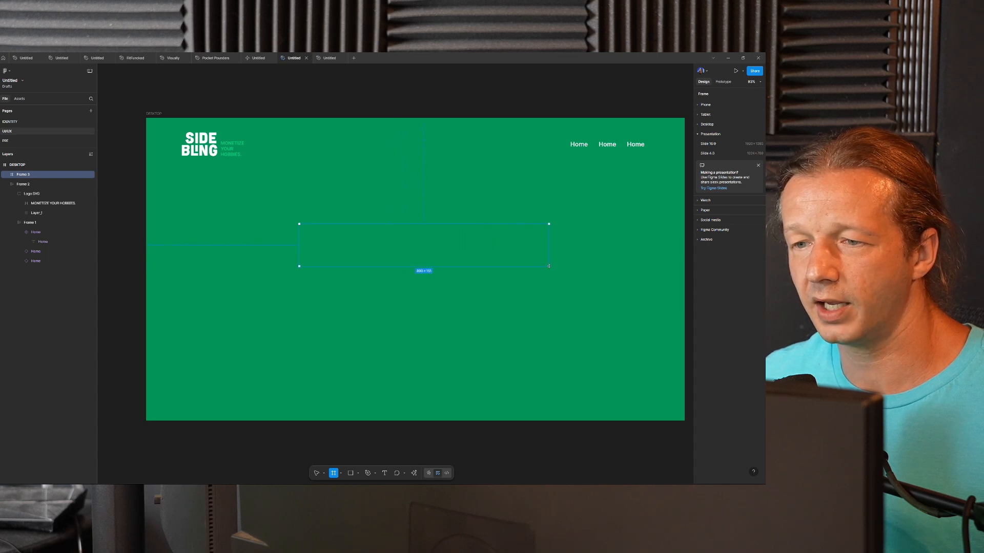
left_click_drag(555, 265, 554, 265)
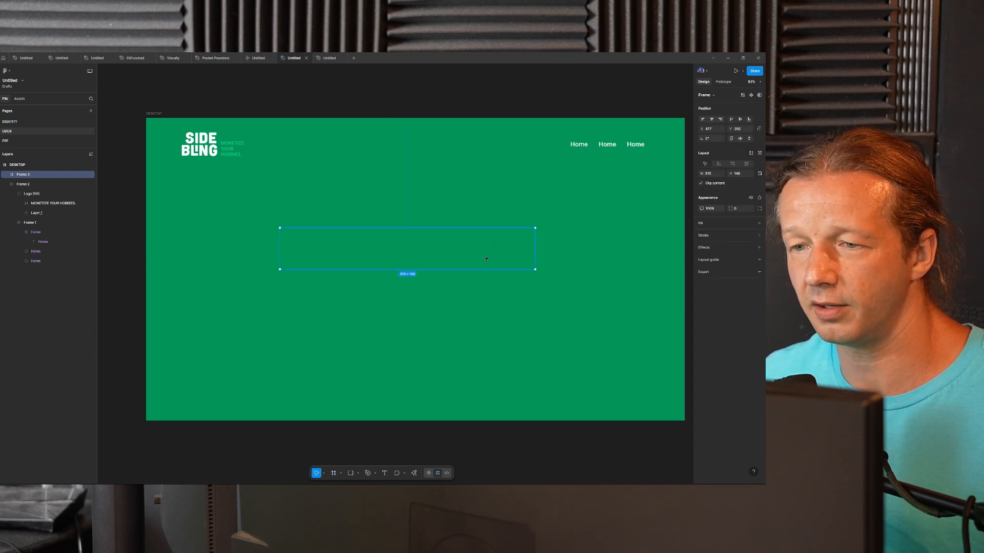
- Fill the panel frame with green 00A160, slightly lighter than the page background
left_click(758, 224)
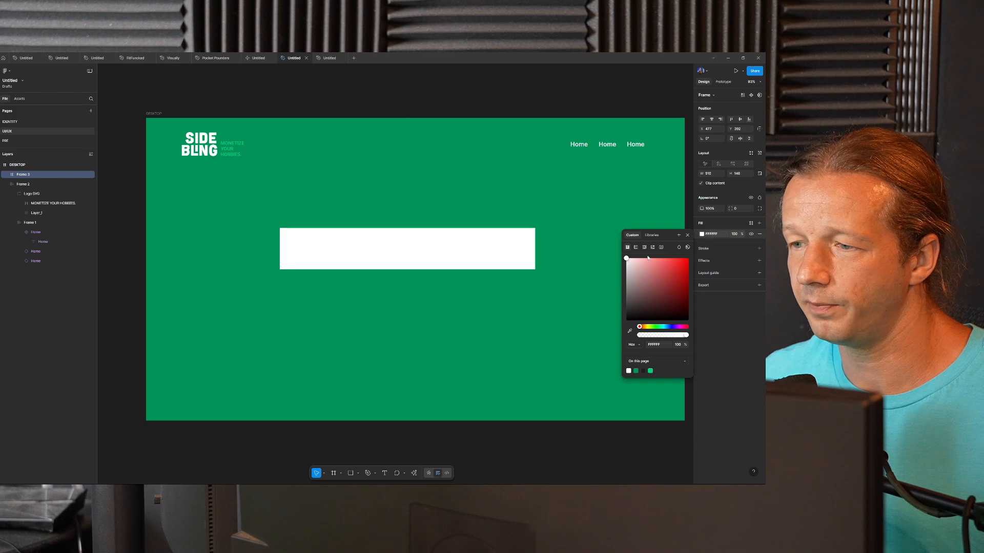
left_click(630, 329)
left_click(553, 190)
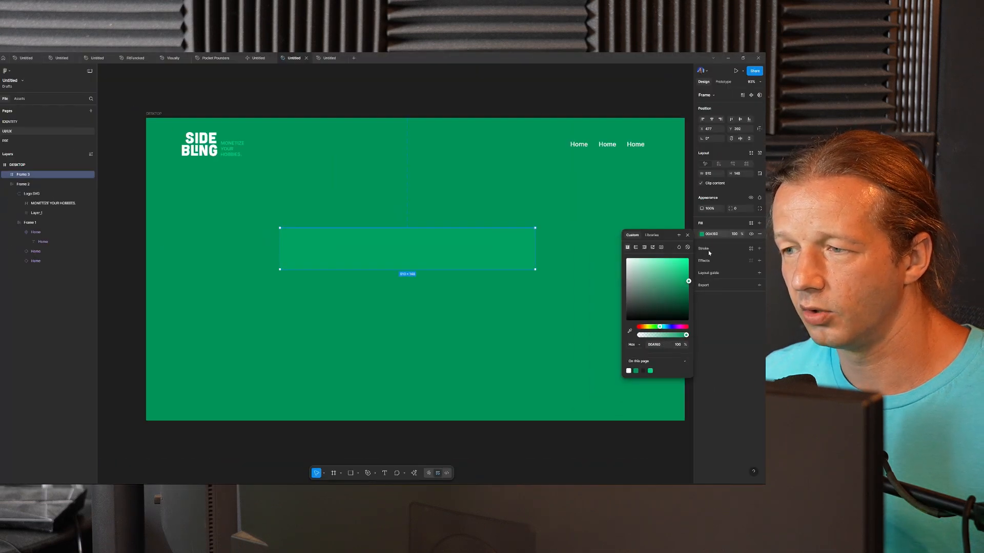
left_click(758, 225)
key("ctrl+z")
- Save the panel's green fill as a colour style named "Panel BG Color"
left_click(752, 223)
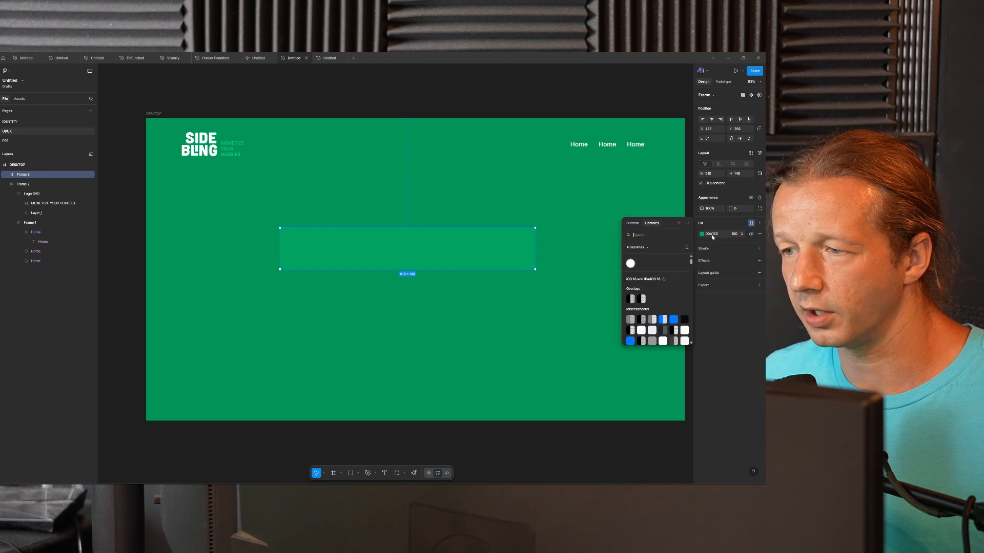
left_click(679, 223)
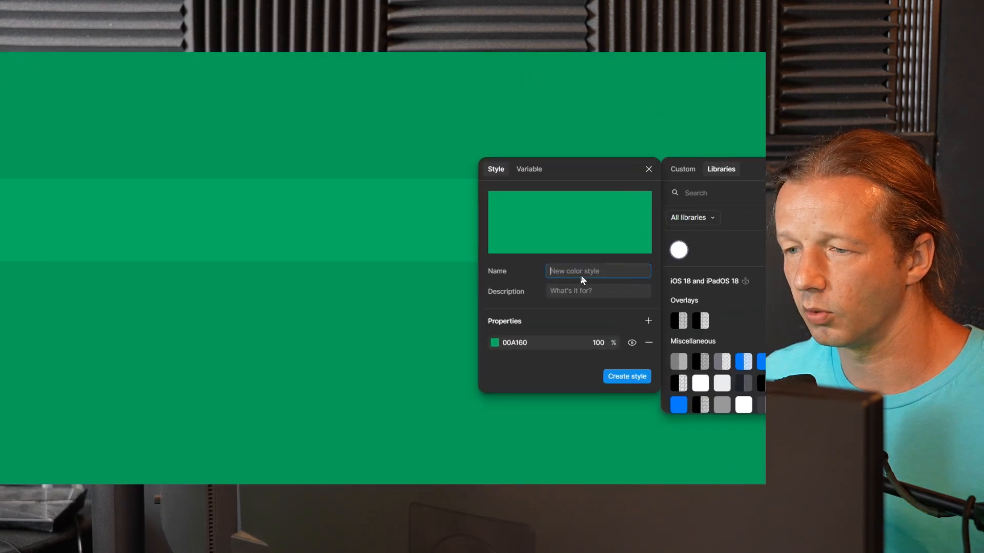
type("Panel BG Color")
key("Return")
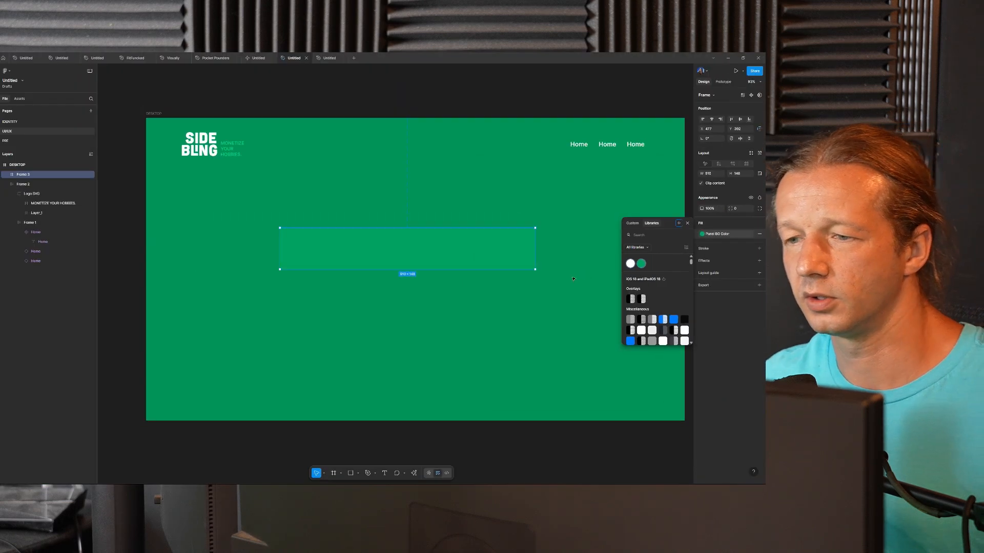
key("Escape")
- Set the panel frame's corner radius to 15
scroll(392, 251, "up", 3)
left_click(512, 240)
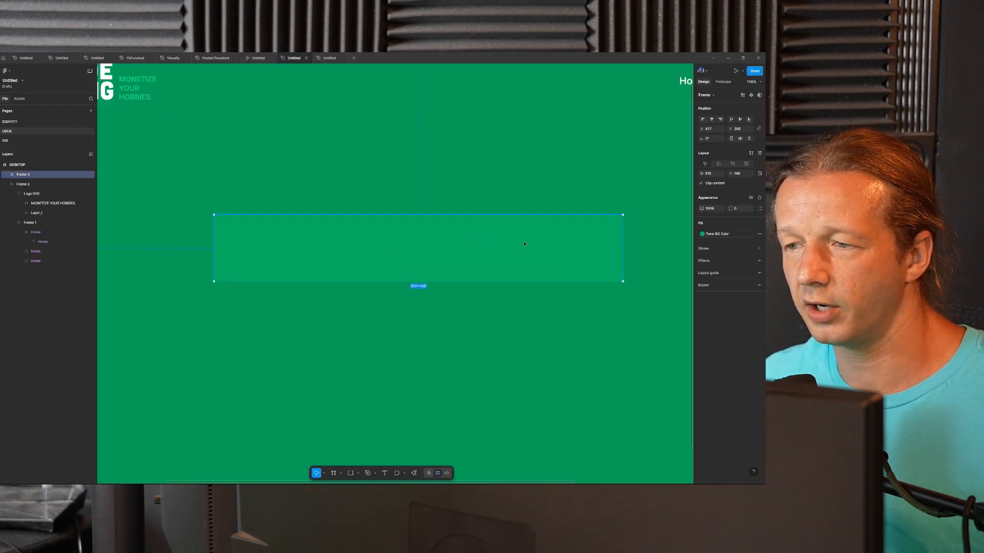
scroll(631, 230, "up", 10)
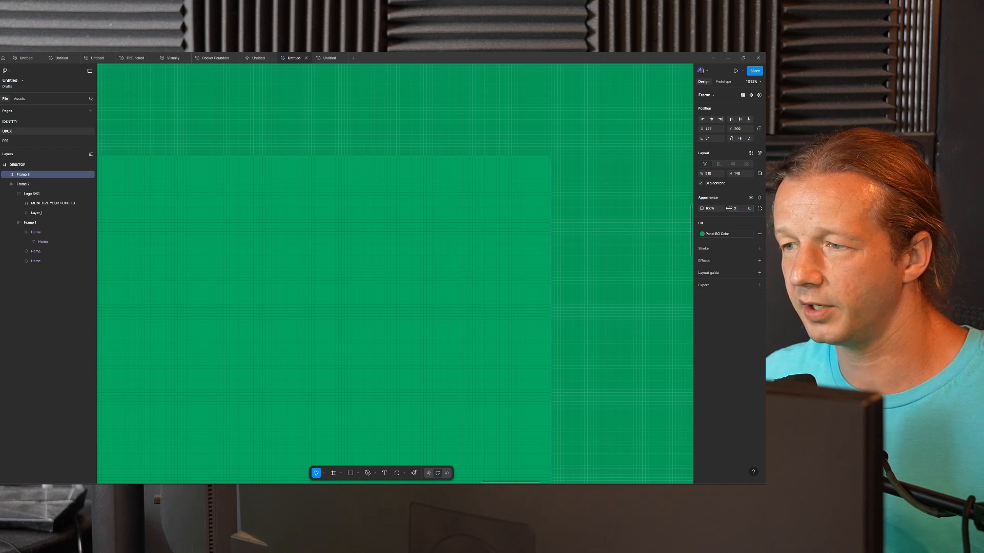
type("15")
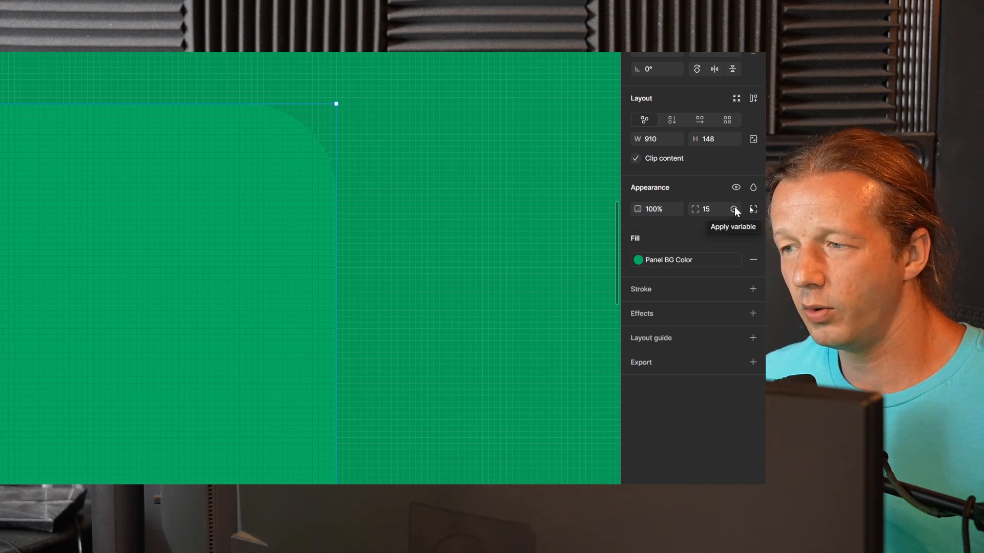
- Create a number variable named "Panel Corner Radius" with value 15 from the panel frame's corner radius
left_click(734, 209)
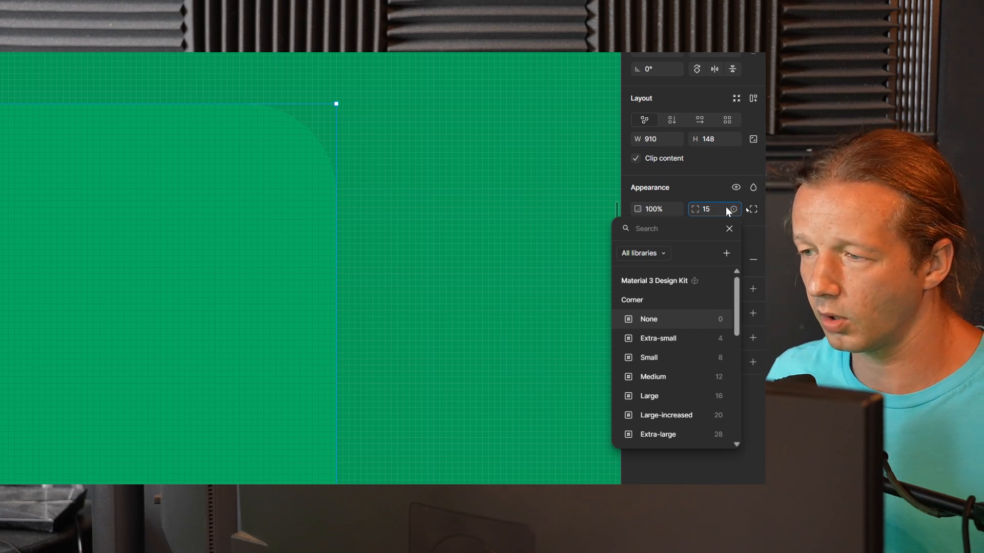
left_click(727, 256)
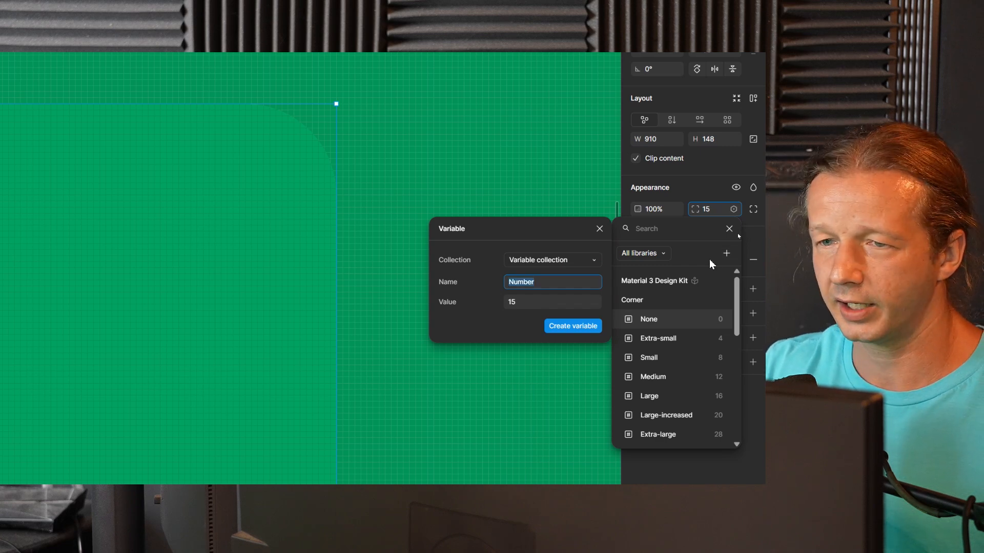
type("Panel")
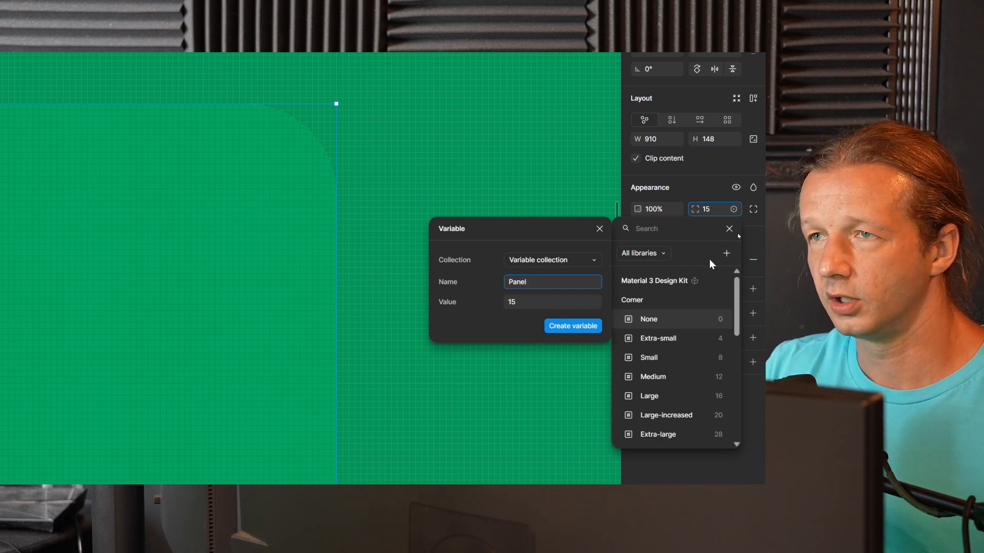
type(" Radius")
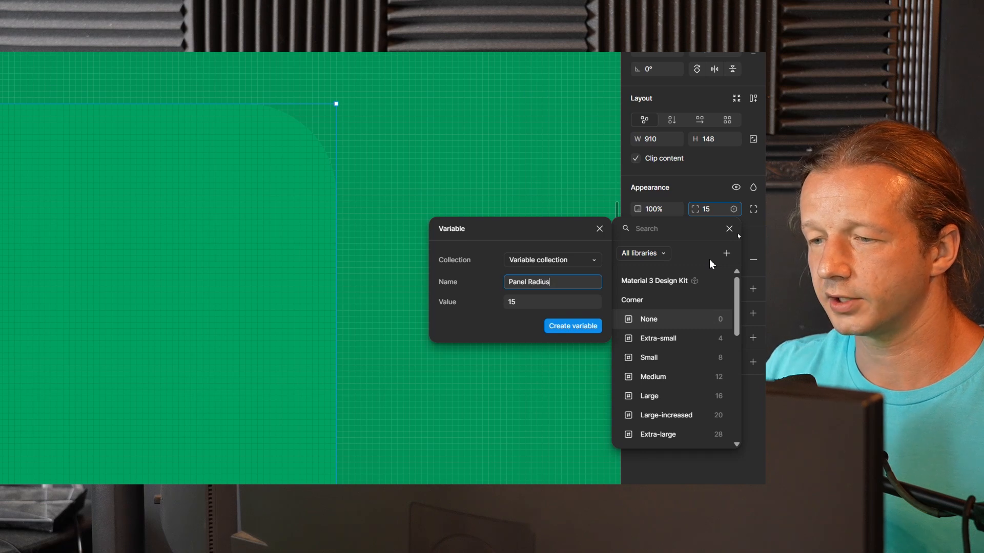
key("BackSpace")
key("BackSpace")
key("BackSpace")
key("BackSpace")
key("BackSpace")
key("BackSpace")
type("Corner Radius")
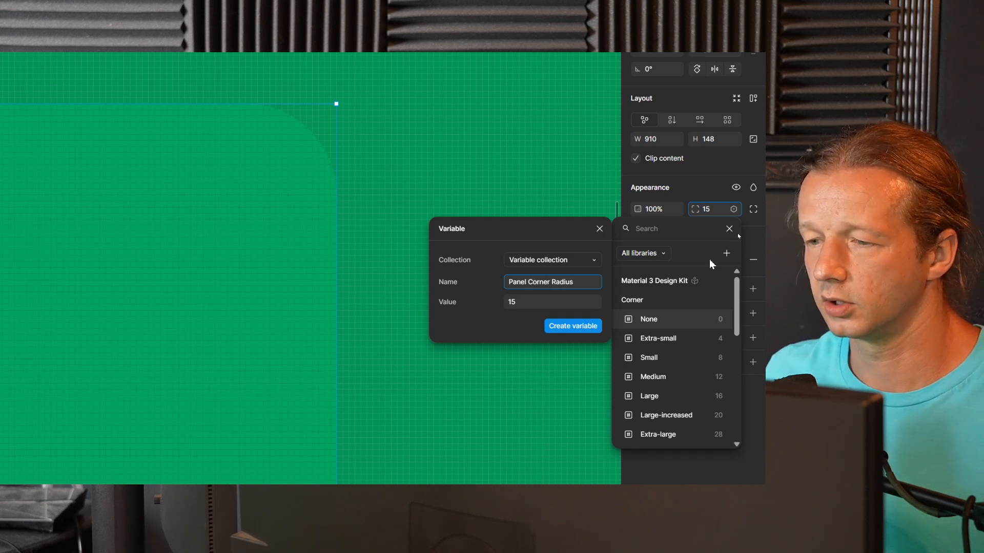
left_click(552, 328)
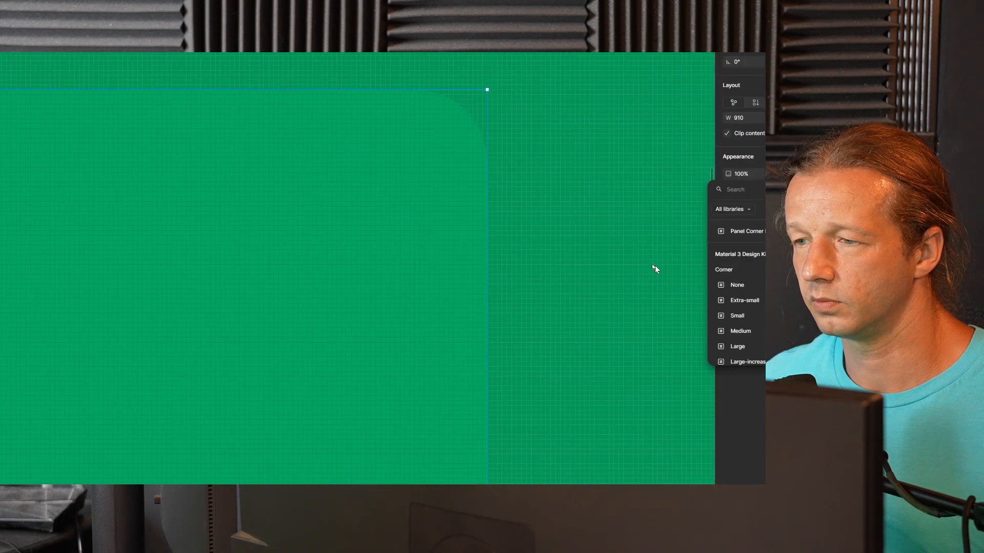
left_click(650, 266)
scroll(622, 269, "down", 8)
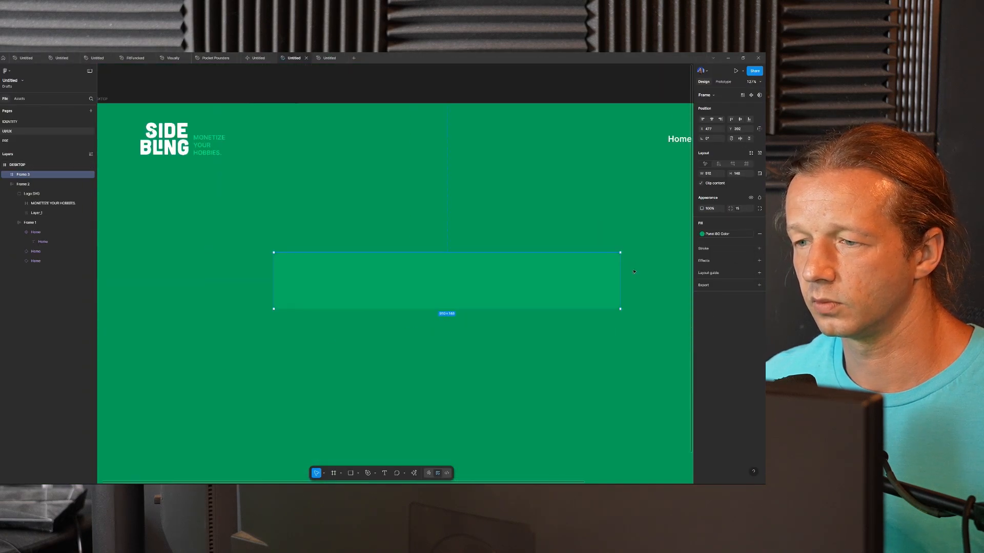
- Duplicate the panel frame and resize the copy to about 604 × 114, inset within the left part of the original panel
left_click_drag(636, 285, 579, 264)
left_click(582, 263)
left_click(379, 255)
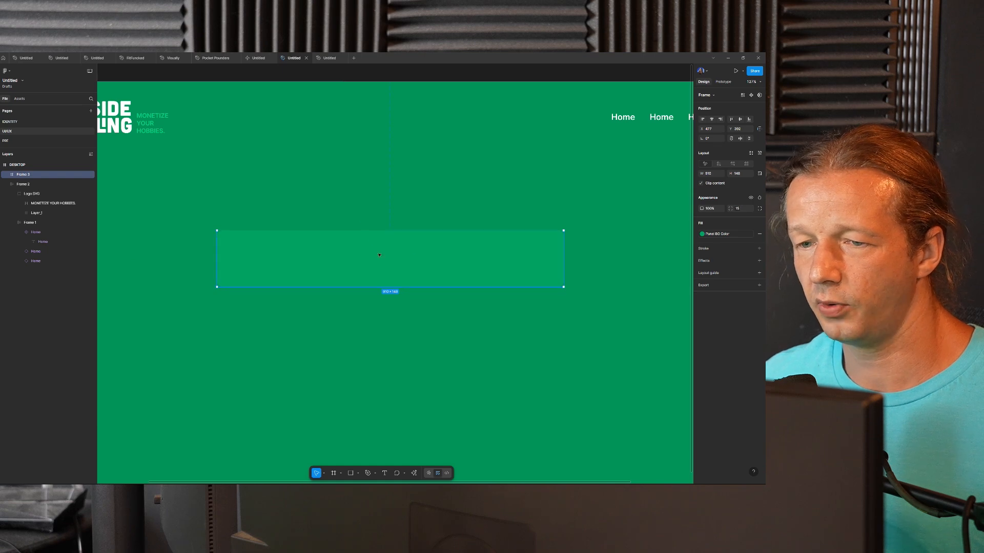
key("ctrl+d")
left_click_drag(548, 252, 447, 250)
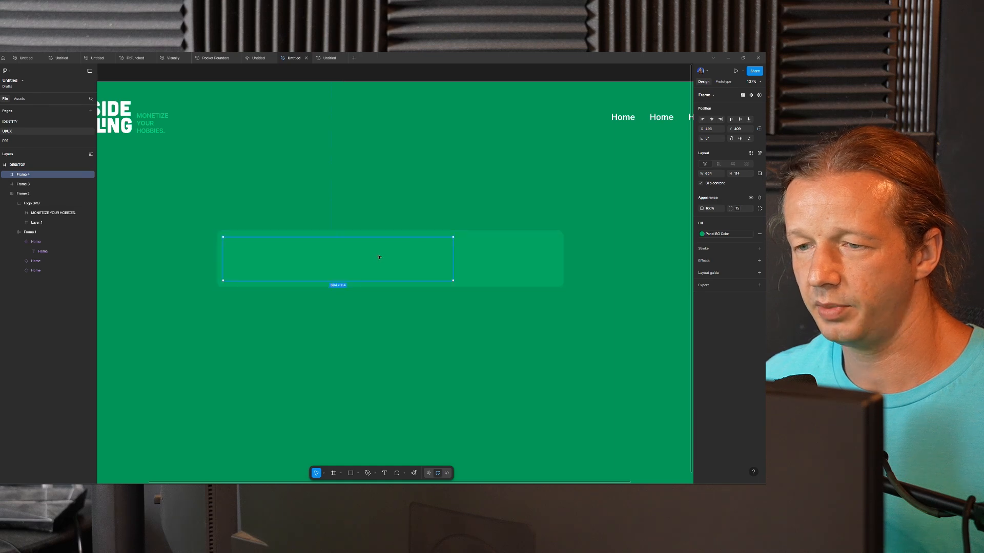
- Add a 1 px inside stroke to the inner frame in a bright green sampled from the canvas
scroll(293, 261, "up", 3)
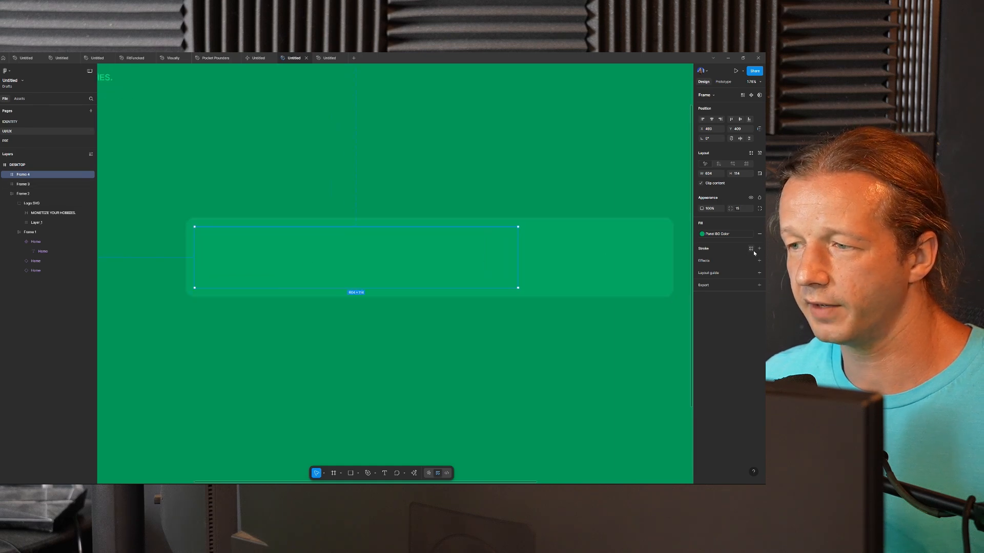
left_click(751, 249)
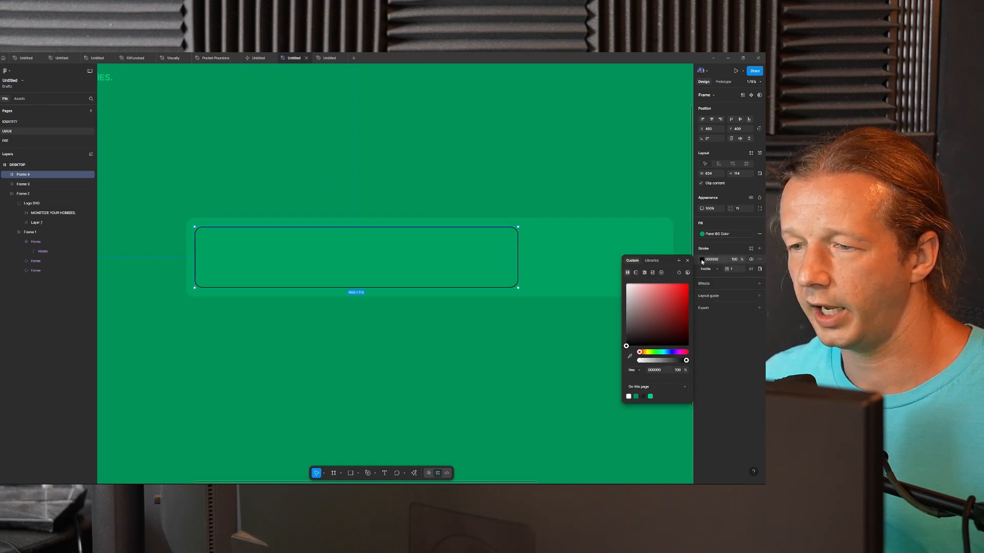
left_click(630, 356)
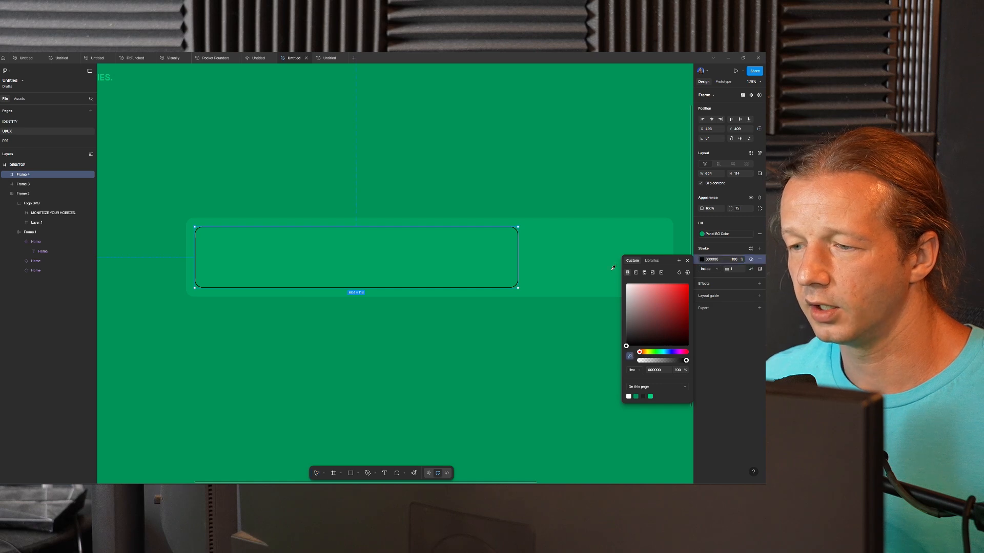
left_click(593, 247)
left_click_drag(664, 296, 697, 299)
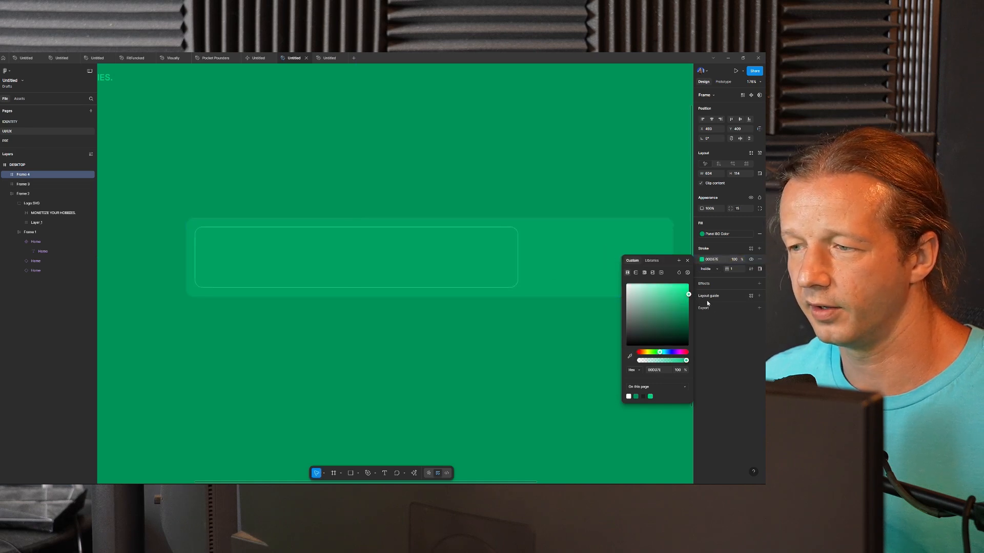
- Save the inner frame's stroke colour as a variable named "Textfield Stroke Color"
left_click(678, 261)
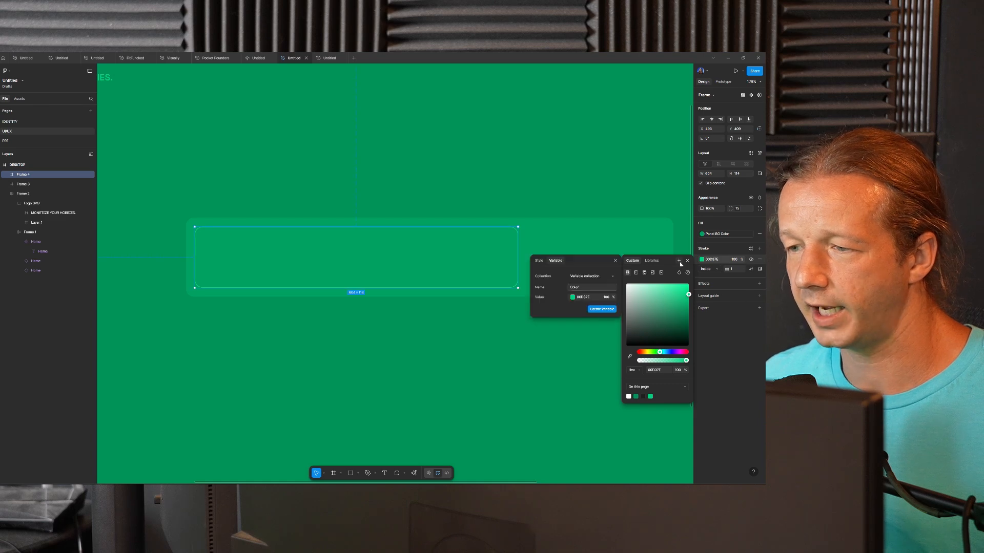
type("T")
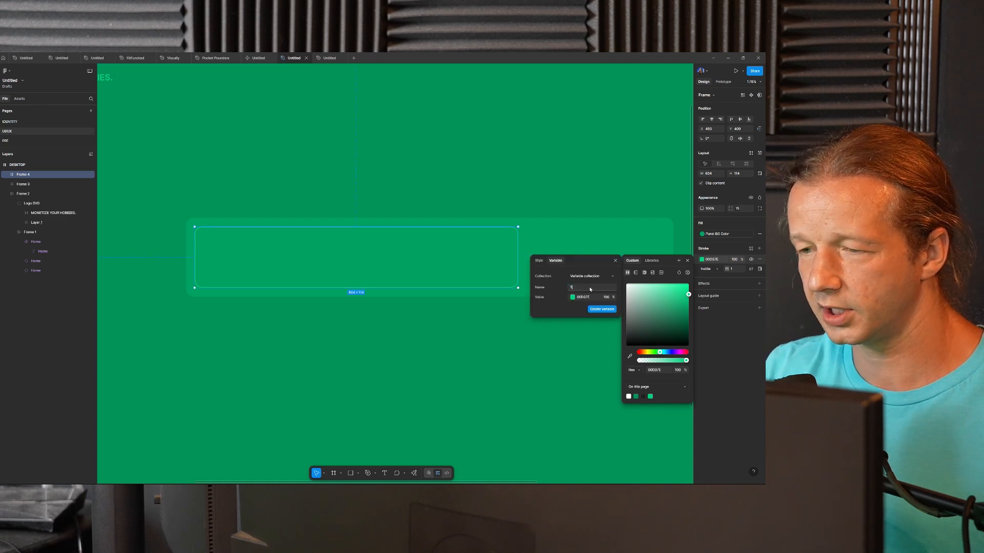
type("extfield Stroke Color")
key("Return")
left_click(438, 249)
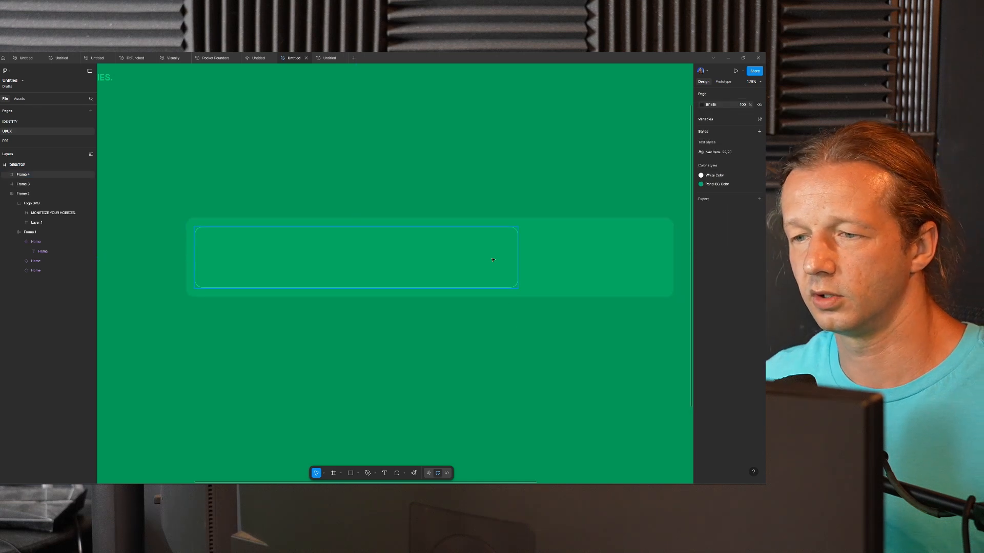
- Compare the corners of the panel and the inner text field frame, and set the inner frame's corner radius to 6
scroll(169, 209, "up", 5, "ctrl")
scroll(170, 209, "up", 3, "ctrl")
key("Escape")
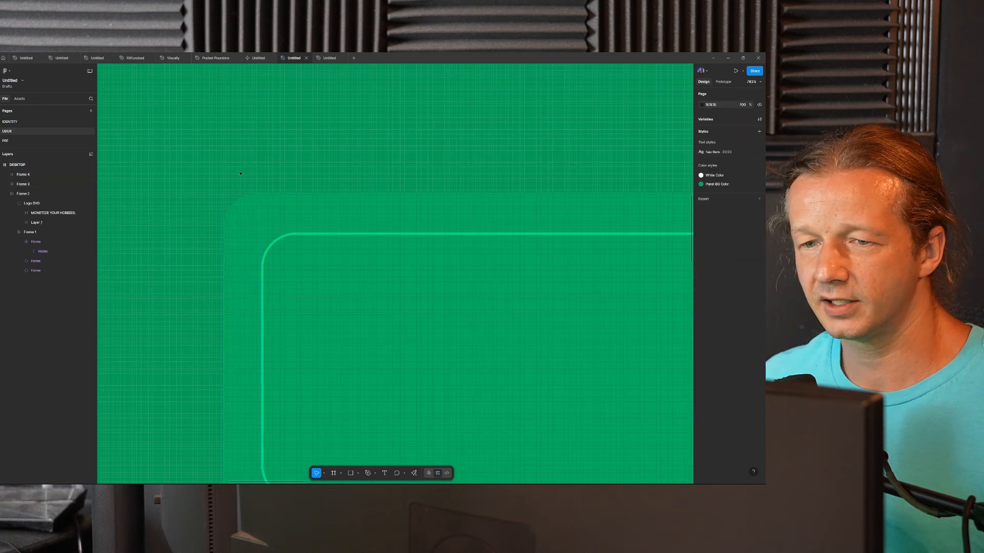
left_click(257, 206)
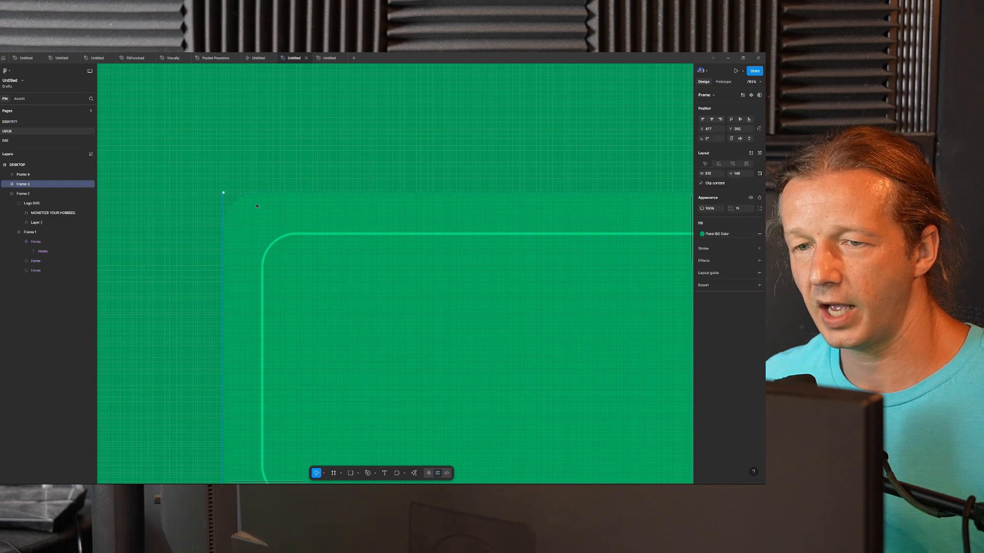
left_click(320, 252)
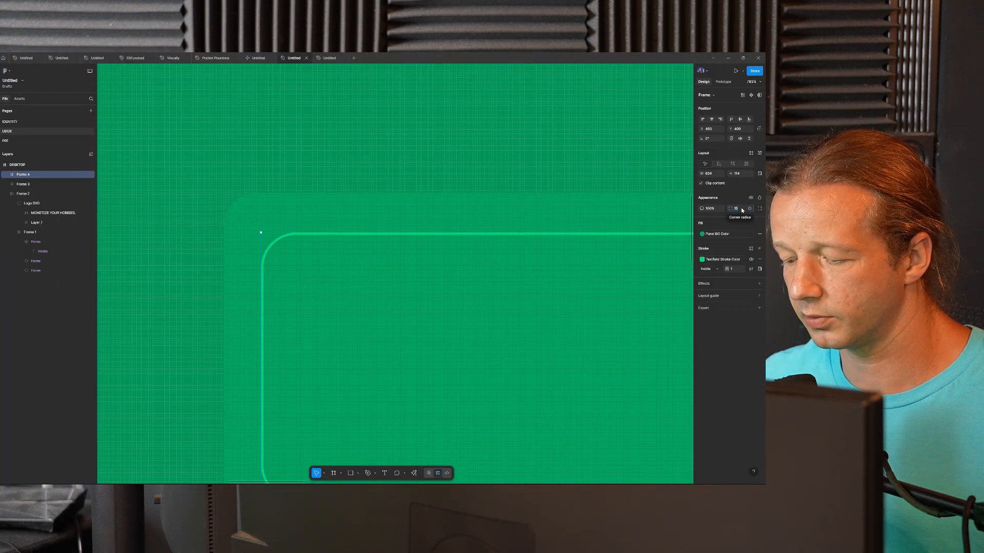
type("6")
key("Return")
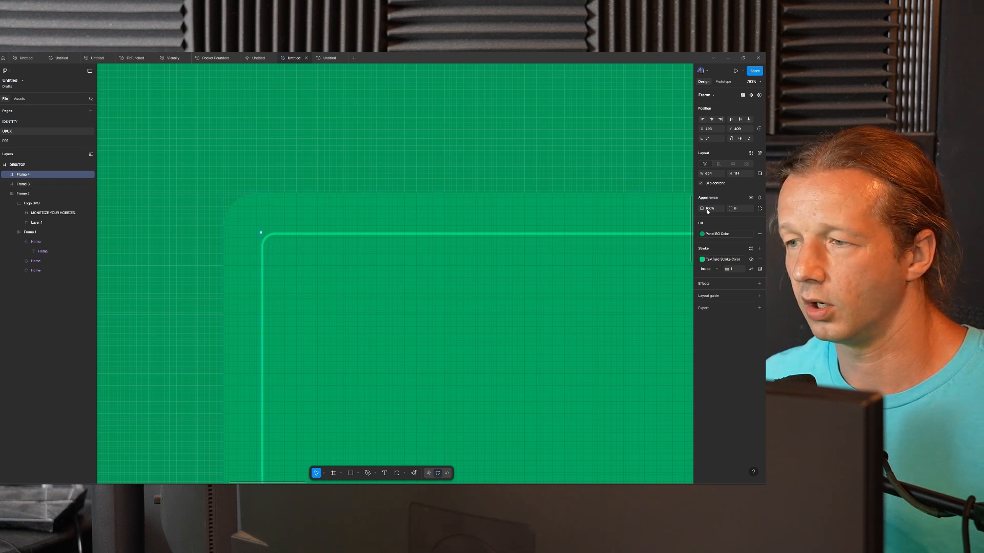
- Create a number variable named "Inner Corner Radius" with value 6 from the inner frame's corner radius
left_click(750, 209)
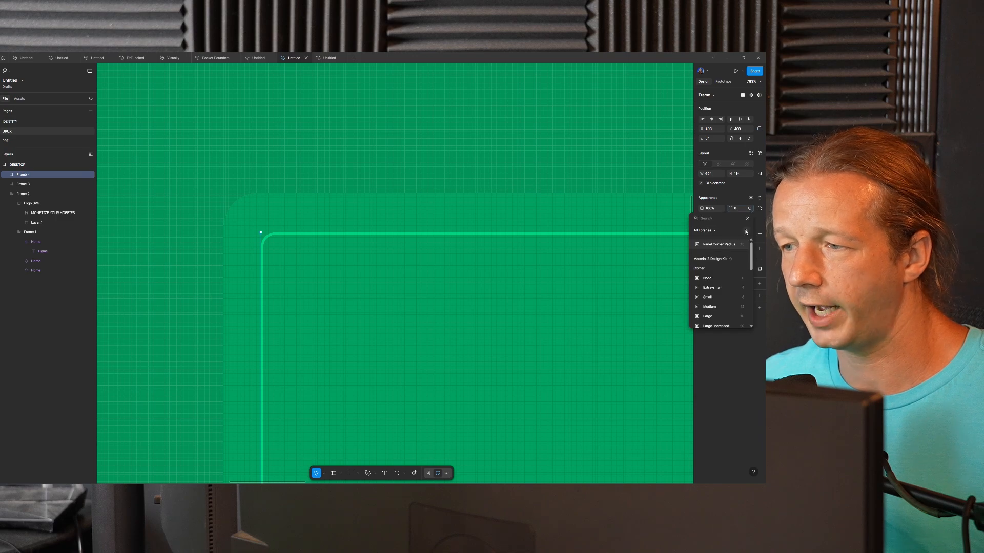
left_click(746, 231)
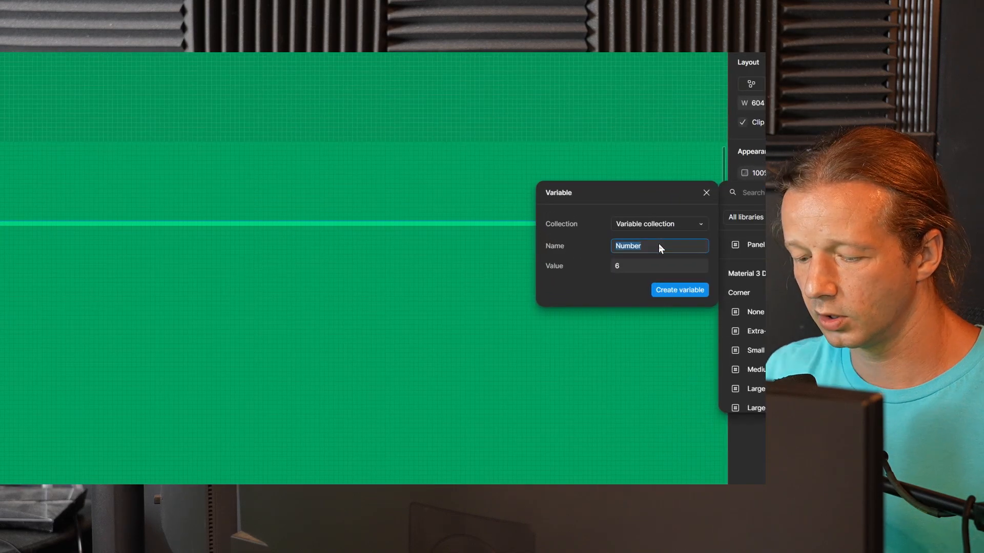
type("Inner Corner")
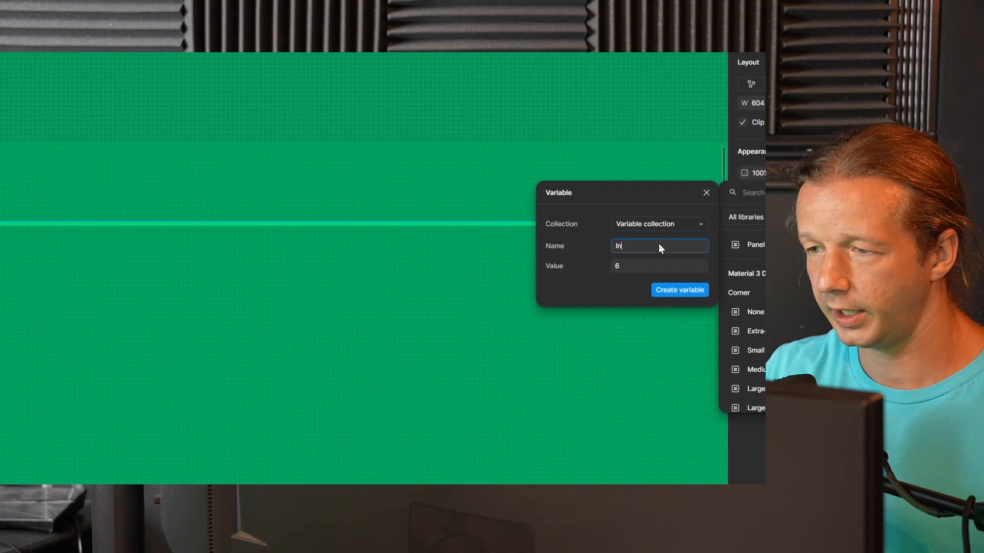
type("ius")
key("Return")
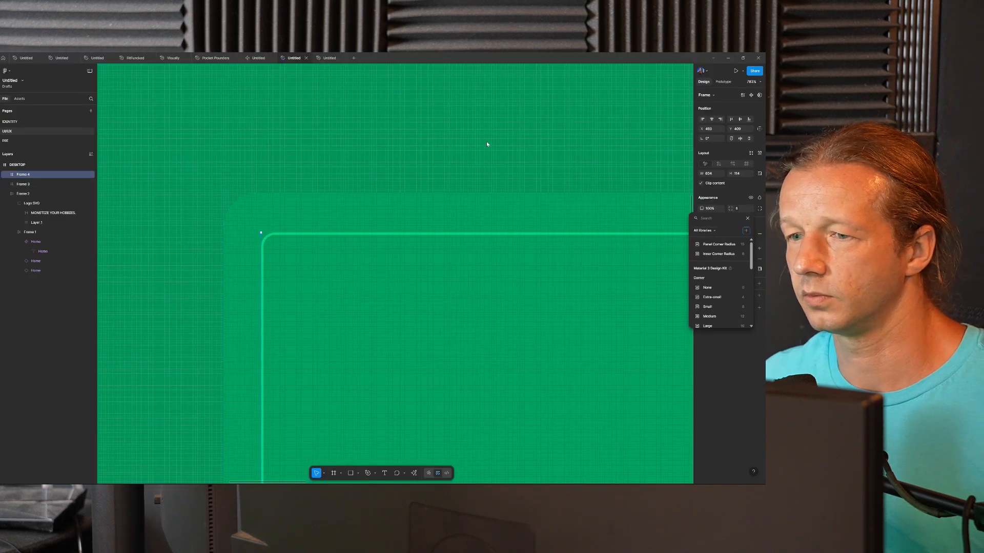
left_click(487, 145)
scroll(413, 168, "down", 10)
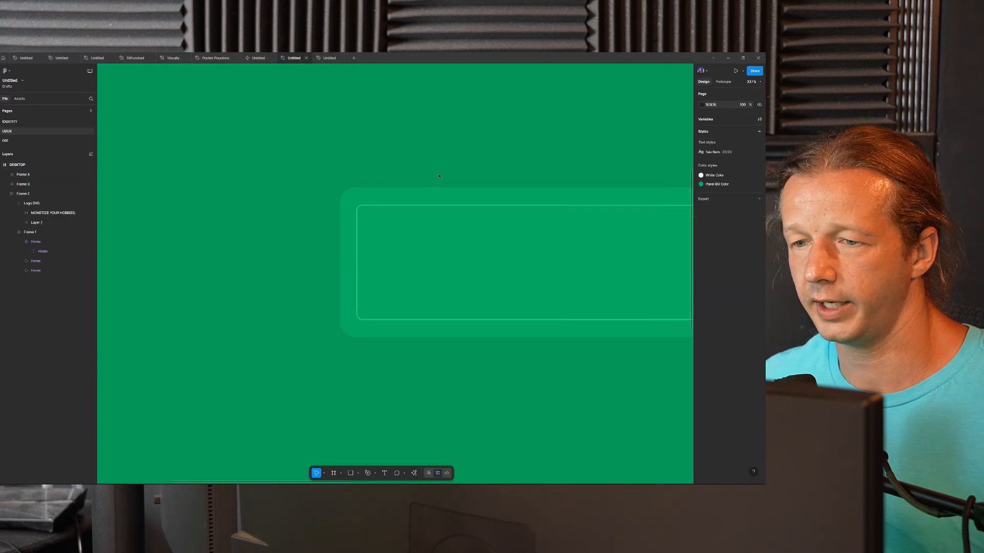
- Reduce the height of the panel and its inner text field frame together, making the panel about 110 high
left_click_drag(393, 136, 418, 222)
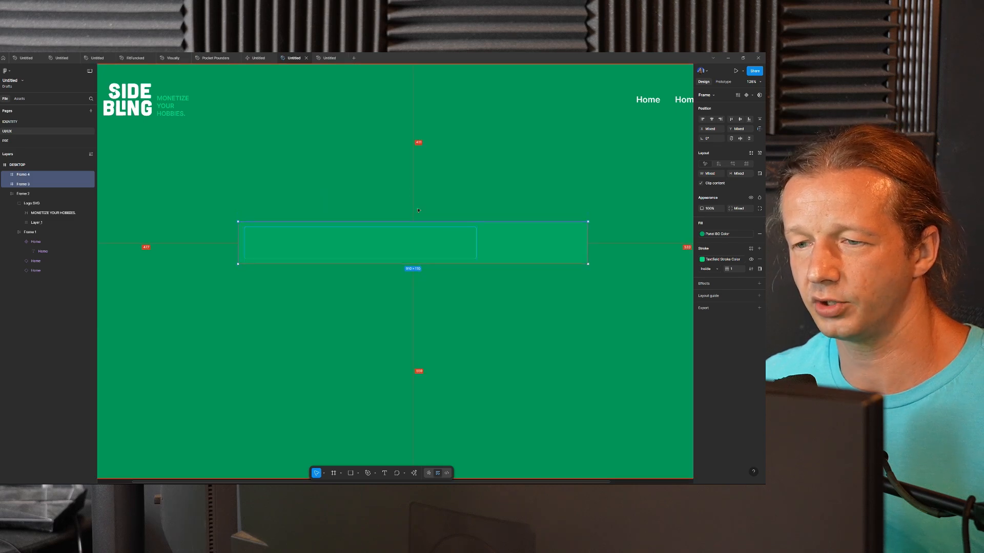
left_click(418, 196)
scroll(413, 195, "down", 2)
scroll(414, 190, "down", 3)
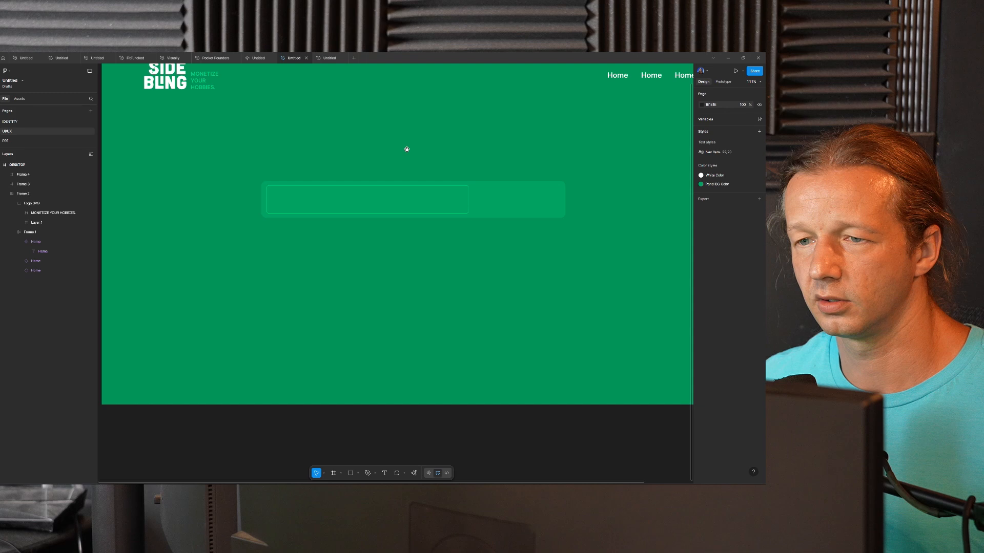
scroll(358, 235, "up", 5)
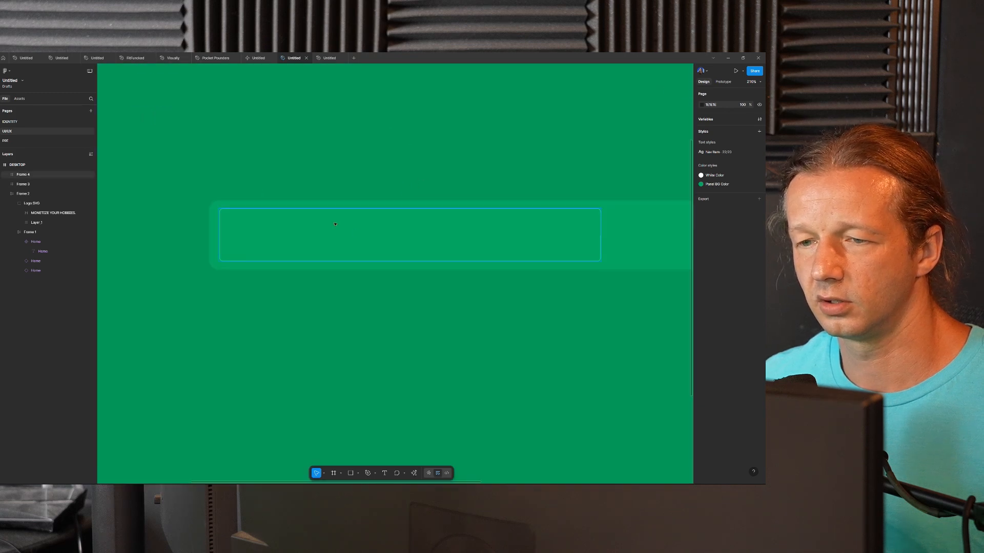
- Add the white placeholder text "What is an interest or hobby that you enjoy?" inside the inner text field frame, near its left edge
left_click(389, 230)
left_click(401, 155)
scroll(367, 175, "right", 2)
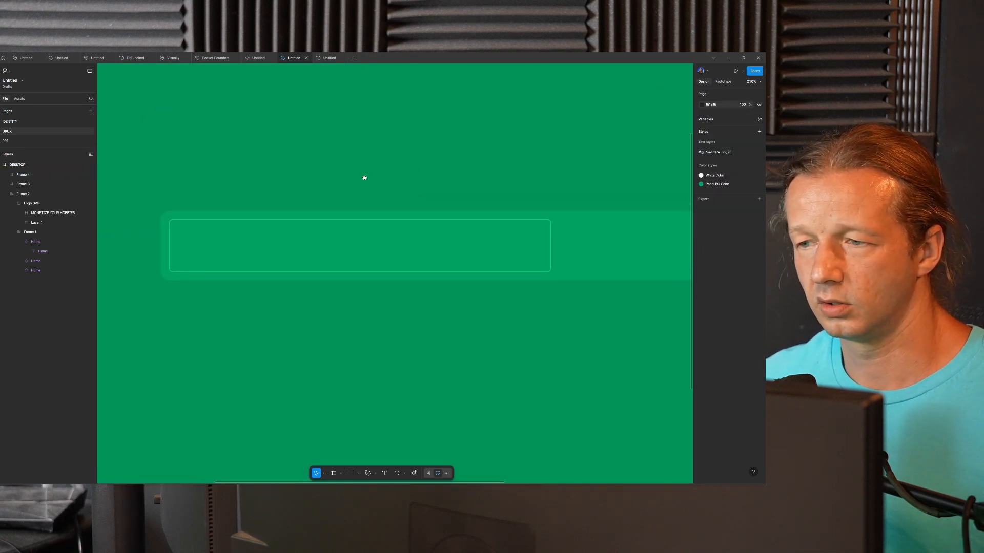
left_click(178, 241)
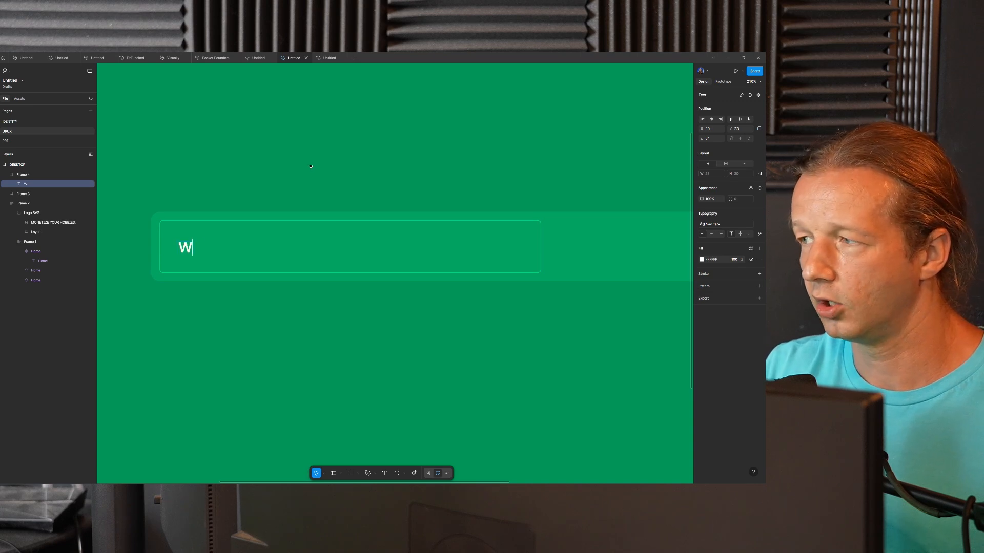
type("What is an interest or")
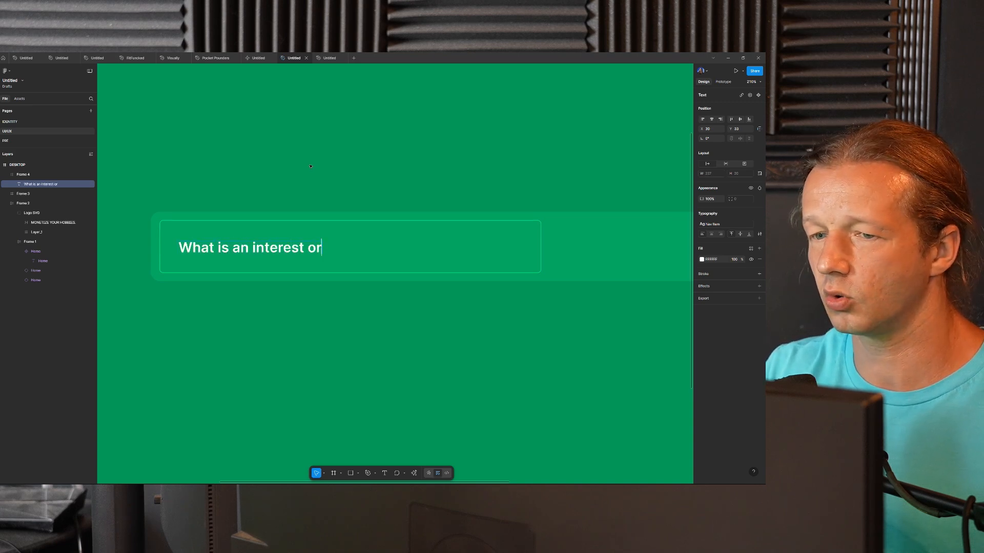
type(" hobby that you rn")
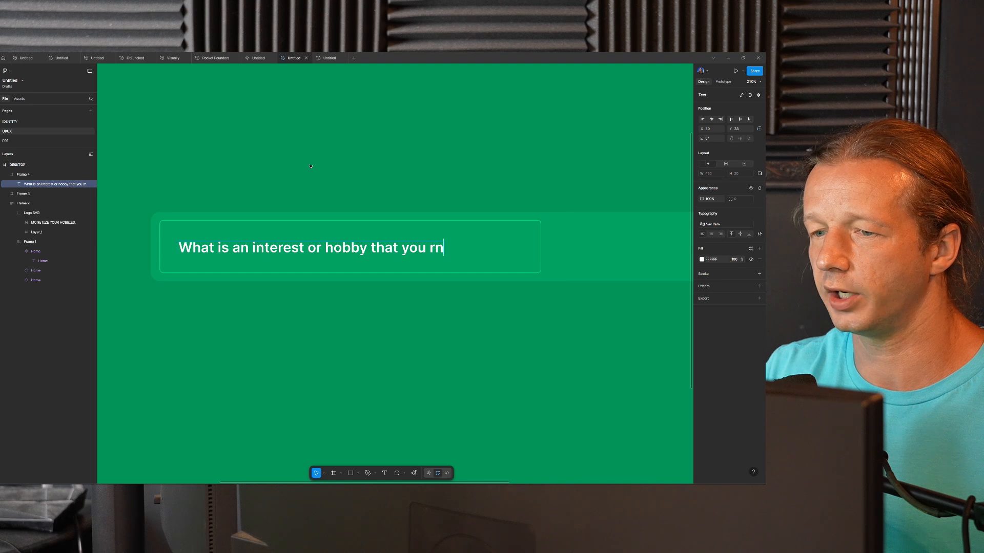
key("BackSpace")
key("BackSpace")
type("enjoy")
key("BackSpace")
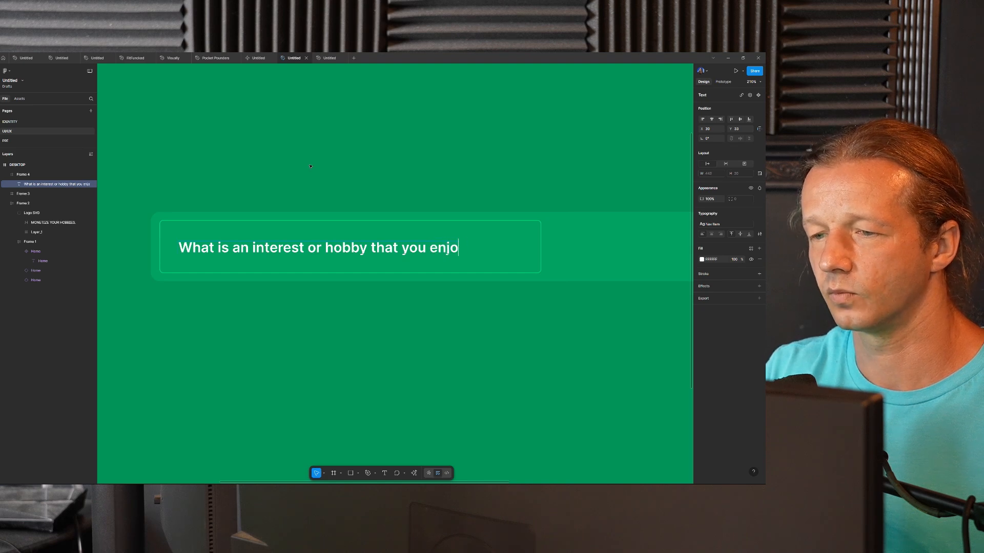
type("y?")
key("Escape")
key("Escape")
scroll(385, 231, "down", 1)
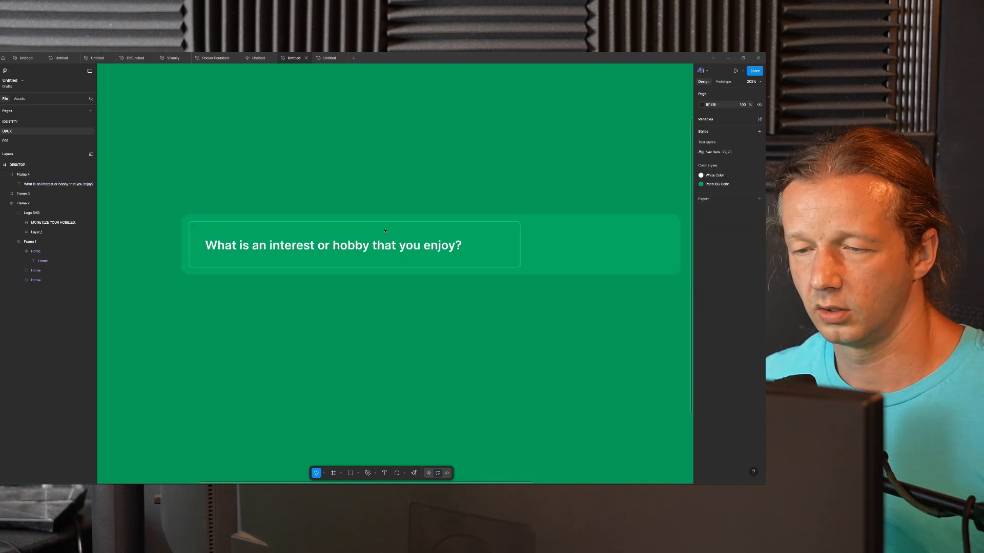
scroll(390, 210, "down", 5)
scroll(396, 210, "up", 3)
left_click(394, 231)
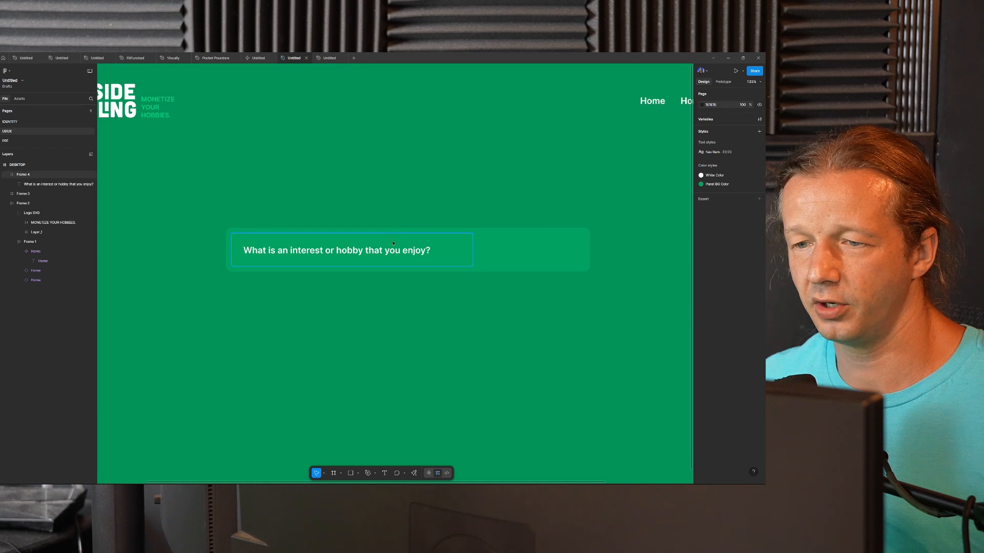
- Detach the shared text style from the hobby placeholder text and set its font size to 26
double_click(368, 252)
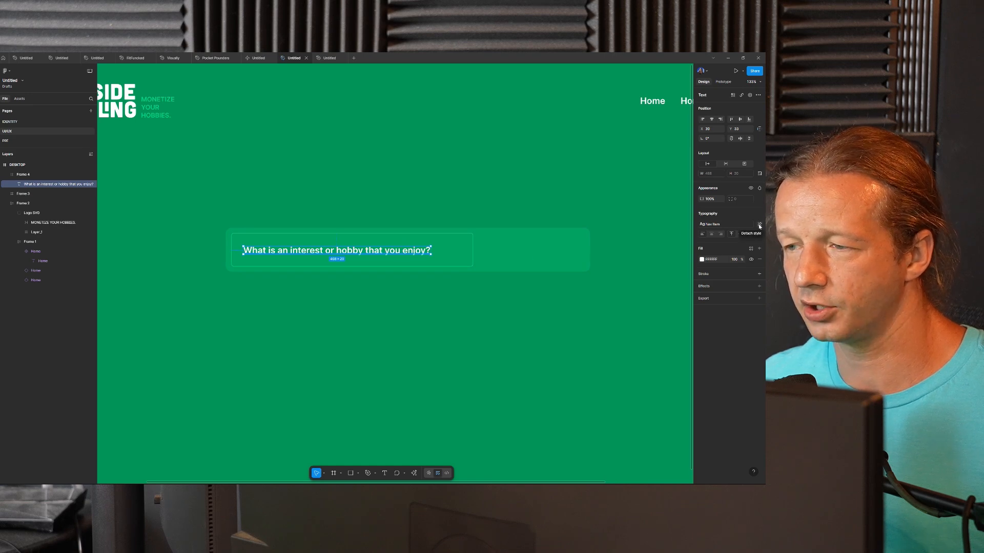
left_click(759, 225)
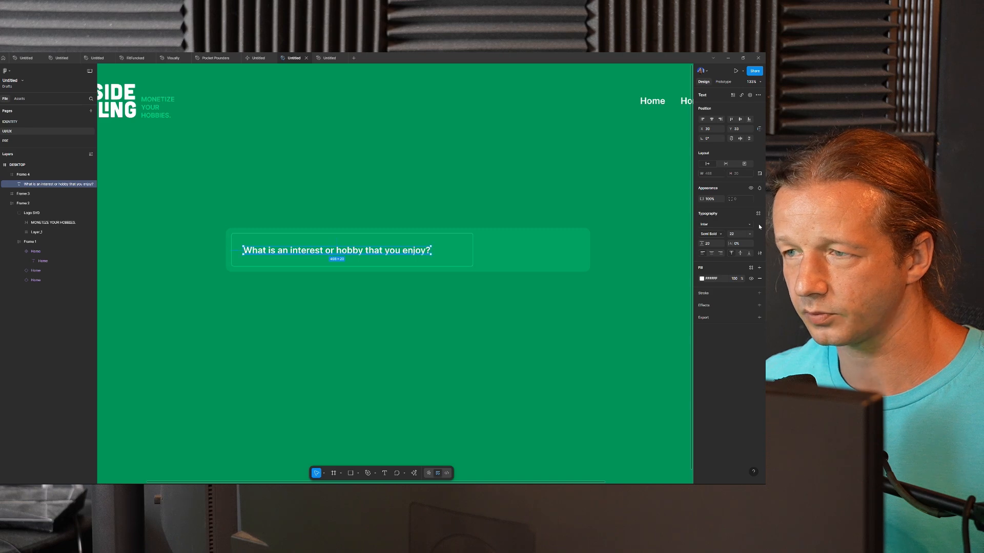
scroll(341, 189, "down", 5)
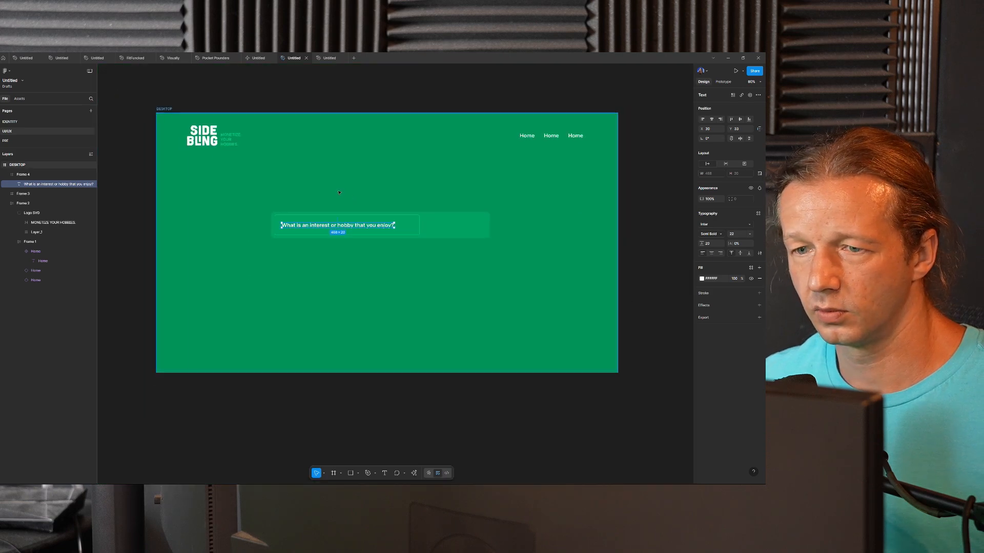
scroll(341, 189, "up", 1)
left_click(735, 235)
key("Up")
key("Up")
key("Up")
key("Up")
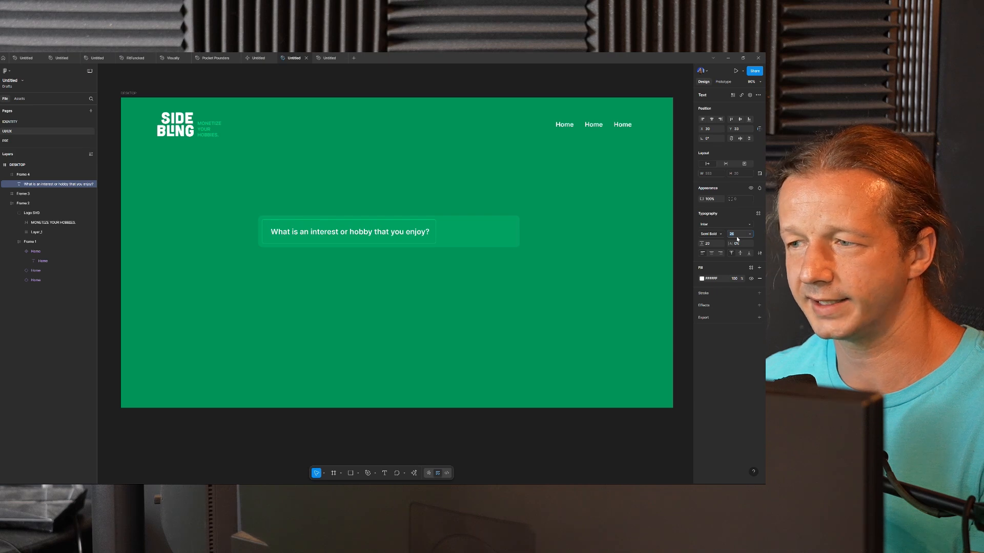
- Enlarge the panel and its inner text field frame together, making the panel about 1018 by 134
left_click(410, 194)
left_click(383, 225)
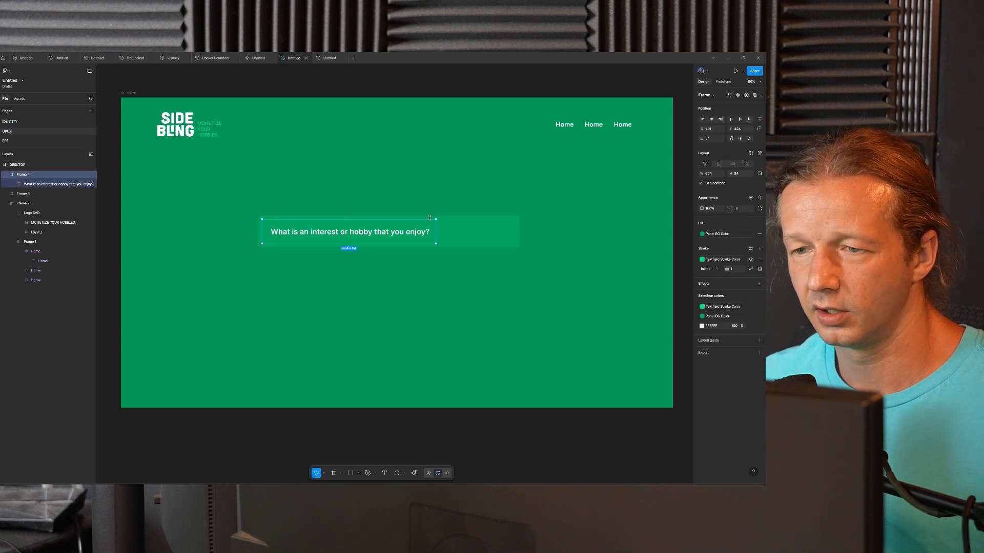
left_click(405, 236, "shift")
left_click_drag(454, 216, 455, 213)
left_click_drag(520, 231, 550, 229)
key("Escape")
scroll(297, 237, "up", 3, "ctrl")
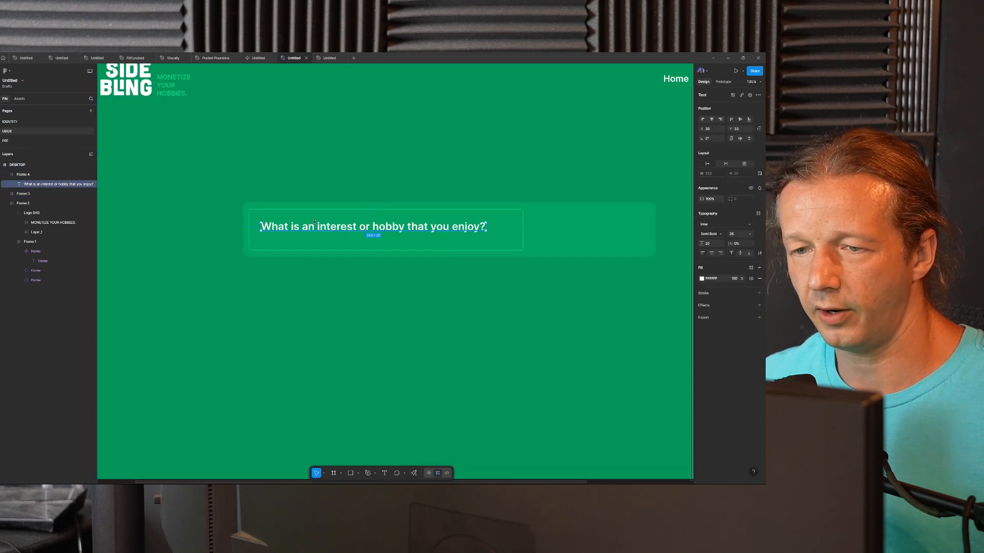
- Rename the inner frame holding the placeholder text as "Textfield"
left_click(35, 176)
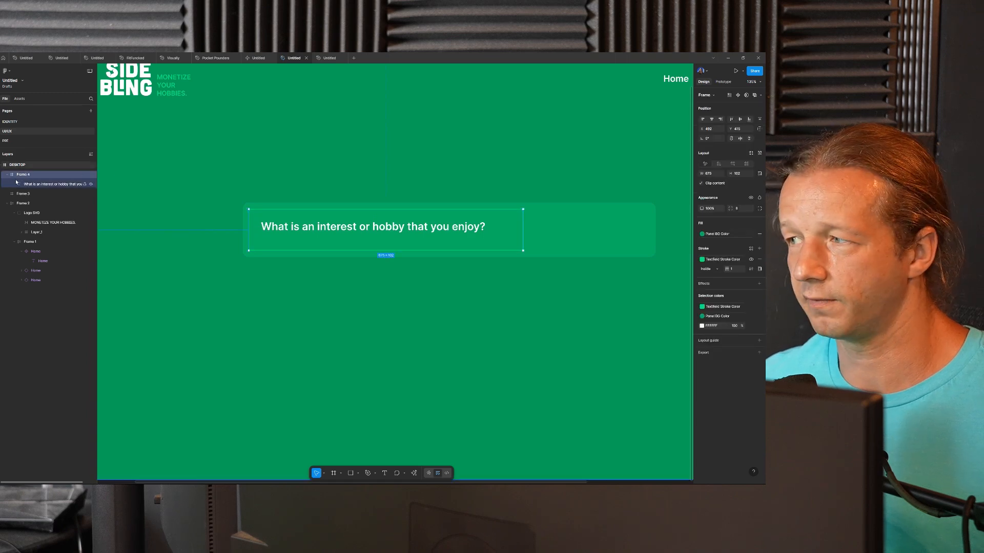
double_click(24, 175)
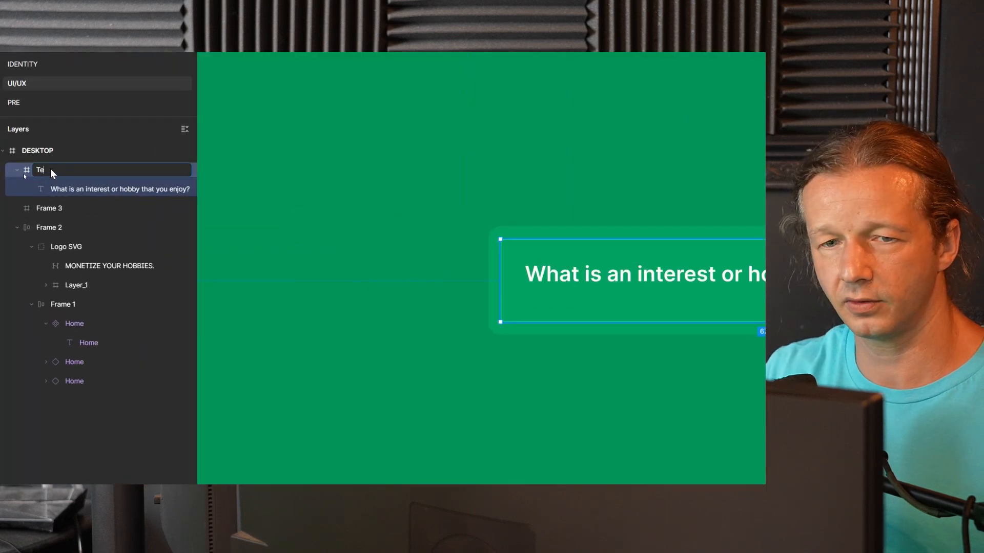
type("Textfield")
key("Return")
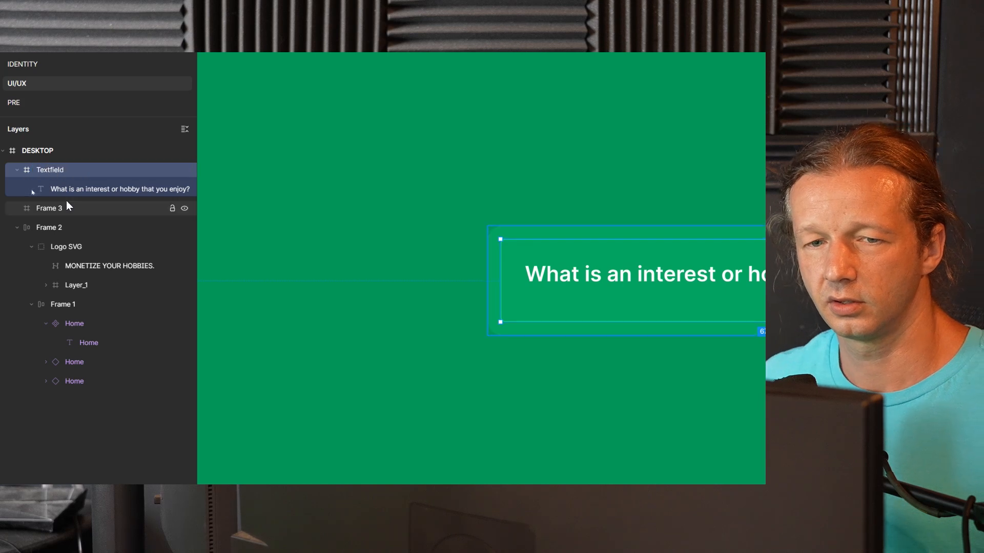
- Rename the panel frame as "CTA Container" and nest the Textfield frame inside it
left_click(61, 205)
double_click(57, 207)
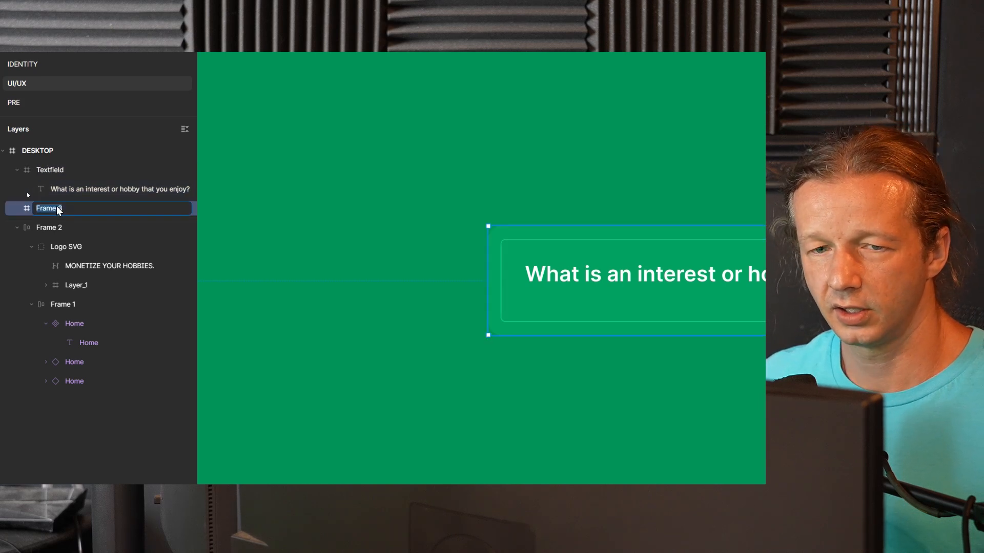
type("CTA Container")
key("Return")
left_click_drag(54, 168, 63, 207)
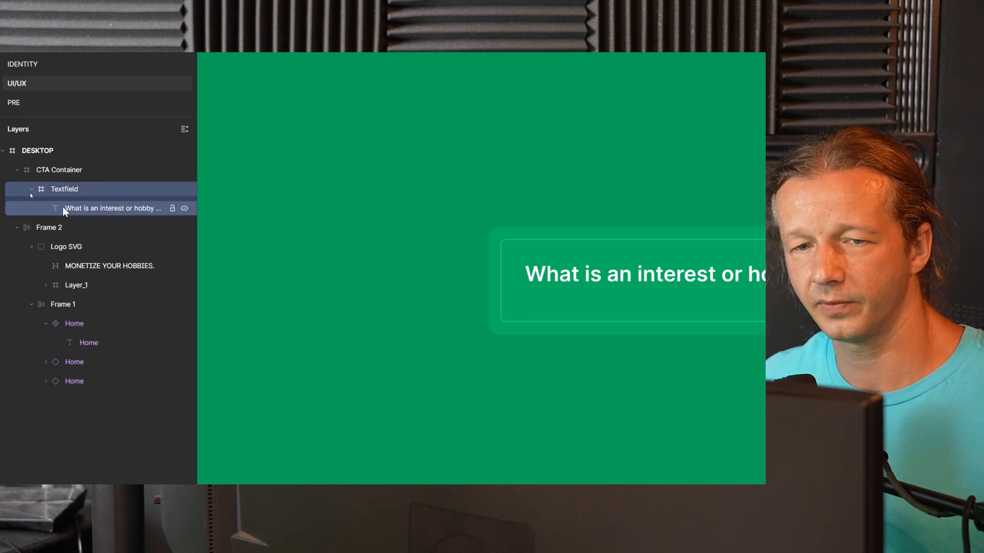
- Add auto layout to the CTA Container and to its nested Textfield, aligning the Textfield's content to the left and vertically centred
left_click(61, 170)
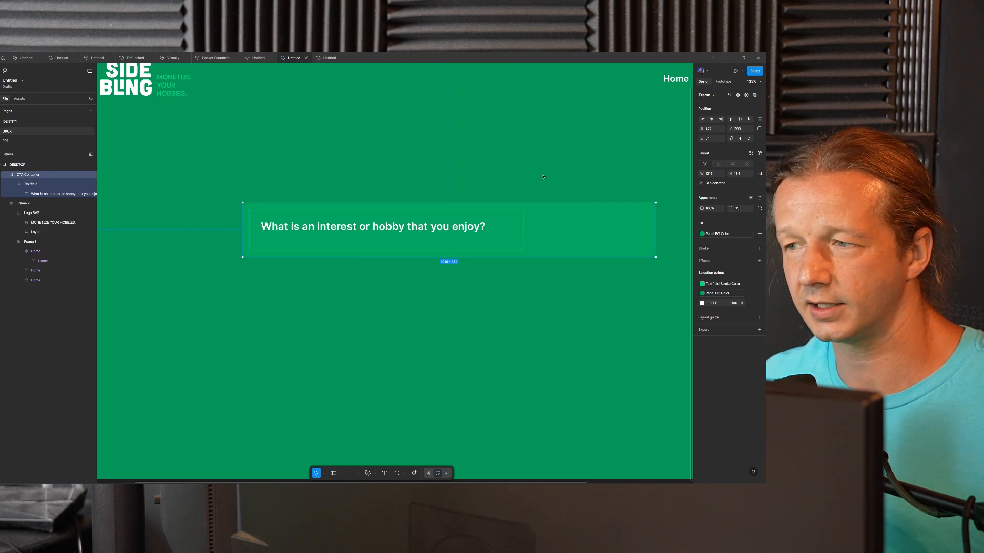
left_click(759, 154)
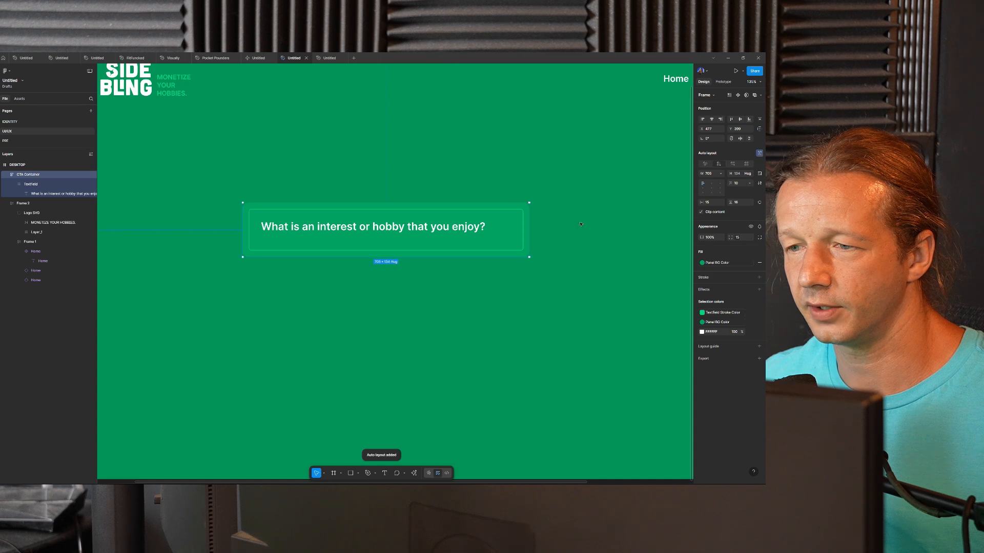
left_click(39, 188)
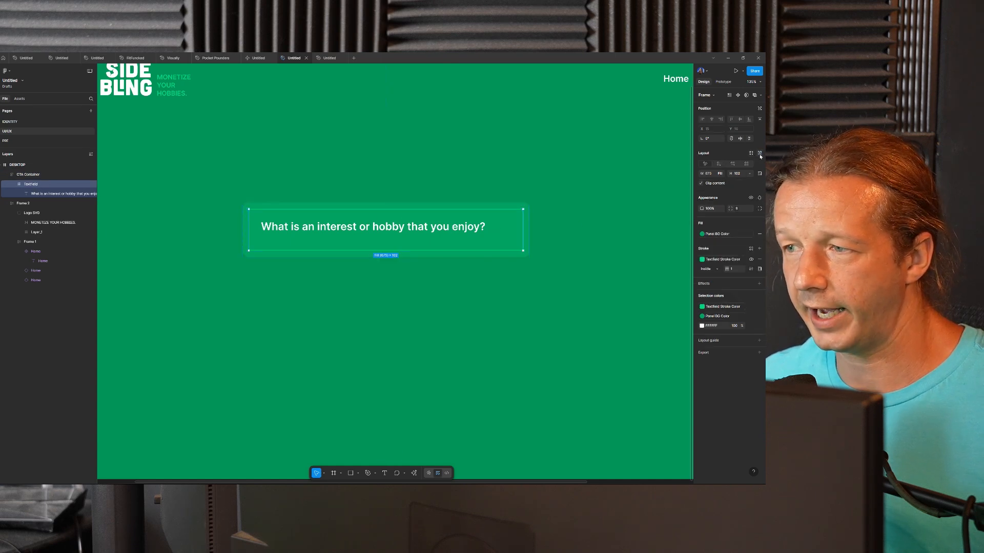
left_click(760, 154)
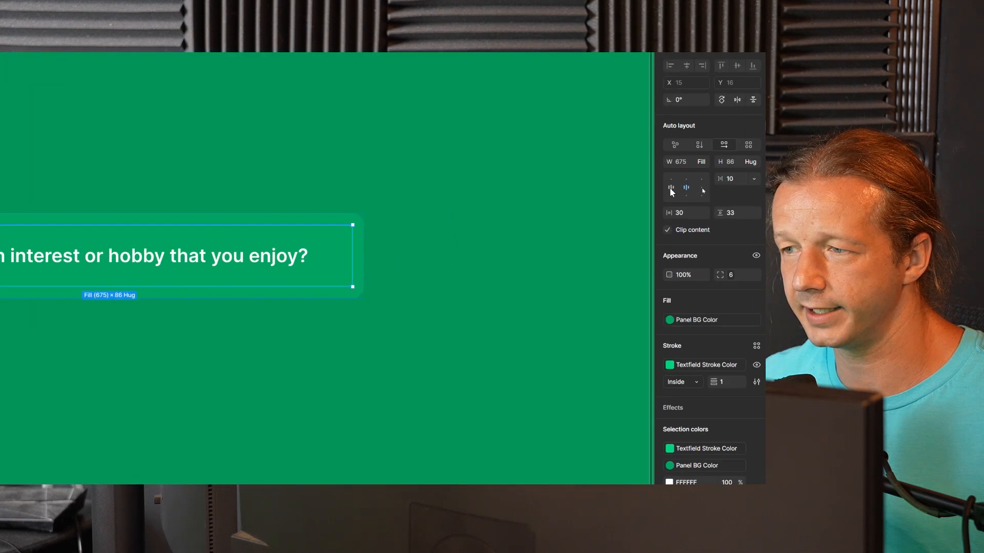
left_click(671, 189)
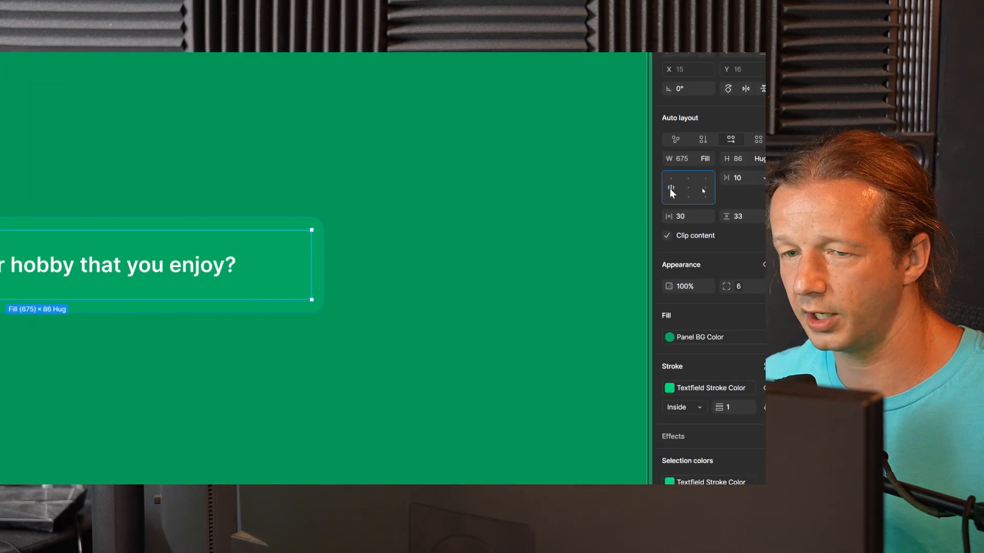
left_click(112, 210)
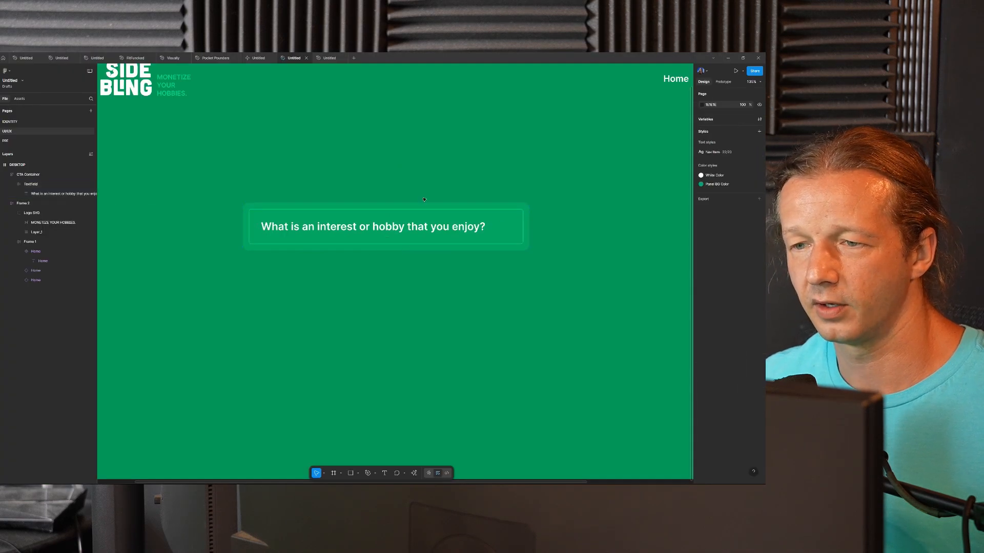
- Set the Textfield's horizontal auto-layout padding to 21 on both sides
left_click(501, 227)
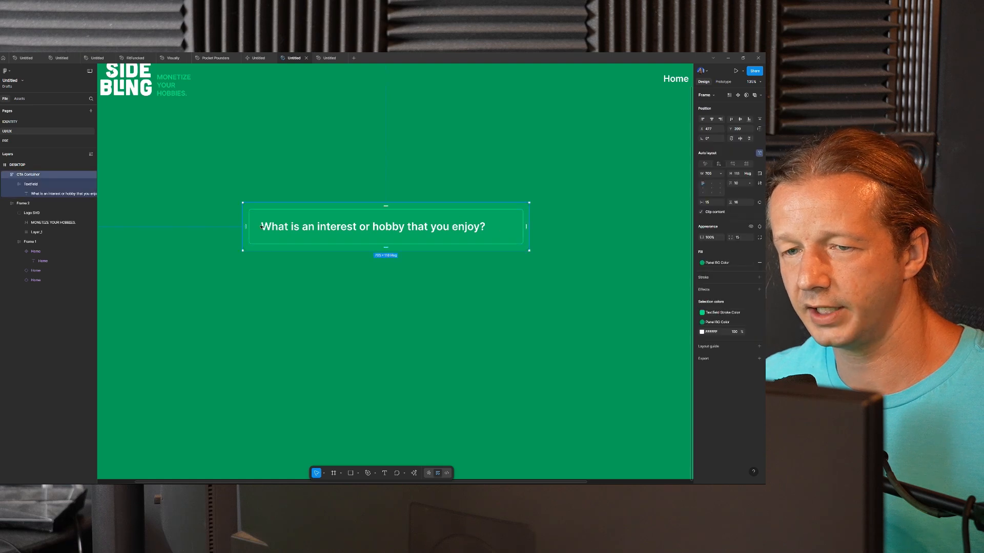
left_click(281, 228)
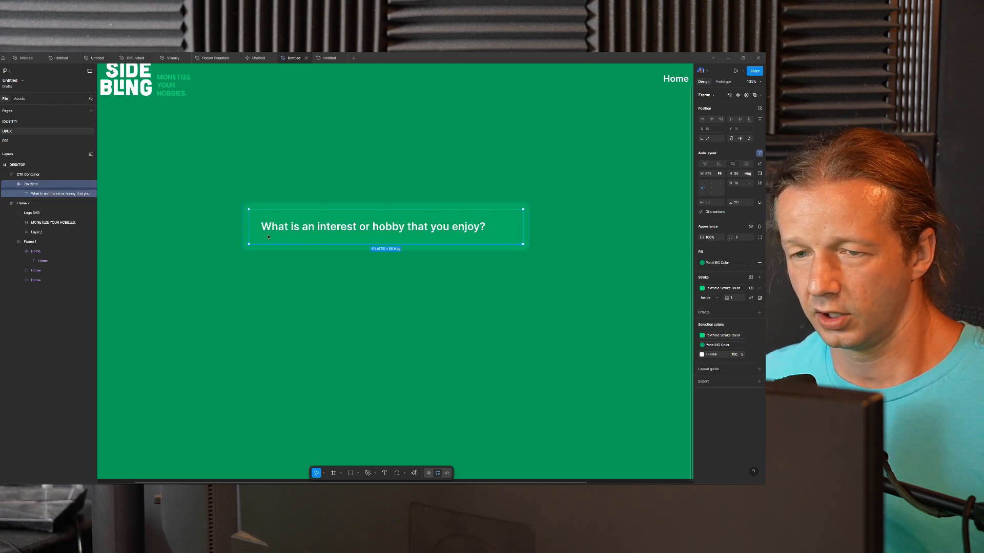
scroll(266, 228, "up", 10)
scroll(287, 240, "down", 7)
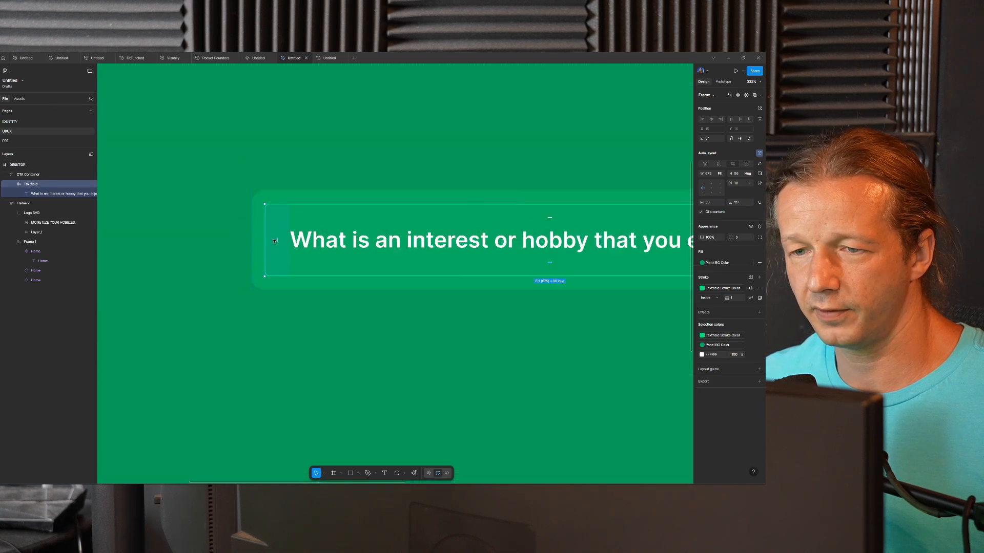
left_click_drag(276, 239, 270, 239)
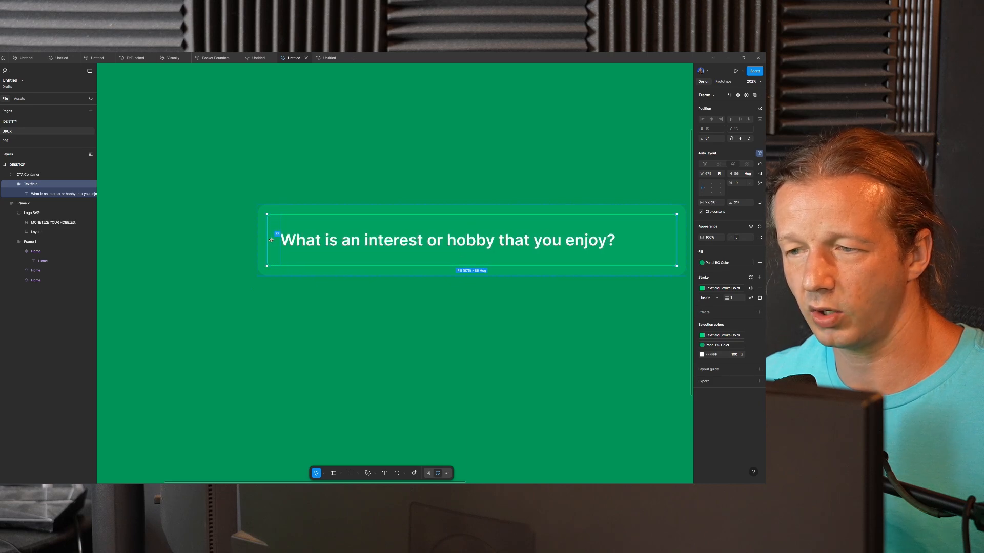
left_click_drag(406, 177, 336, 171)
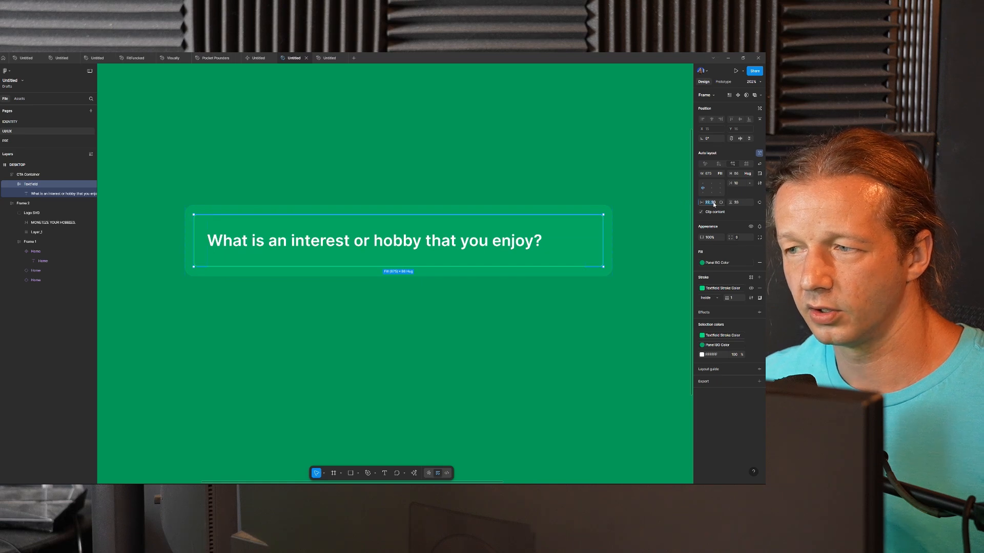
type("21")
key("Return")
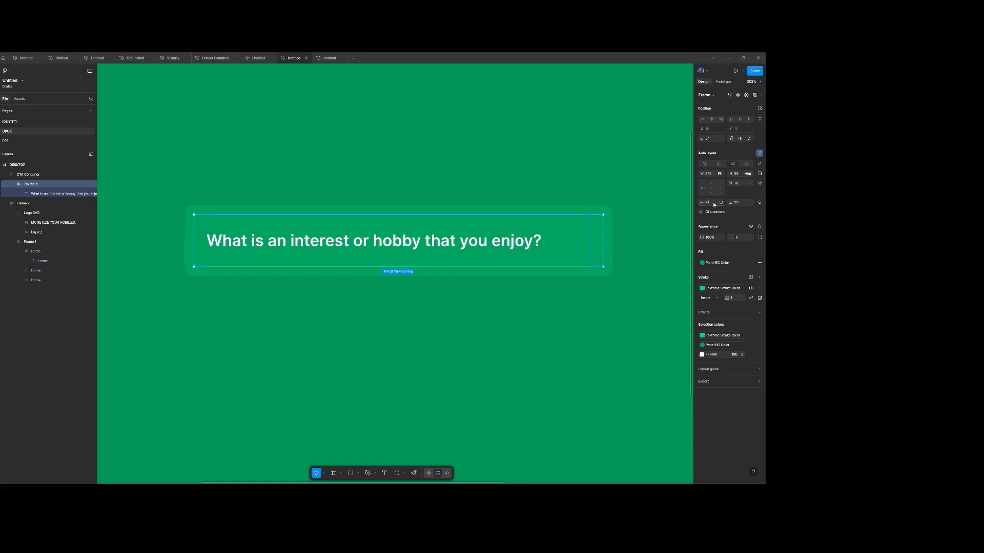
left_click(521, 177)
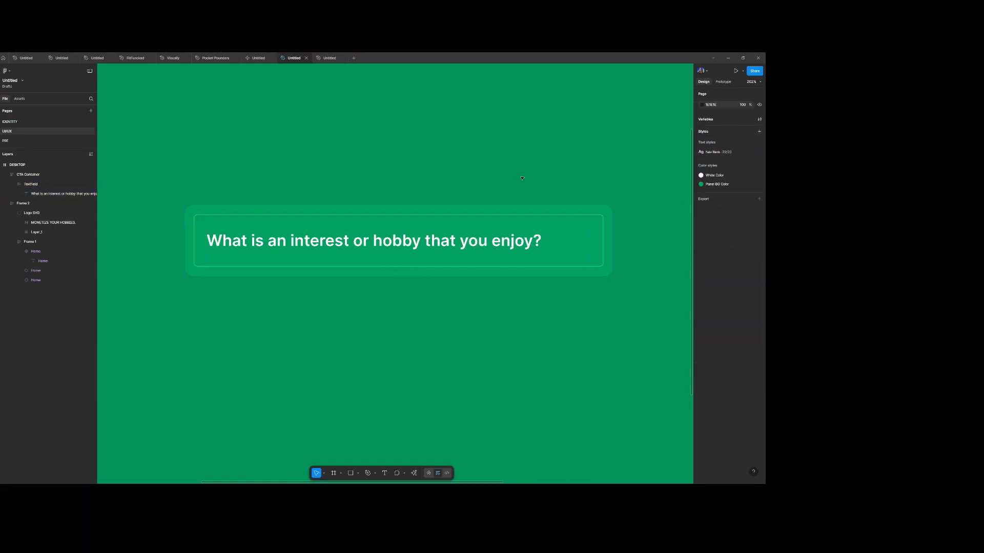
- Try a vertical padding of 21 on the Textfield frame, and undo it
left_click(494, 226)
left_click(508, 233)
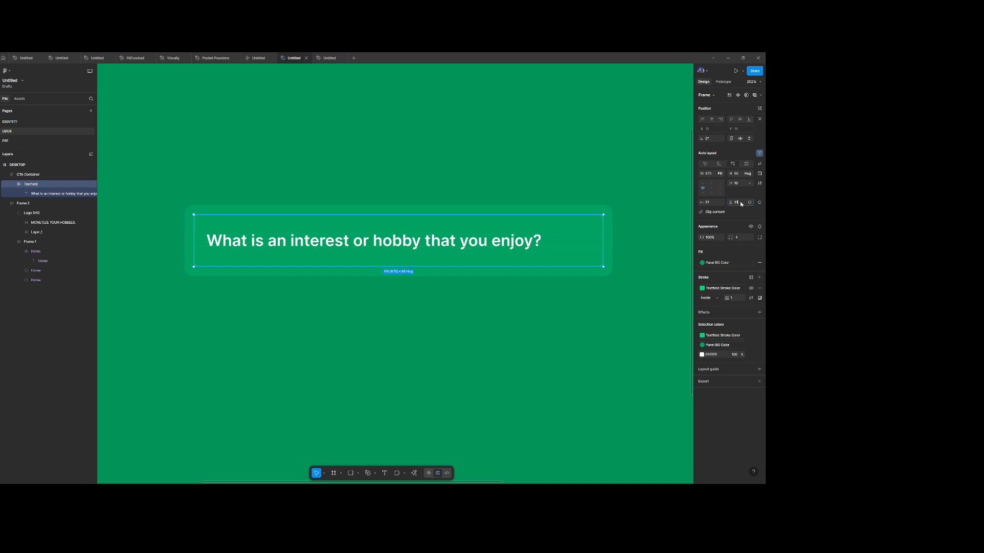
type("21")
key("Return")
key("ctrl+z")
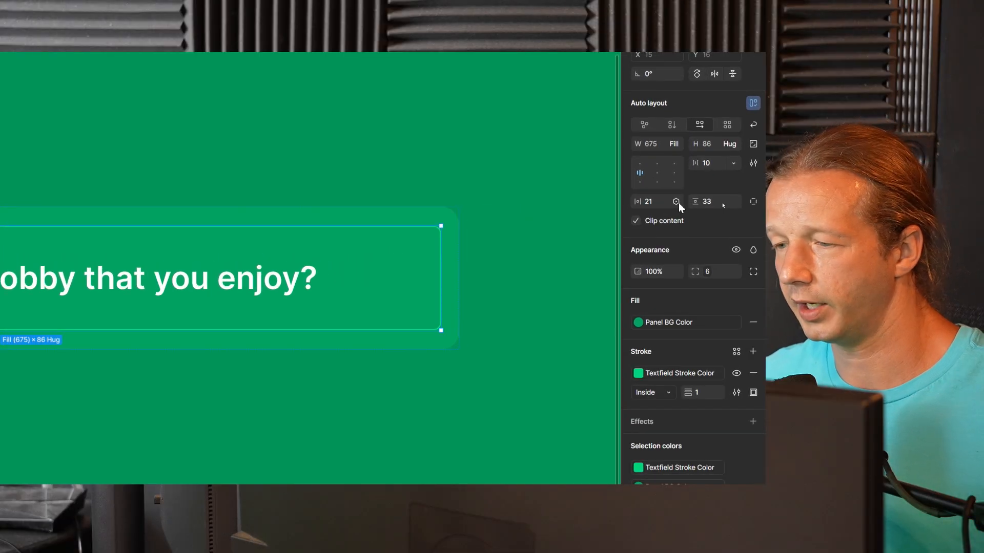
- Create a number variable named "Textfield Margin LR" with value 21 from the Textfield's horizontal padding
left_click(676, 202)
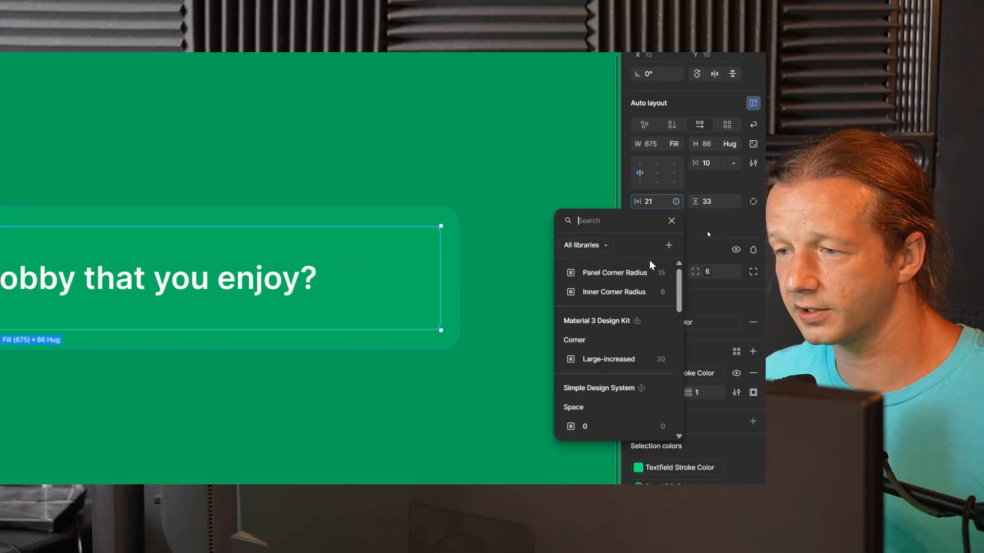
left_click(669, 246)
double_click(487, 279)
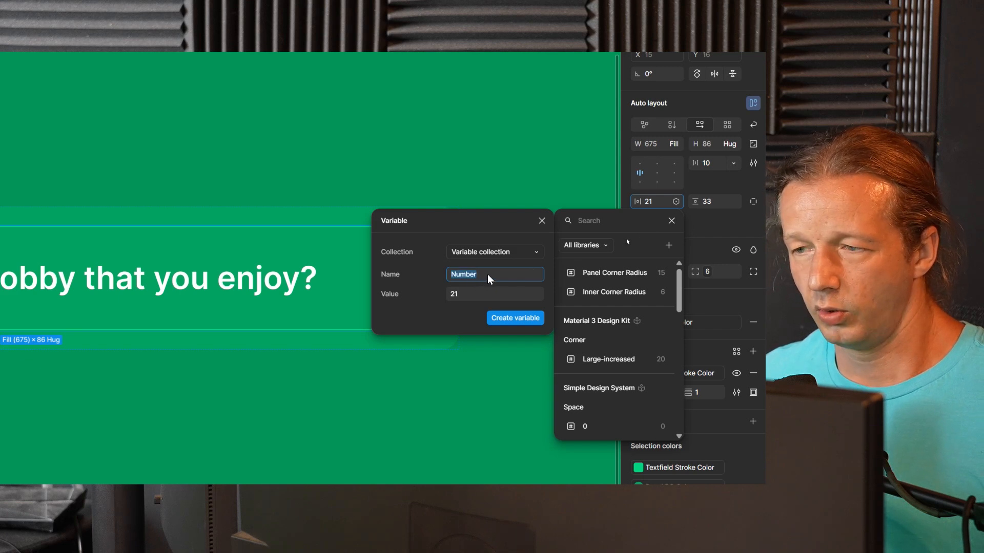
type("T")
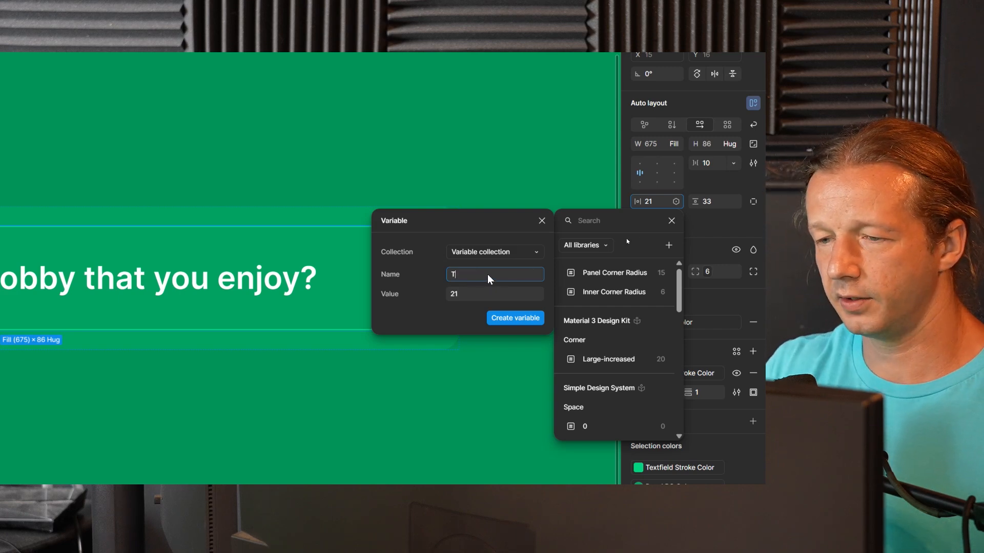
type("extfield")
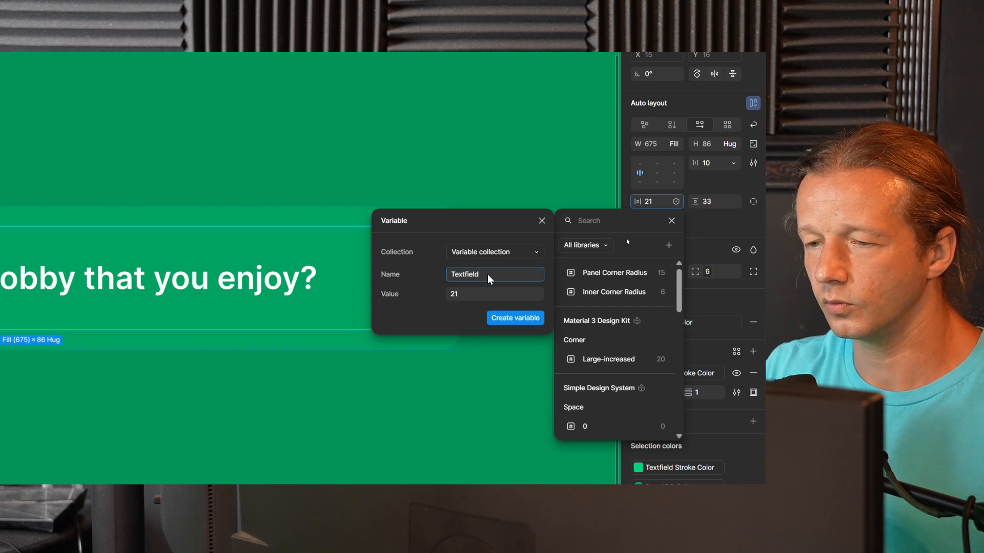
type(" Margin")
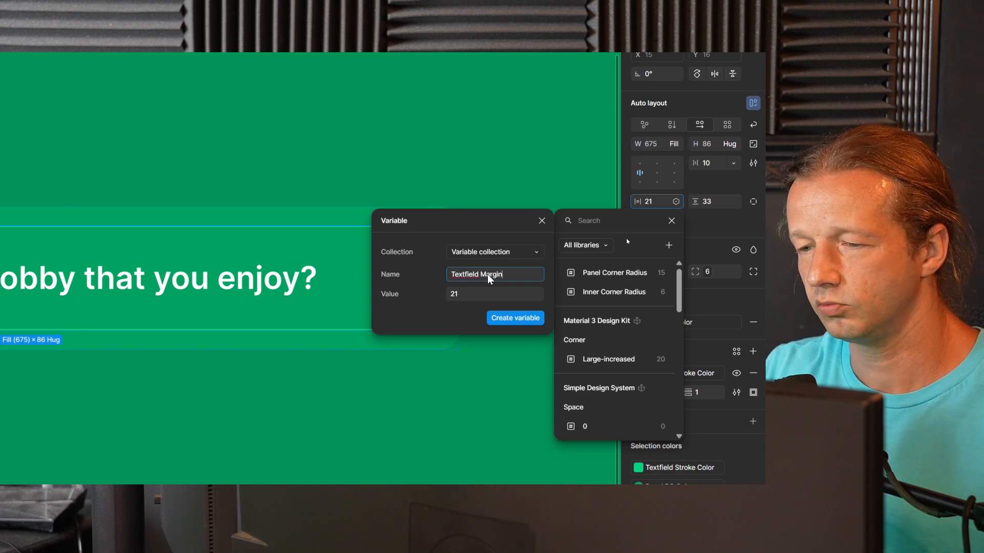
type(" LR")
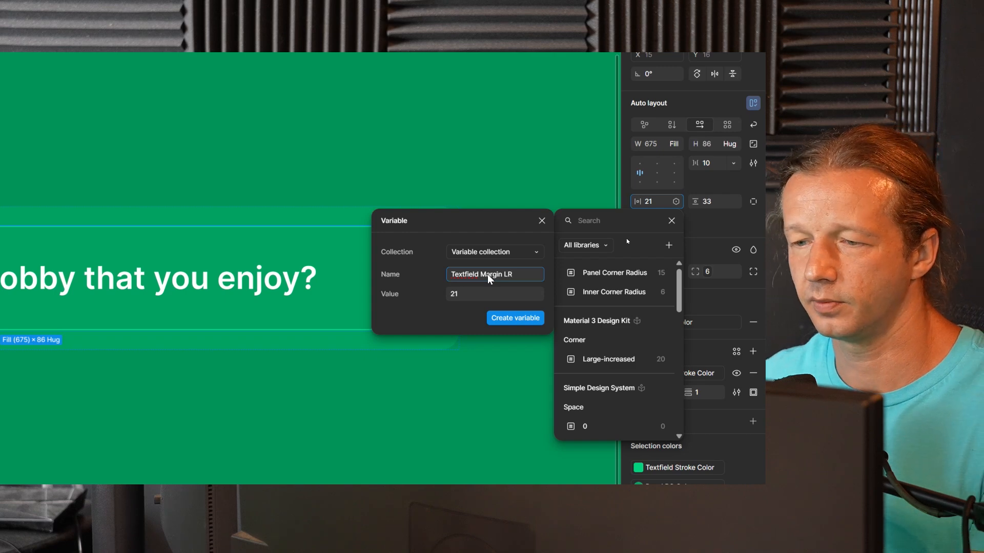
double_click(450, 277)
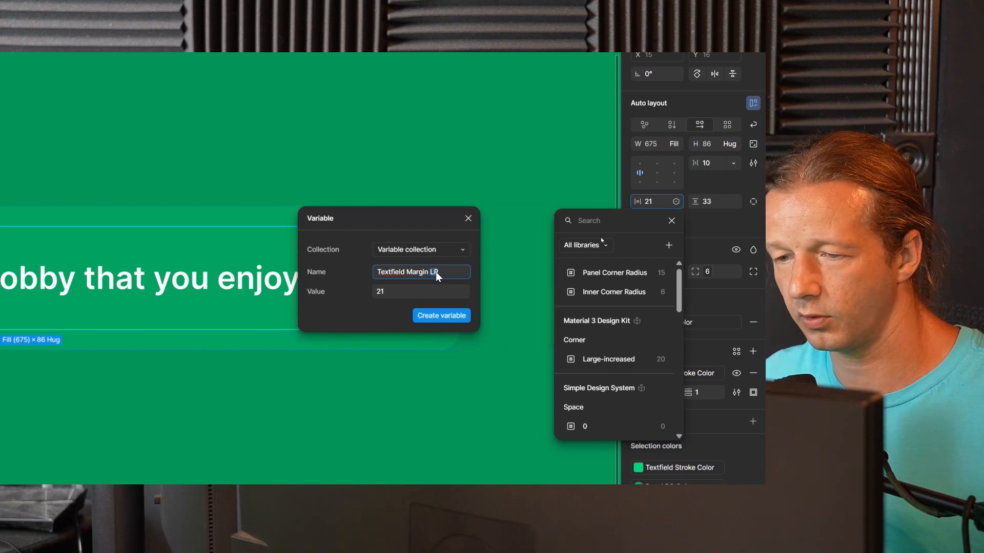
left_click(441, 316)
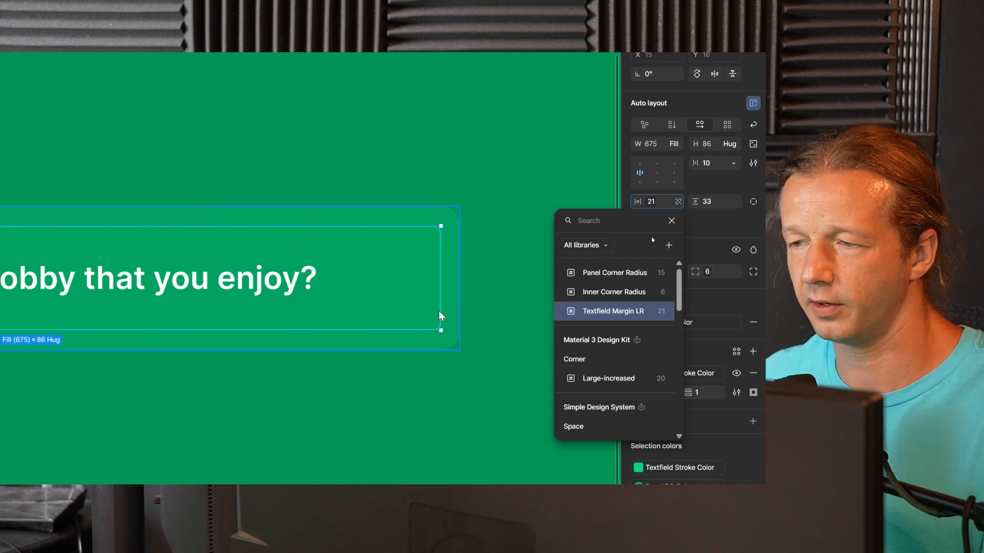
- Create a number variable named "Textfield Margin TB" with value 33 from the Textfield's vertical padding
left_click(714, 204)
left_click(733, 202)
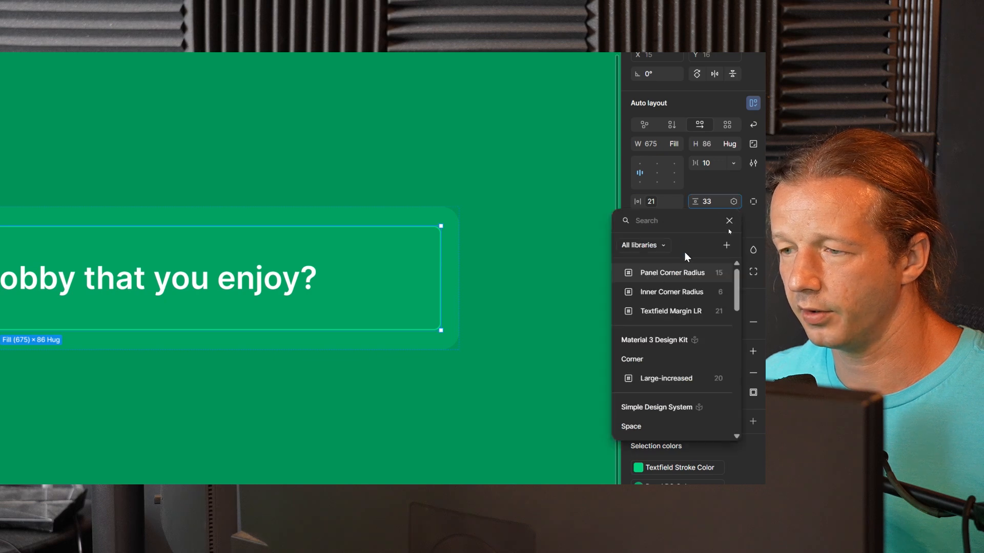
left_click(727, 246)
key("ctrl+a")
type("Textfield Margin LR")
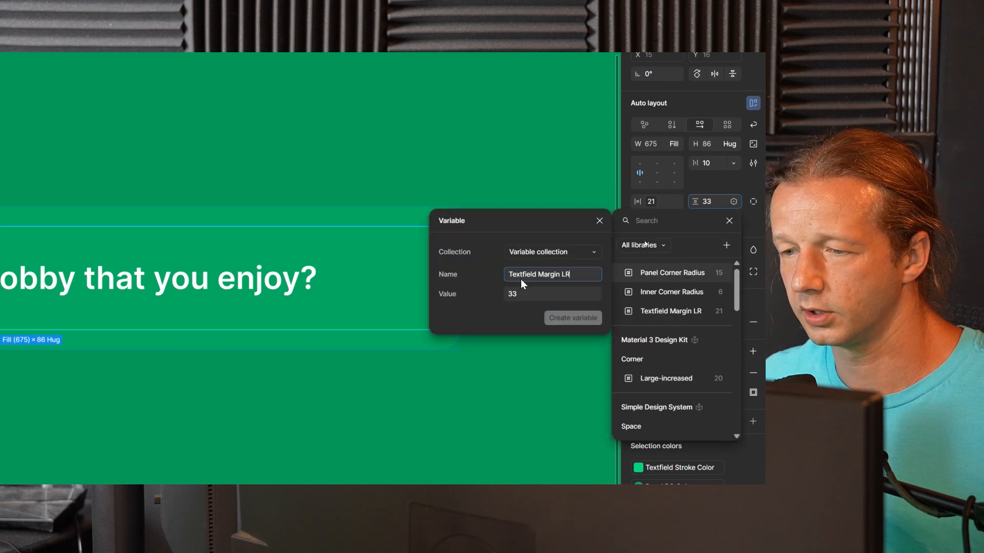
left_click_drag(562, 274, 568, 275)
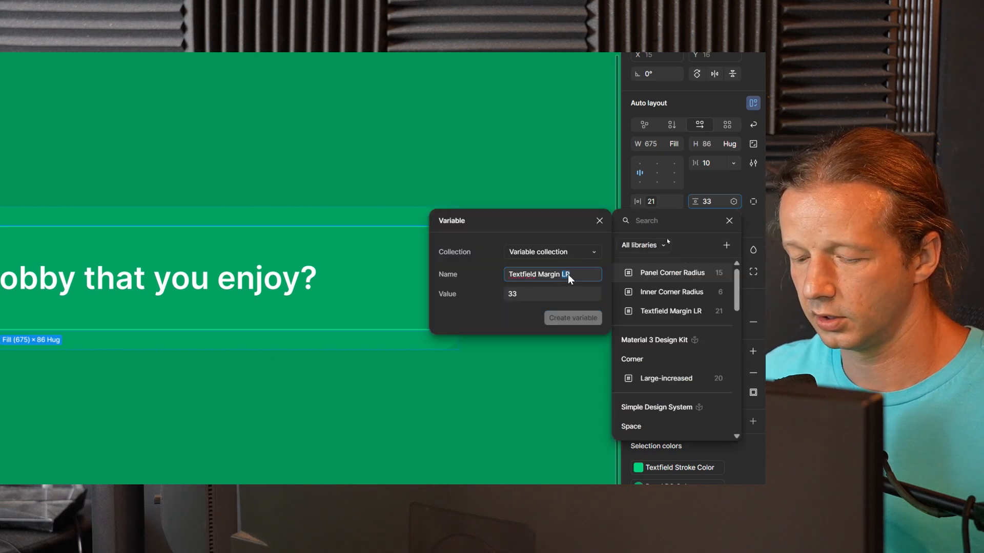
type("TOB")
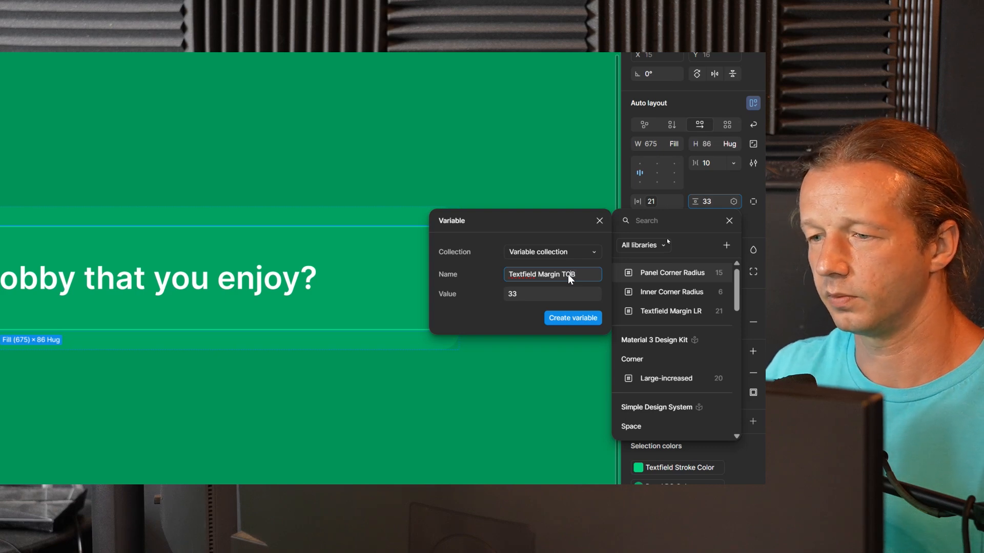
left_click(568, 275)
key("BackSpace")
left_click(561, 321)
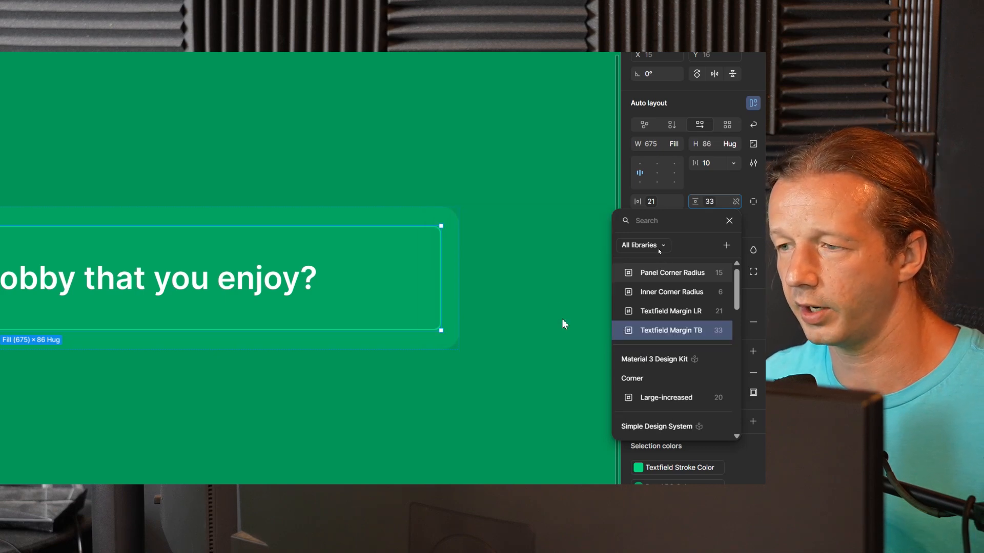
key("Escape")
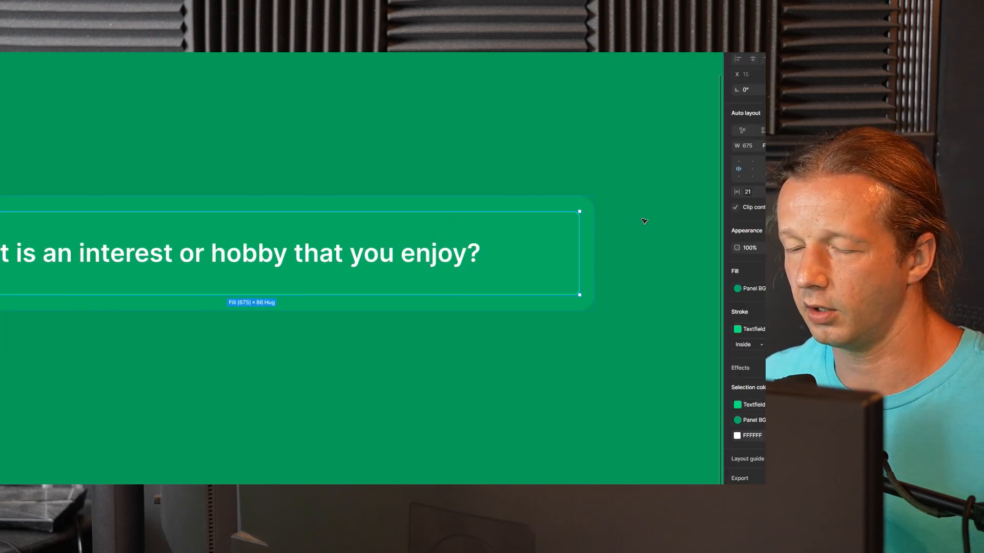
- Duplicate the Textfield inside the CTA Container
scroll(487, 171, "down", 6)
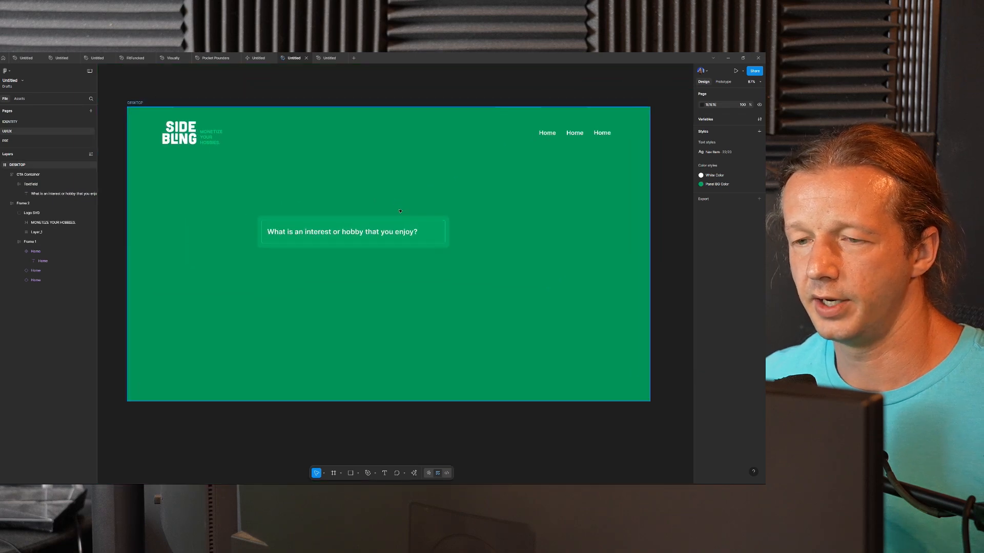
scroll(398, 218, "up", 3)
left_click(392, 236)
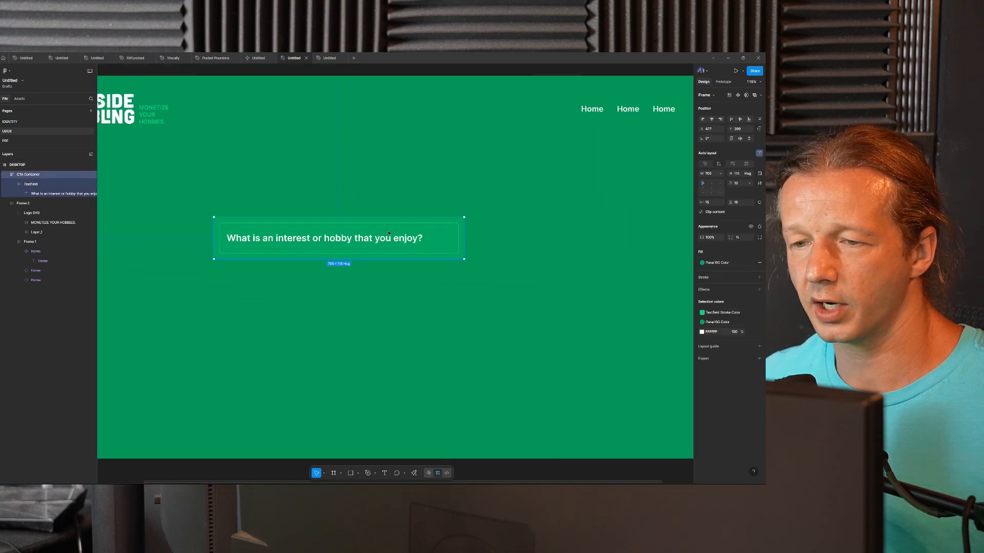
key("ctrl+d")
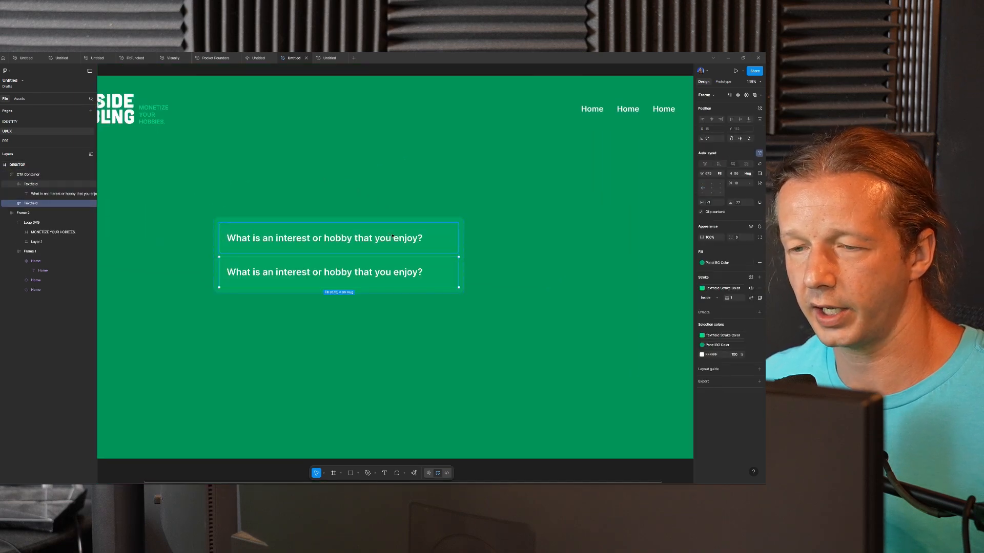
left_click(479, 235)
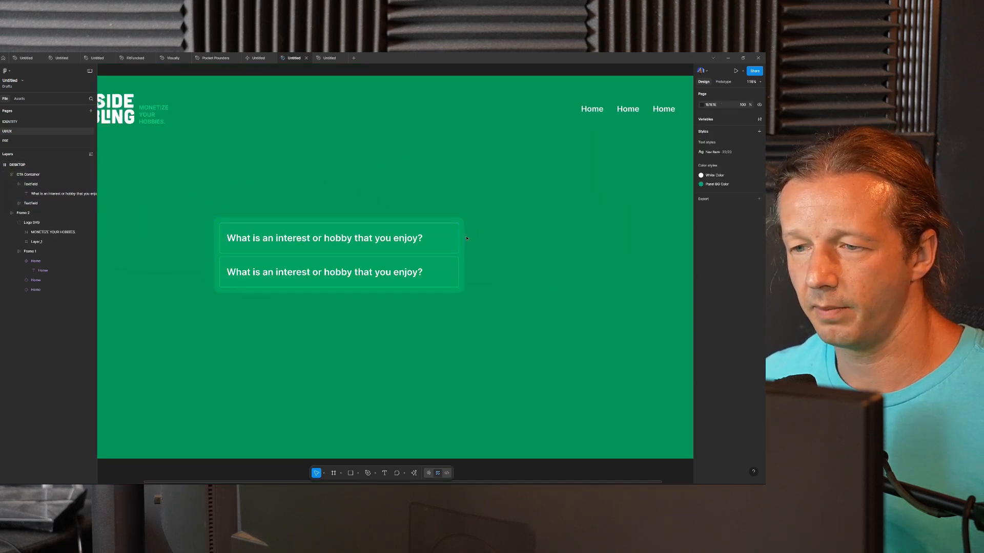
- Switch the CTA Container's auto layout to horizontal flow and widen the container to about 960 px
left_click(464, 239)
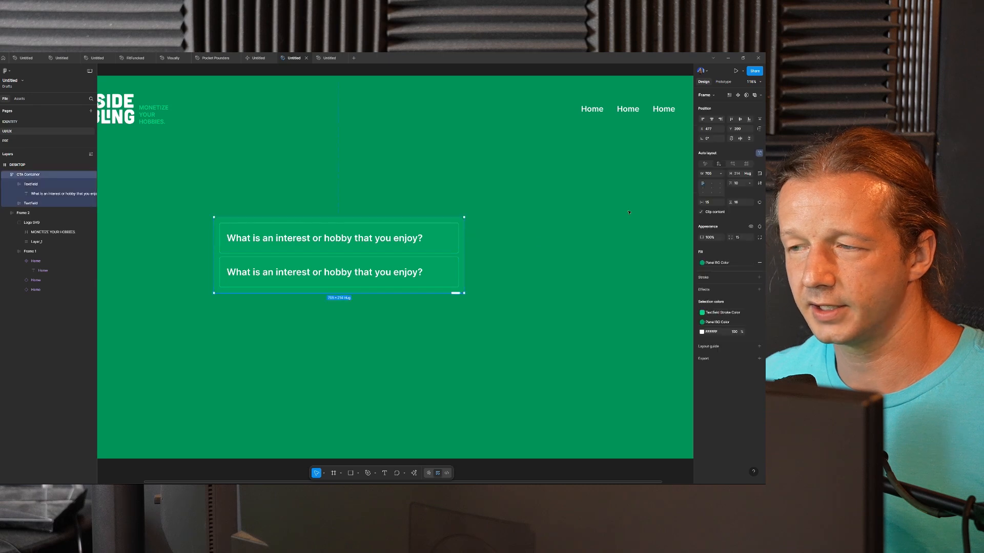
left_click(732, 165)
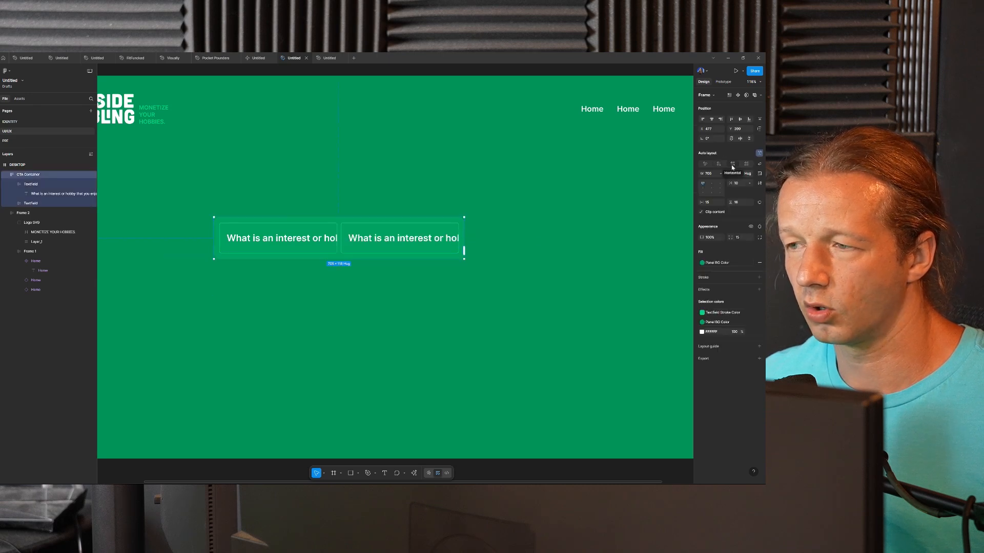
left_click_drag(463, 231, 553, 232)
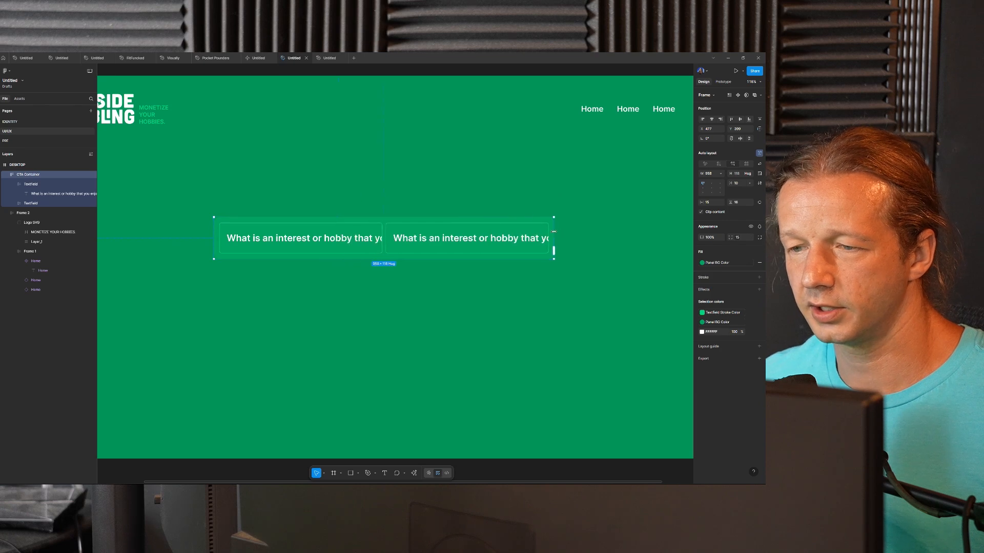
left_click(438, 197)
- Replace the text of the duplicated Textfield with "Show me the money"
scroll(380, 224, "up", 3)
left_click(415, 231)
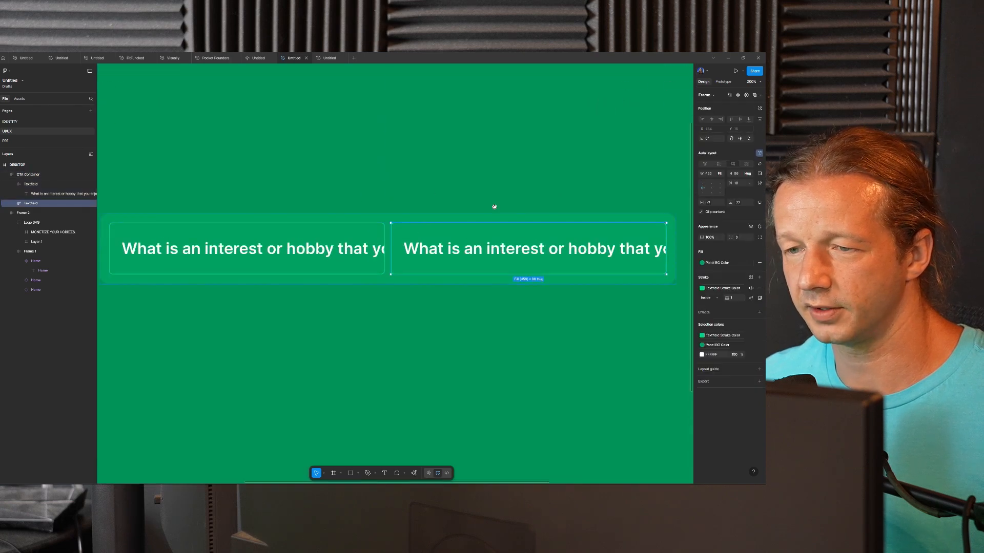
left_click_drag(476, 213, 397, 214)
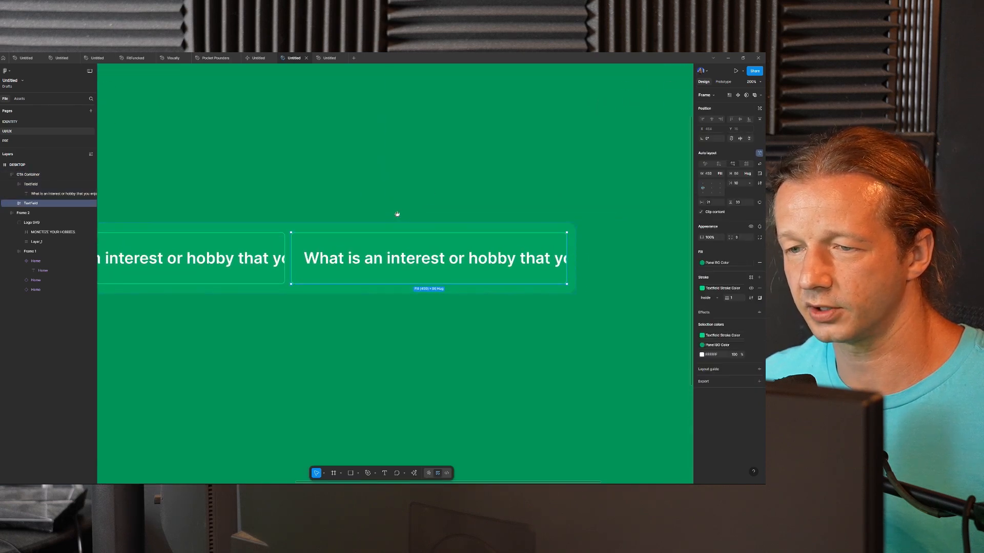
double_click(415, 259)
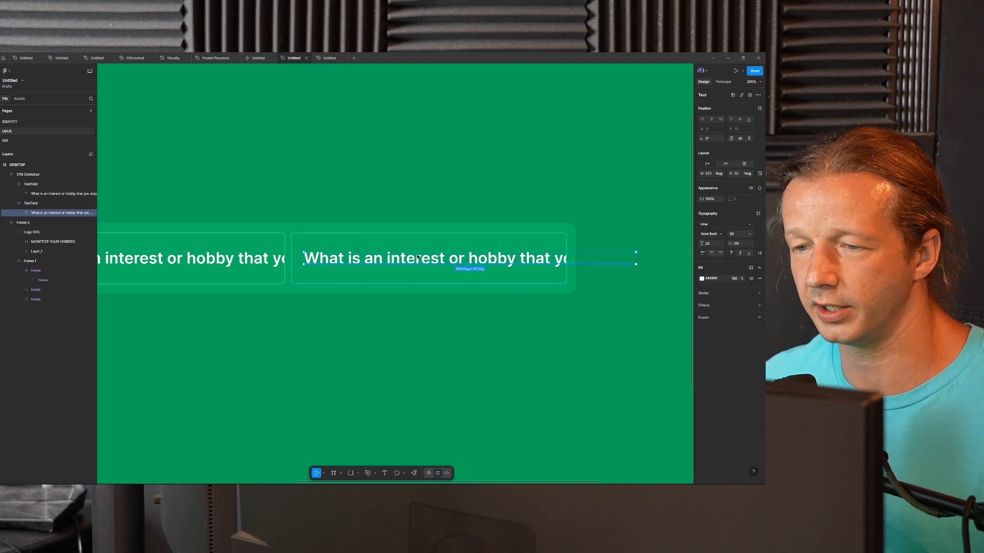
key("Return")
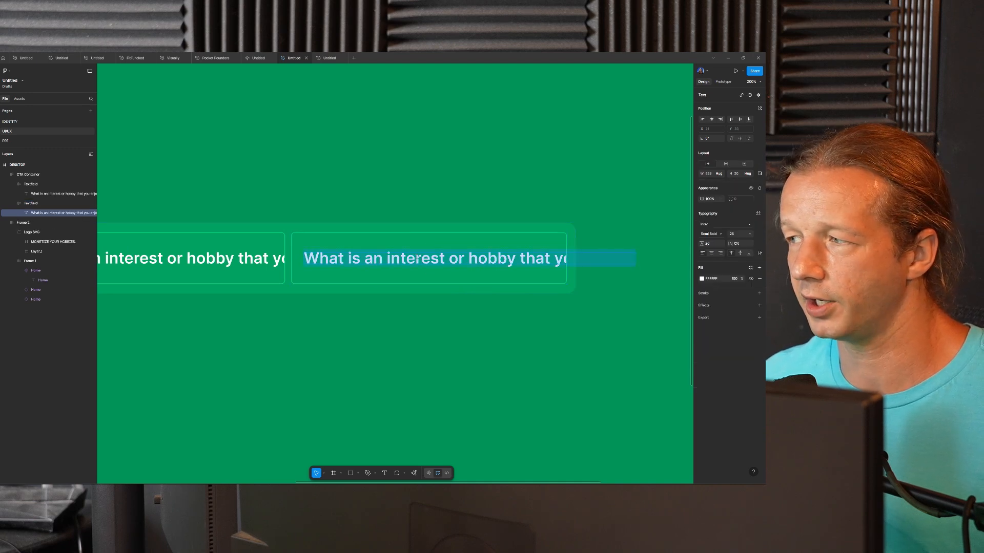
type("S")
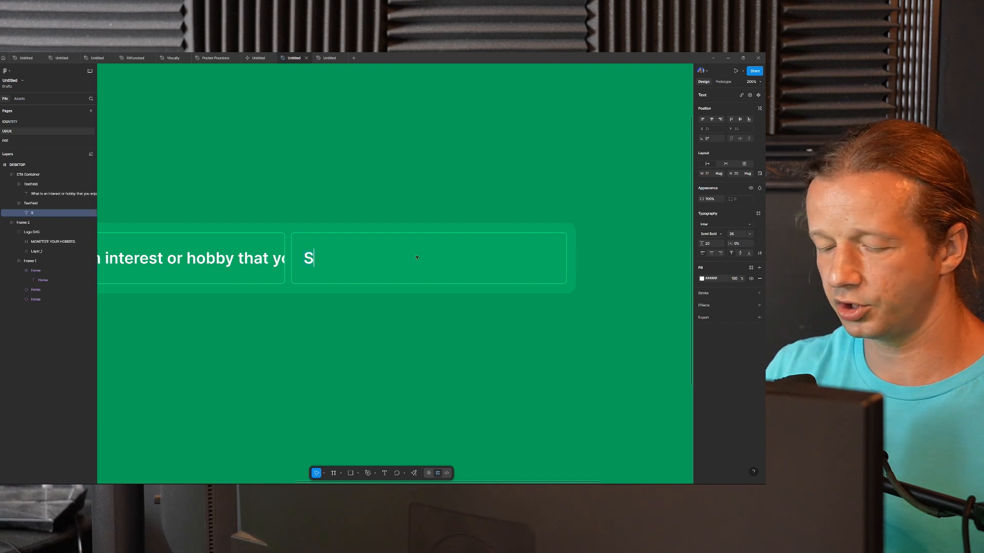
type("how e")
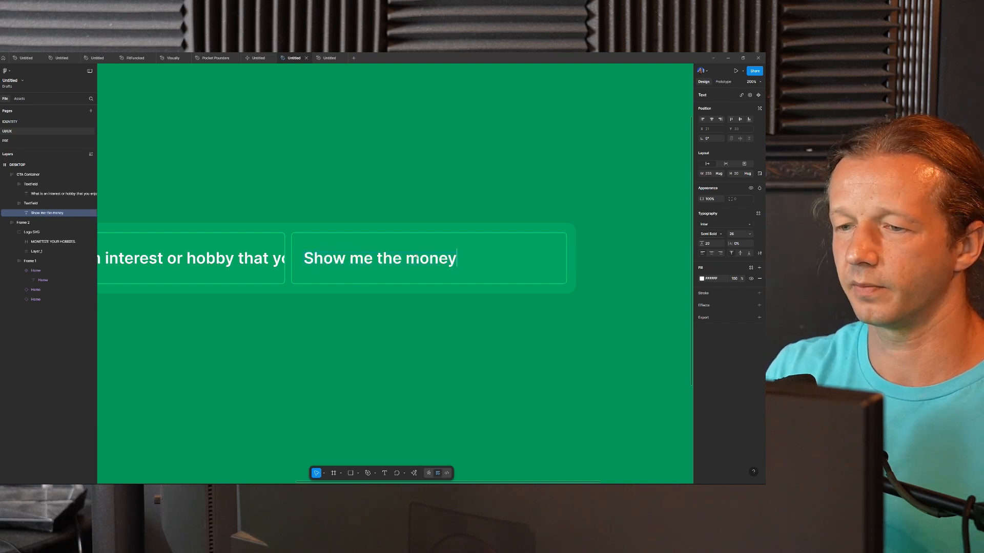
key("Escape")
key("Escape")
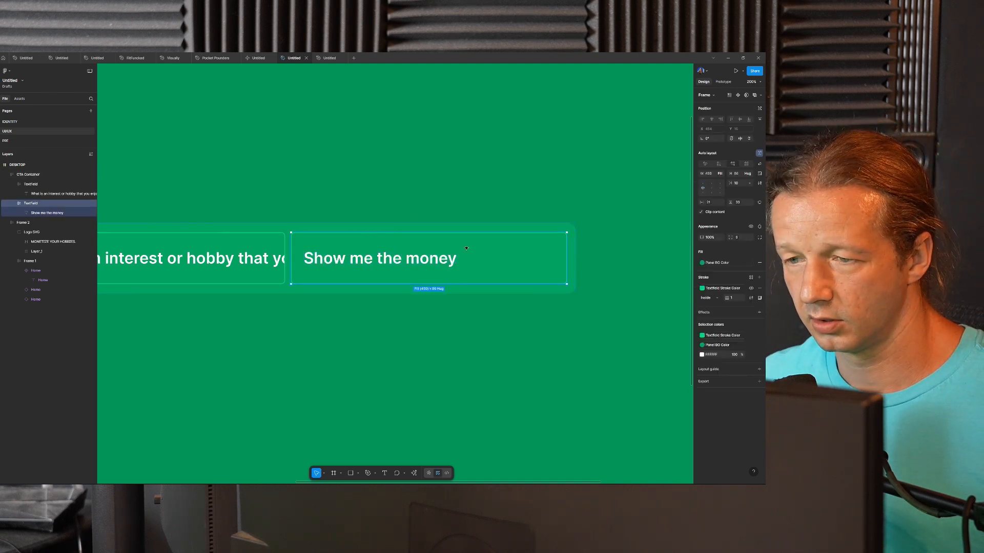
- Centre the content of the "Show me the money" frame and replace its Panel BG Color fill with the White Color style
left_click(711, 190)
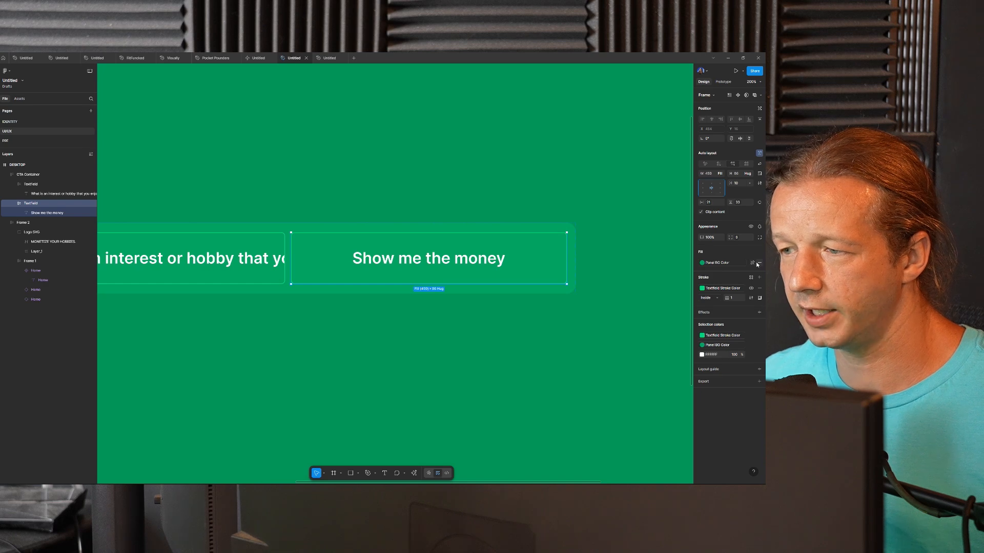
left_click(752, 262)
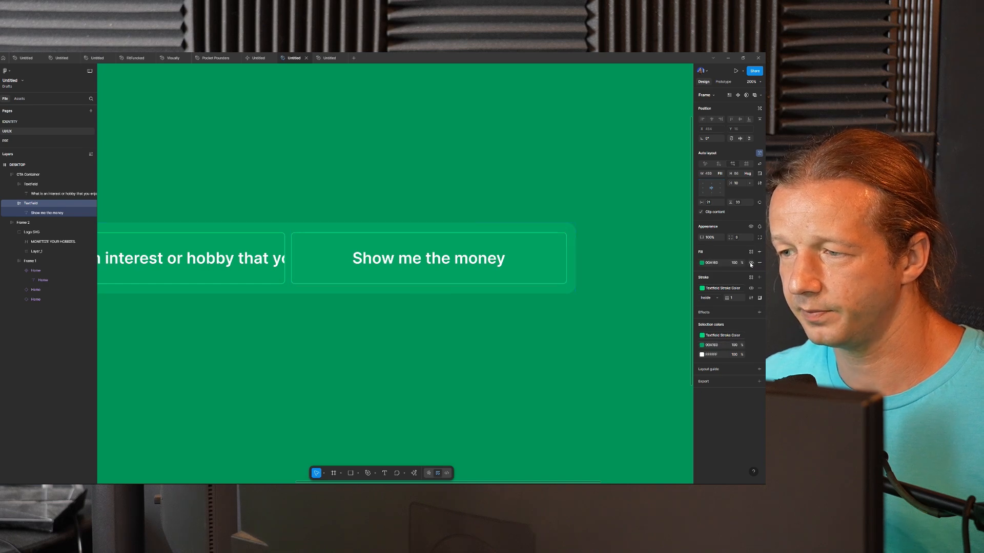
left_click(702, 263)
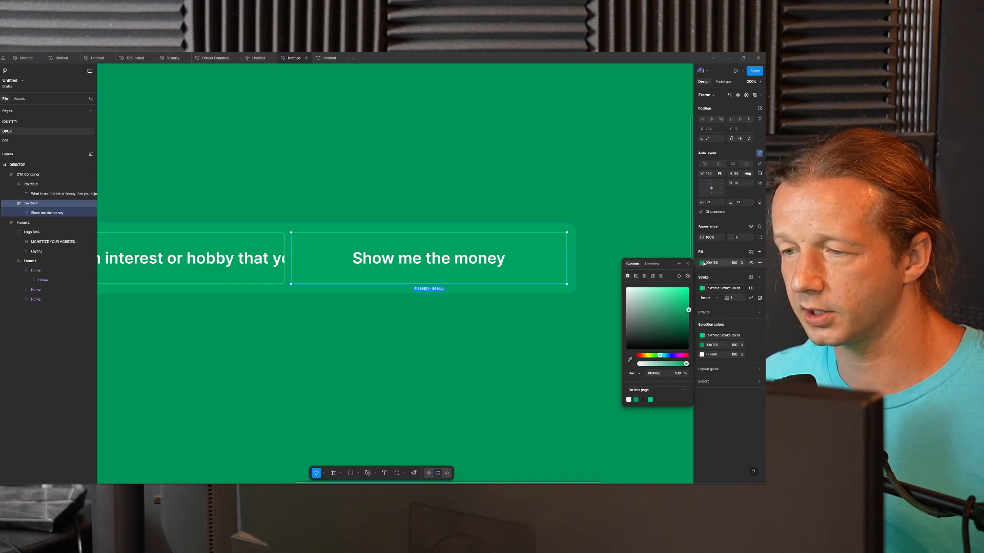
left_click(656, 264)
left_click(631, 325)
double_click(412, 262)
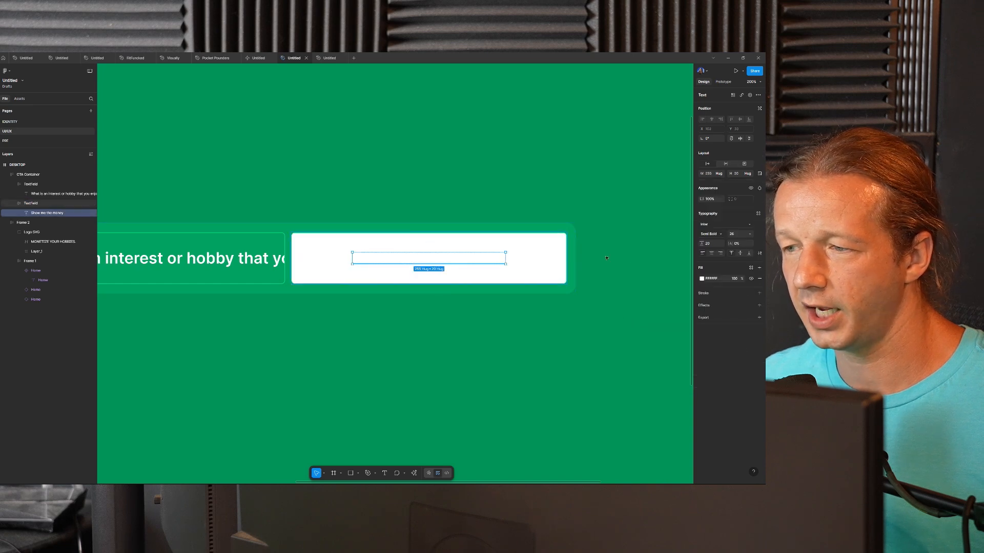
left_click(702, 279)
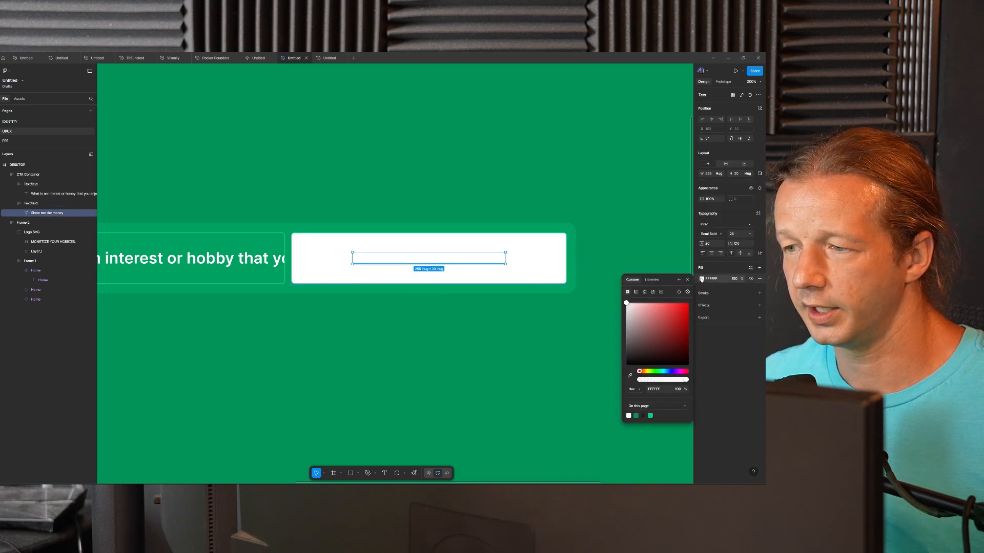
left_click(652, 280)
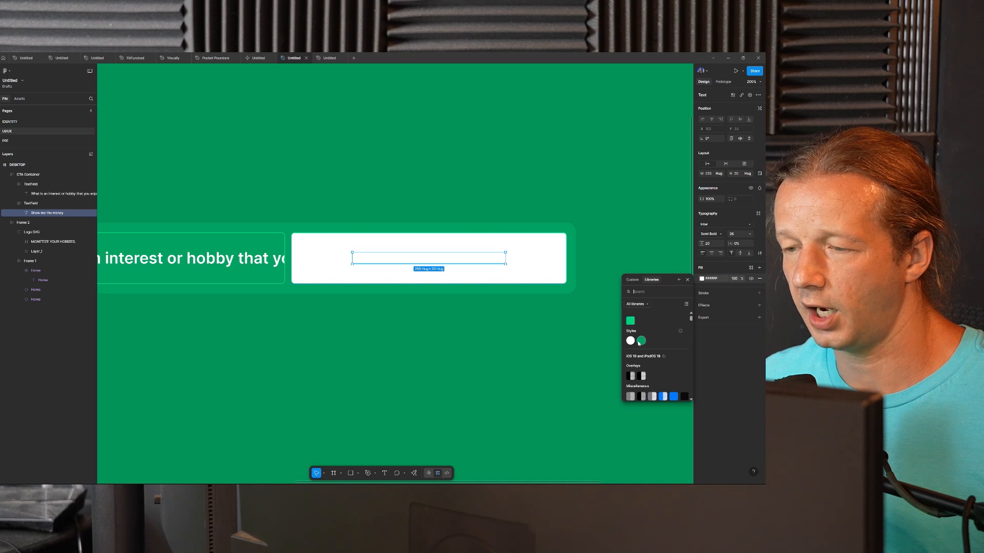
left_click(620, 319)
- Create a color variable named "Primary Color" with value 009358 from the DESKTOP frame's fill
scroll(402, 164, "down", 5)
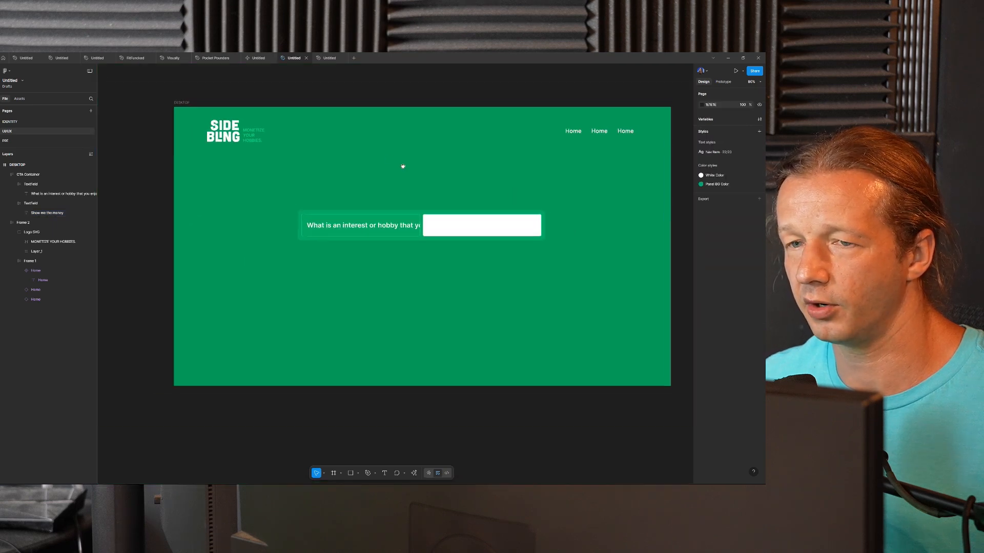
left_click(187, 108)
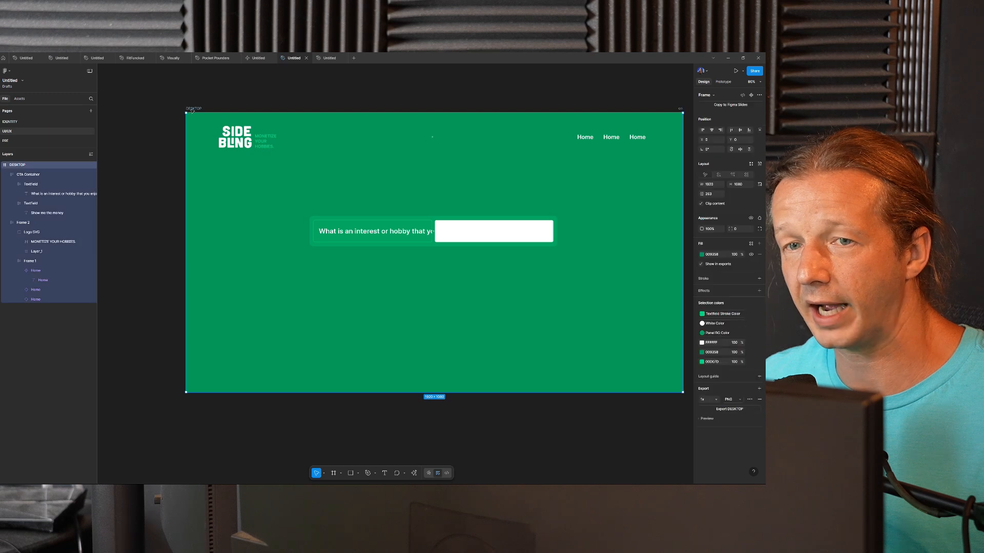
left_click(701, 255)
left_click(679, 256)
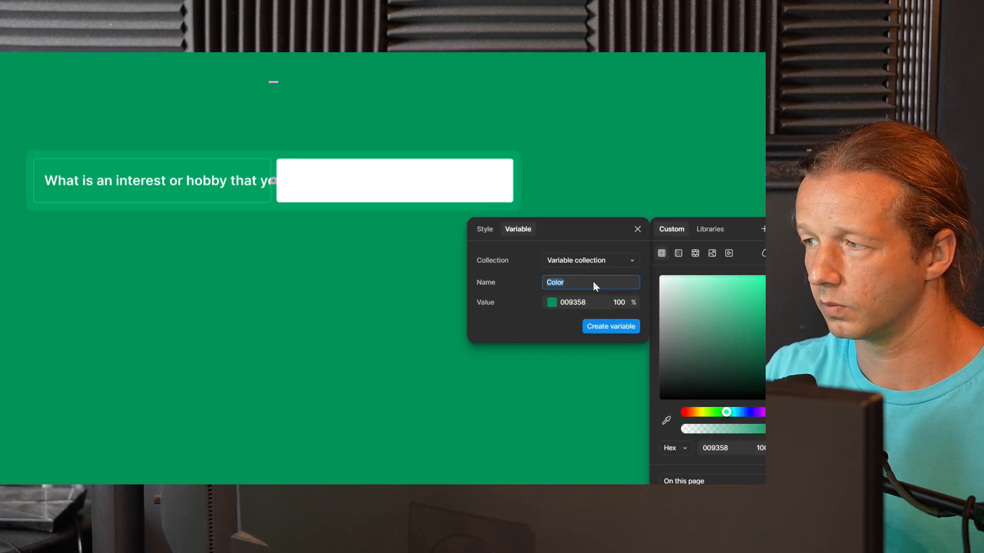
type("Primary Color")
key("Return")
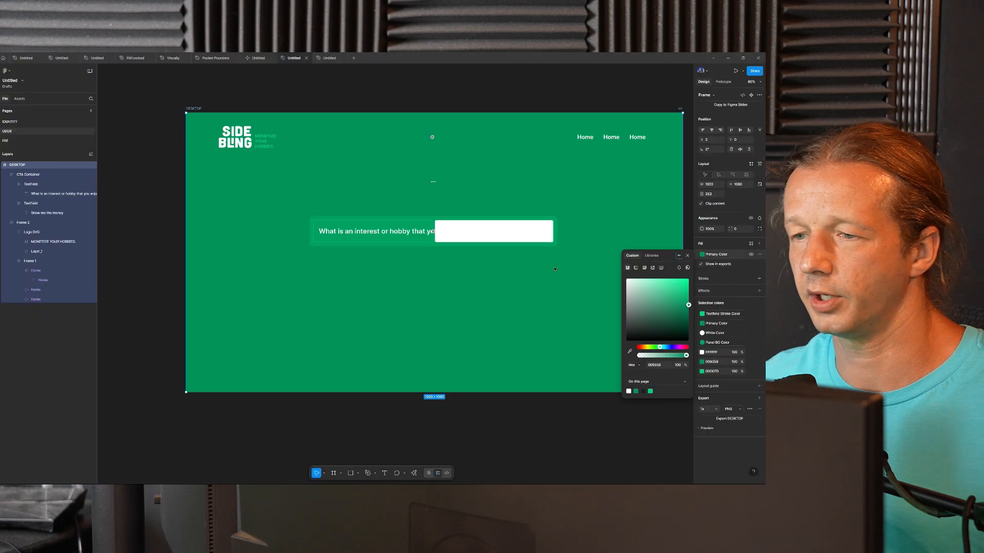
left_click(548, 267)
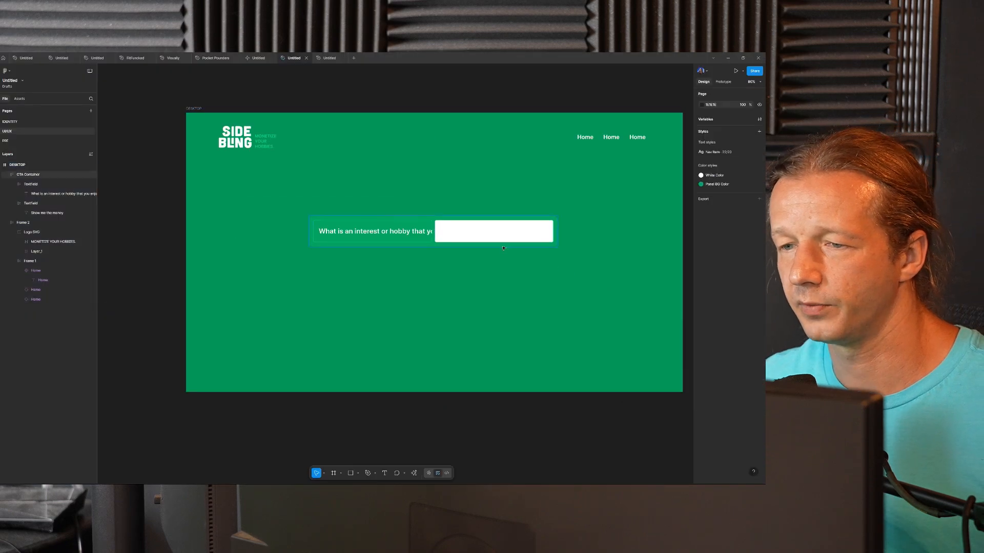
- Apply the Primary Color variable to the fill of the "Show me the money" text
scroll(519, 238, "up", 1)
double_click(492, 231)
double_click(493, 231)
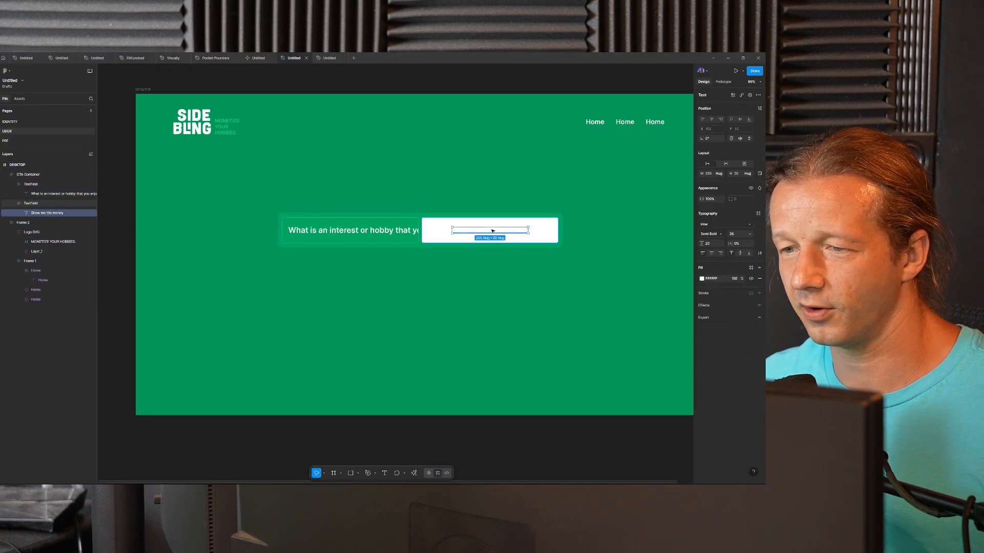
scroll(550, 236, "up", 2)
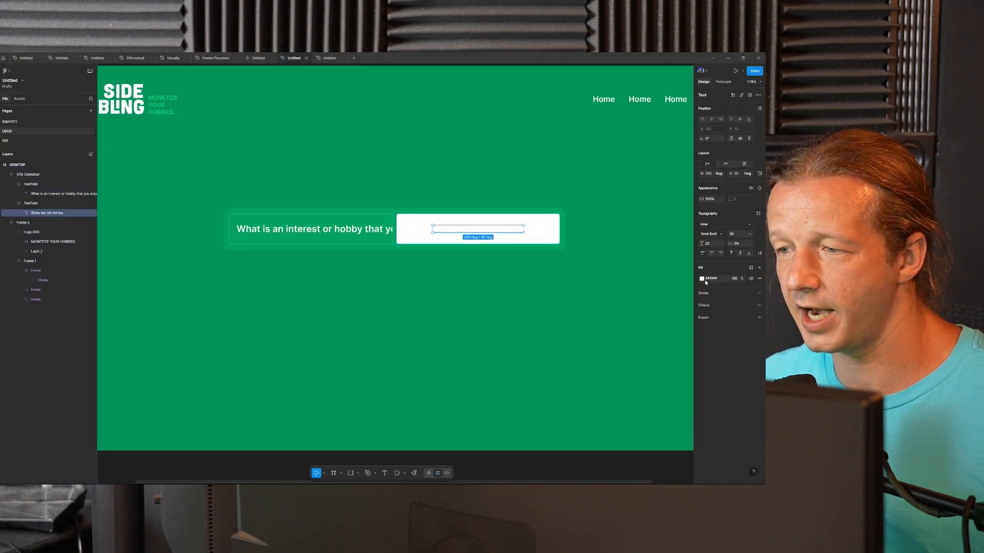
left_click(702, 279)
left_click(651, 279)
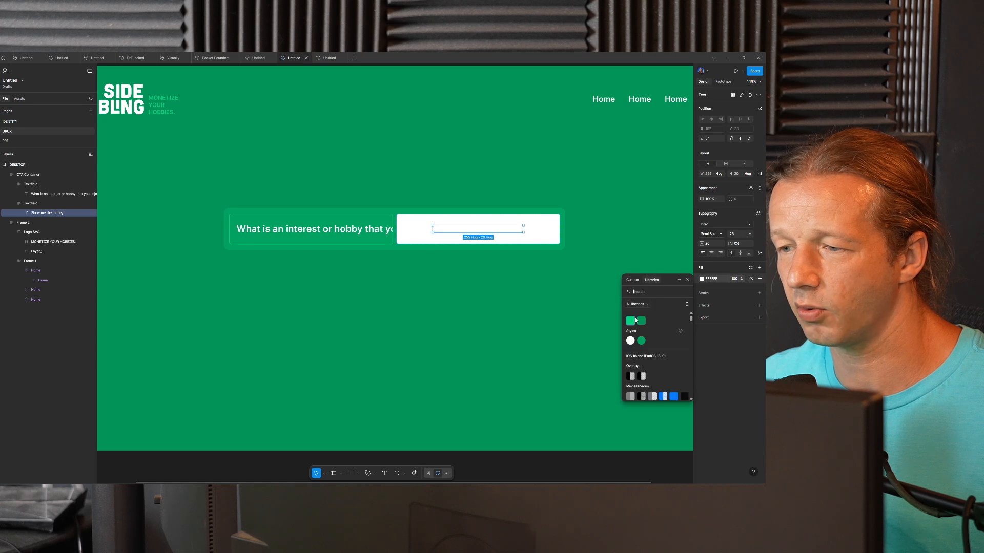
left_click(640, 322)
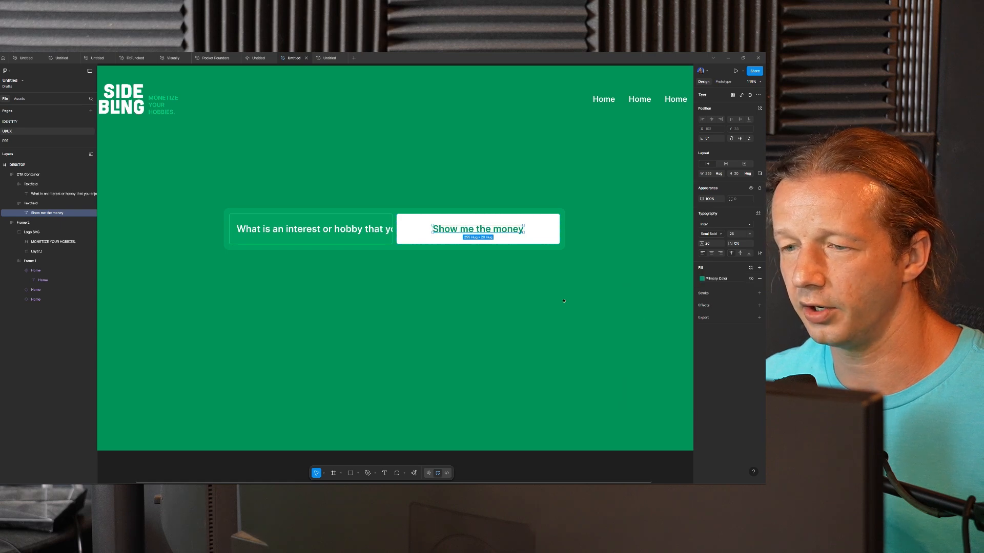
- Set the "Show me the money" text to font size 18 and Bold weight
key("Escape")
left_click(432, 229)
left_click(463, 231)
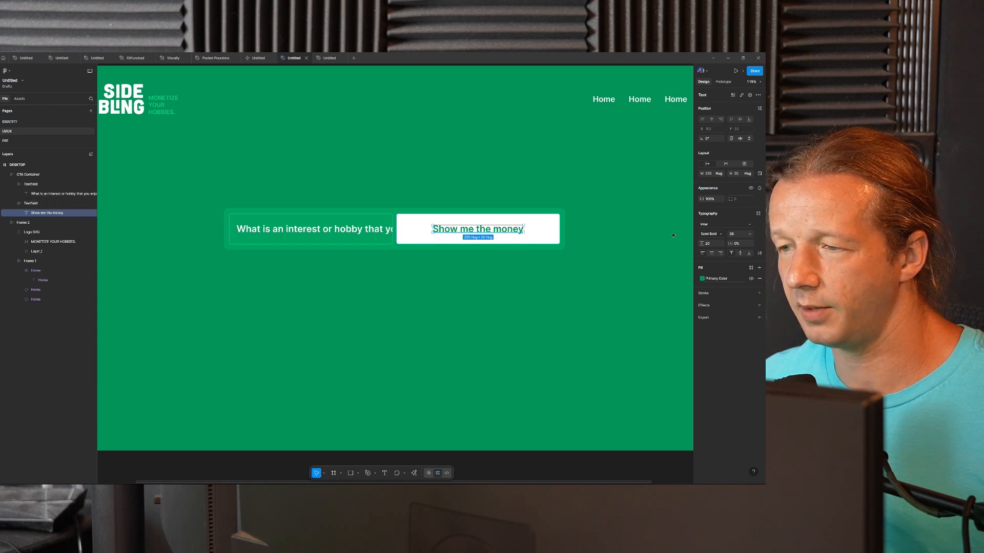
left_click(737, 234)
key("Down")
key("Down")
key("Down")
key("Down")
key("Down")
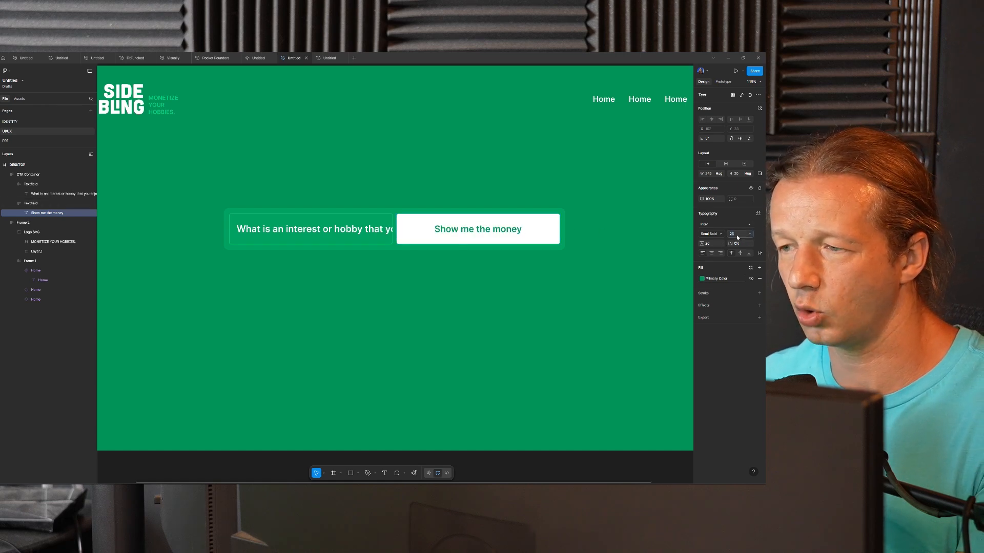
key("Down")
key("Down")
key("Down")
key("Down")
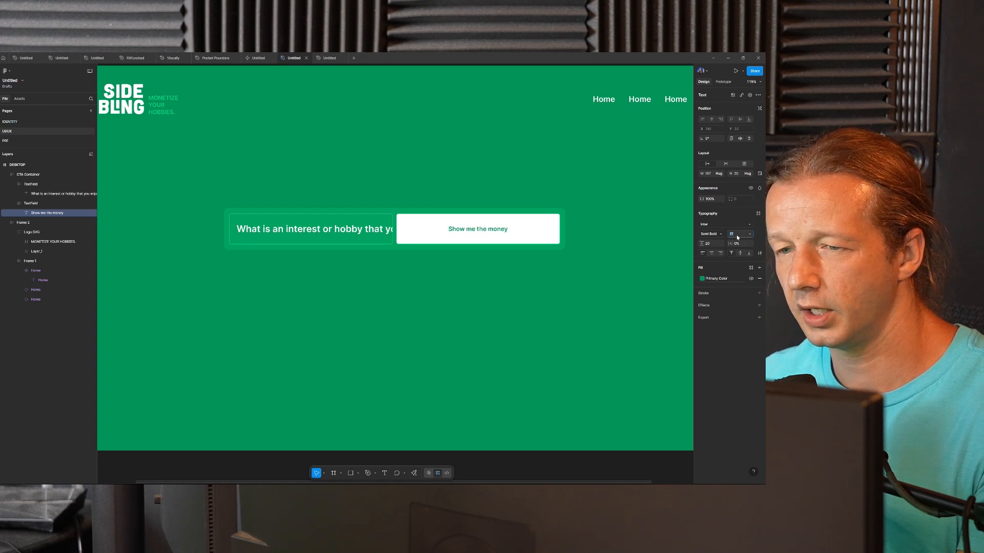
key("Up")
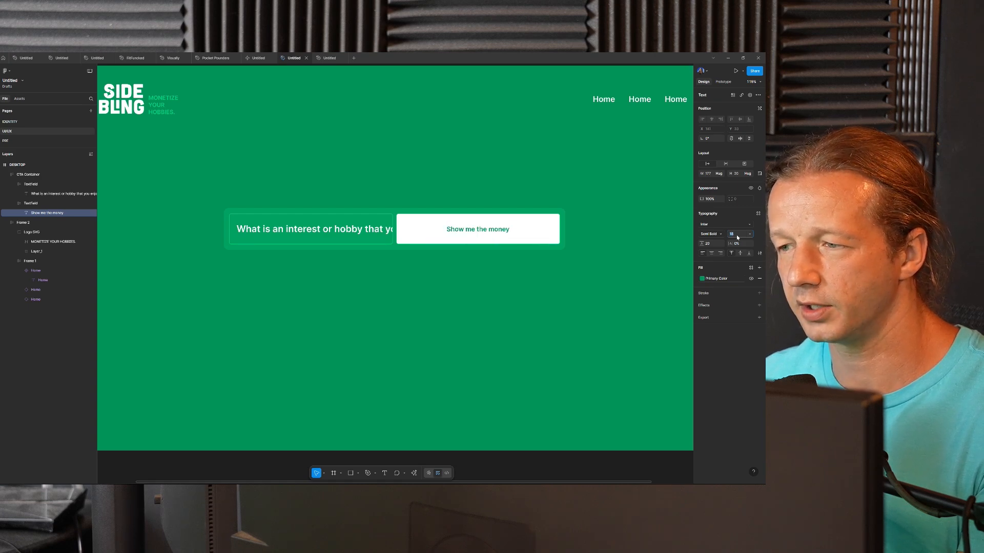
left_click(712, 233)
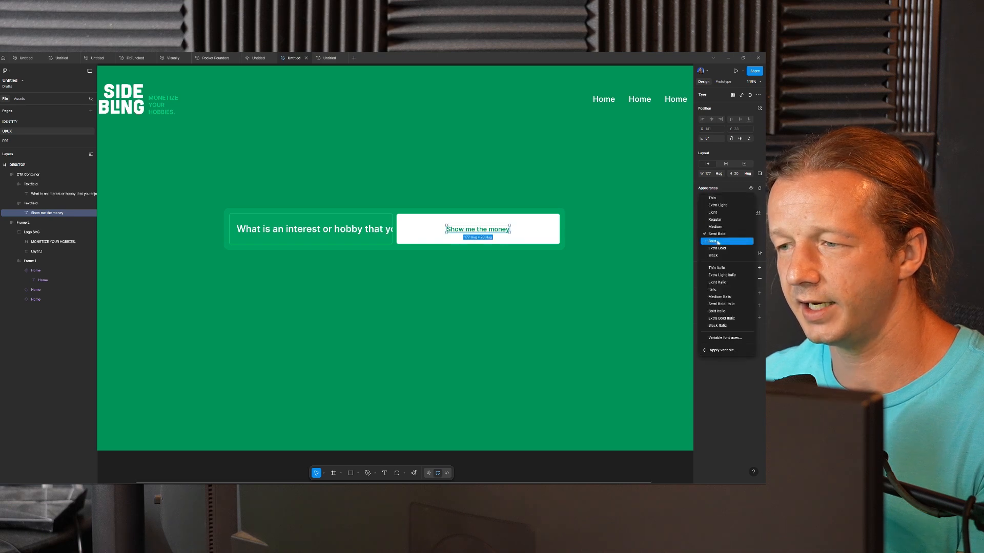
left_click(718, 242)
- Create a text style named "CTA Type" from the "Show me the money" text
left_click(758, 213)
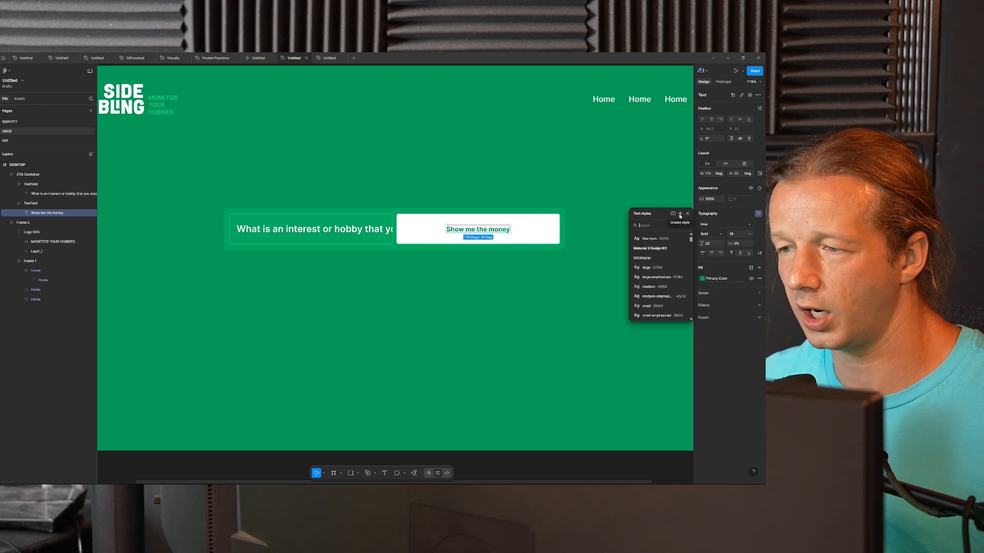
left_click(679, 215)
type("CTA Type")
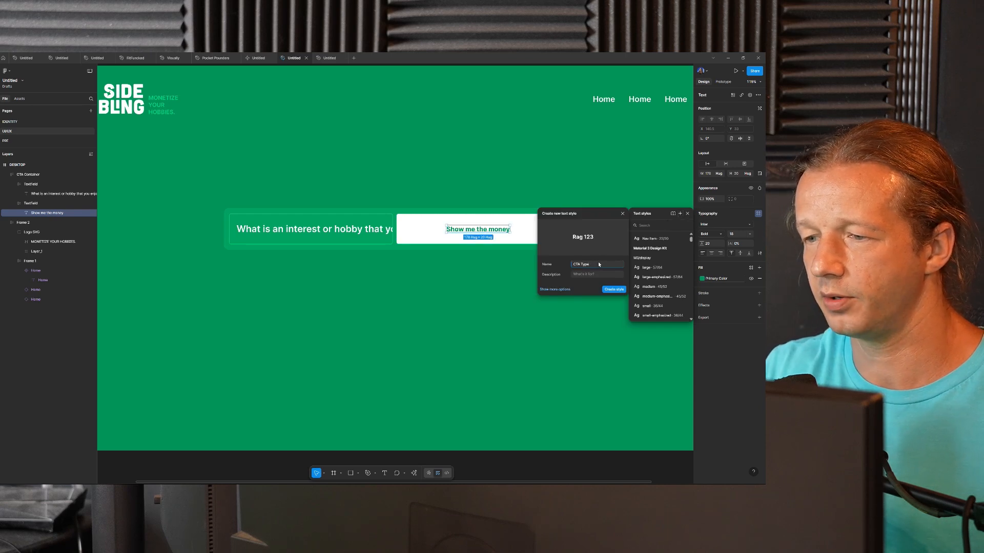
key("Return")
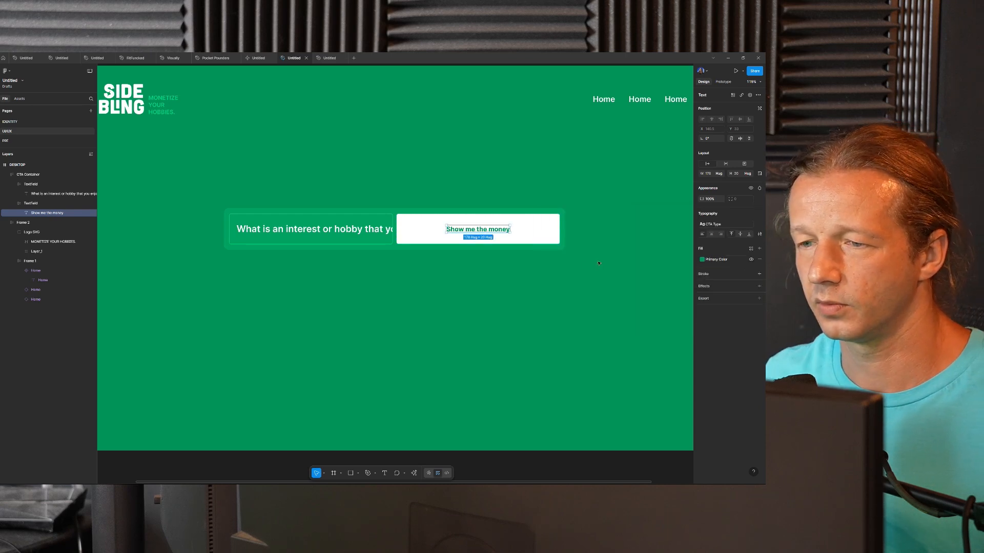
- Narrow the white "Show me the money" frame from its inner edge to about 256 px wide
left_click(434, 234)
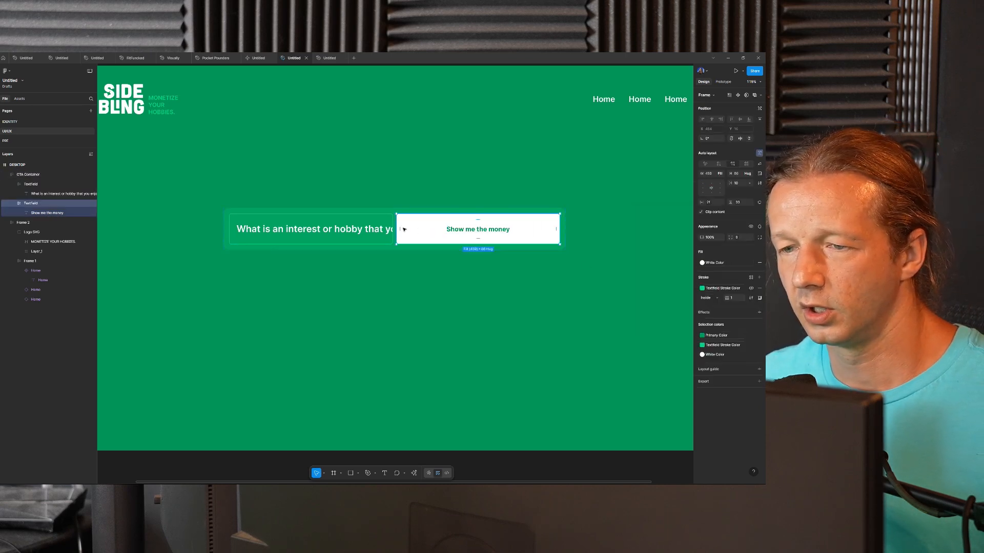
left_click_drag(398, 229, 468, 229)
left_click(515, 195)
scroll(517, 193, "down", 2)
left_click_drag(517, 192, 455, 197)
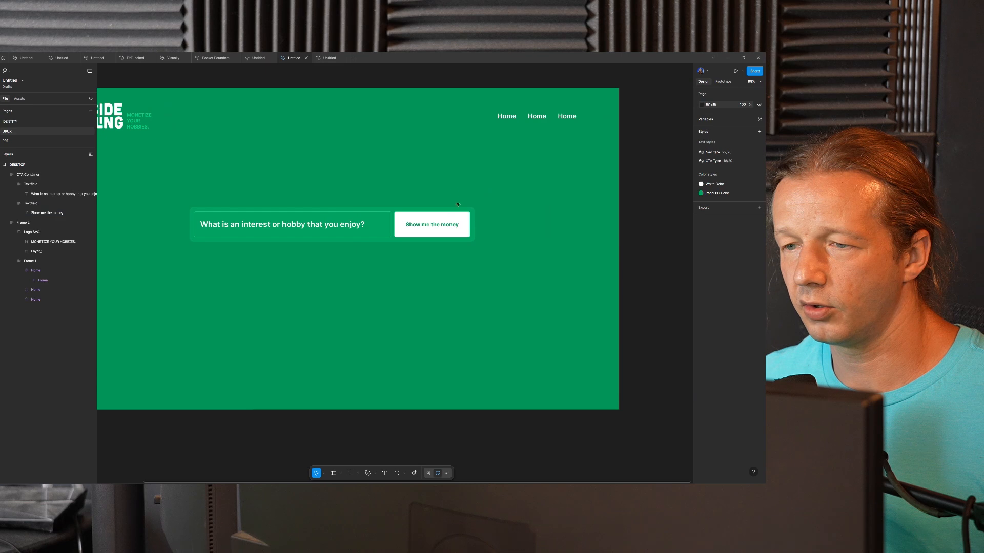
- Remove the Textfield Stroke Color stroke from the "Show me the money" button frame
left_click(432, 225)
double_click(432, 226)
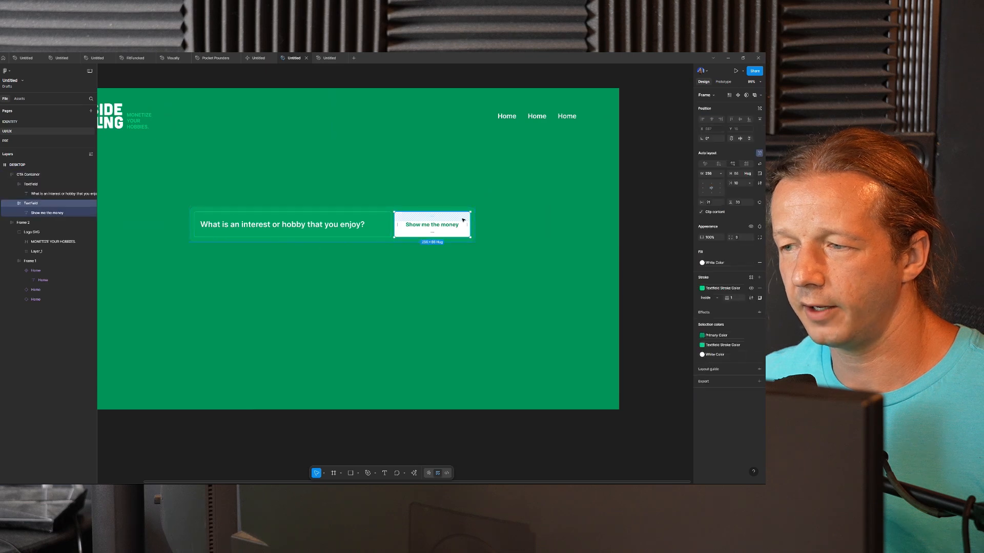
left_click(759, 288)
scroll(416, 221, "up", 5)
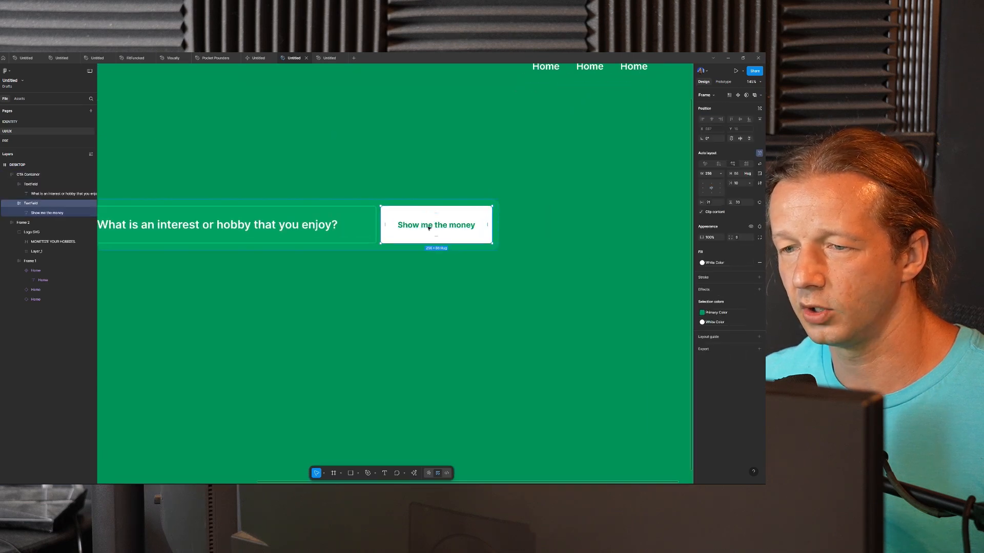
double_click(428, 228)
left_click(448, 215)
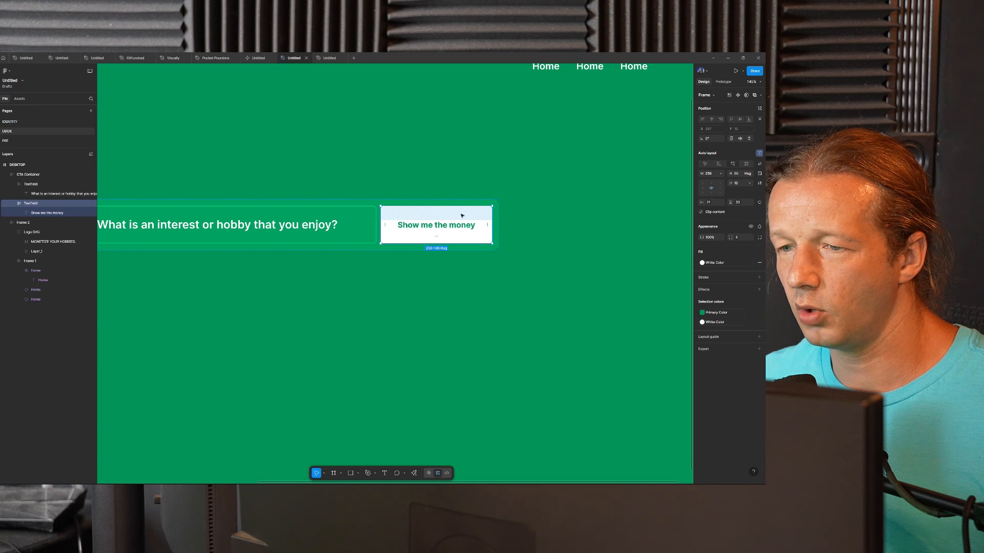
scroll(462, 216, "down", 5)
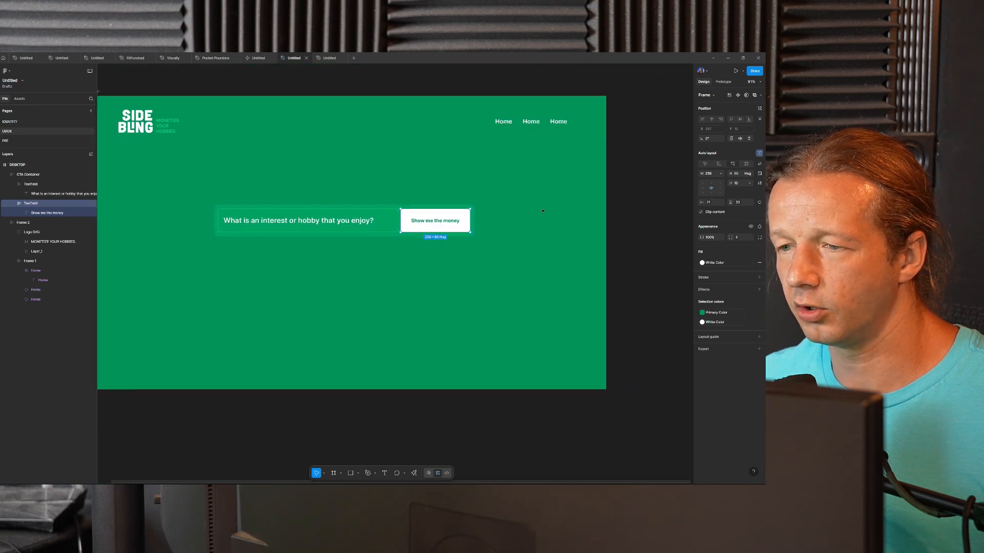
- Import the money-dollar-circle-fill icon with the Iconify plugin, placing it below the CTA container, and close the plugin
left_click(547, 210)
right_click(621, 207)
mouse_move(629, 261)
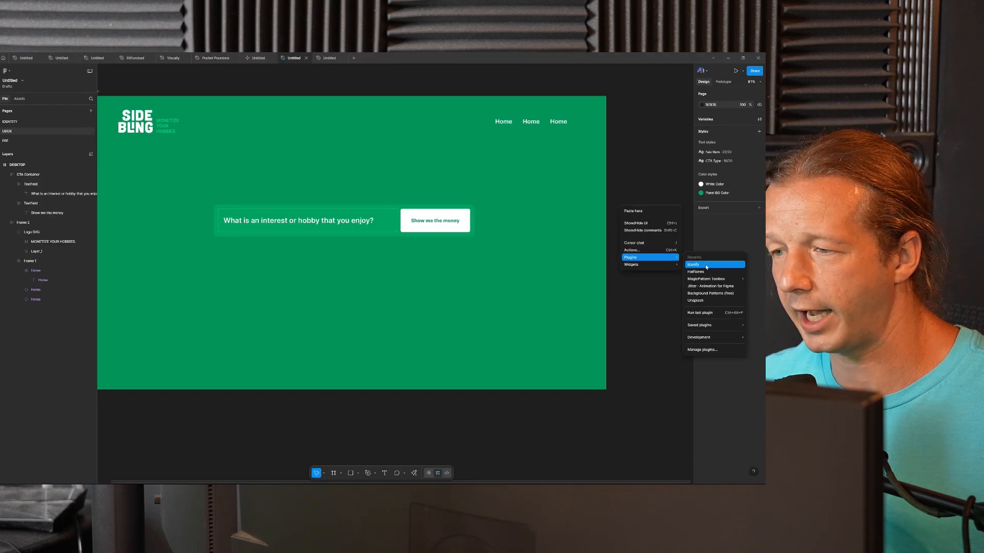
left_click(705, 264)
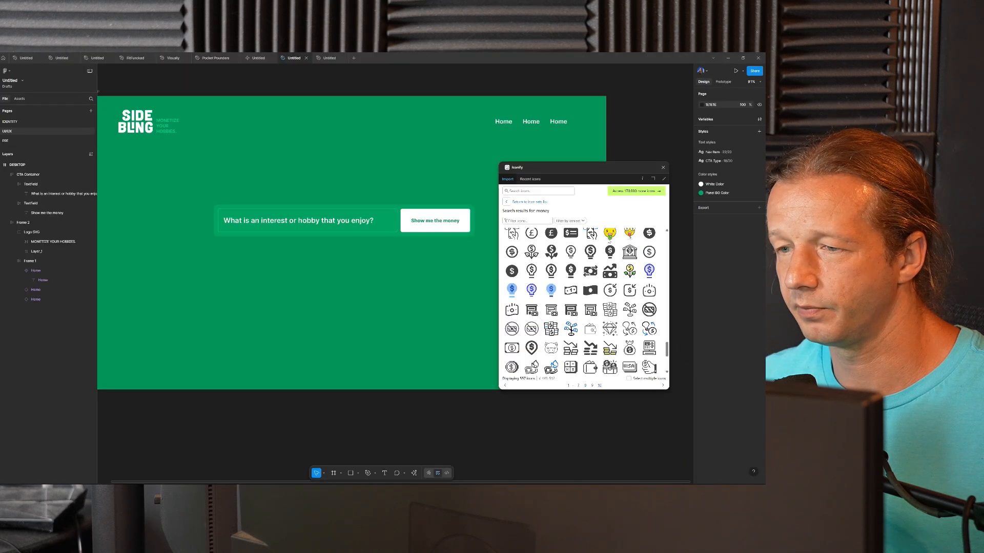
left_click_drag(447, 264, 425, 271)
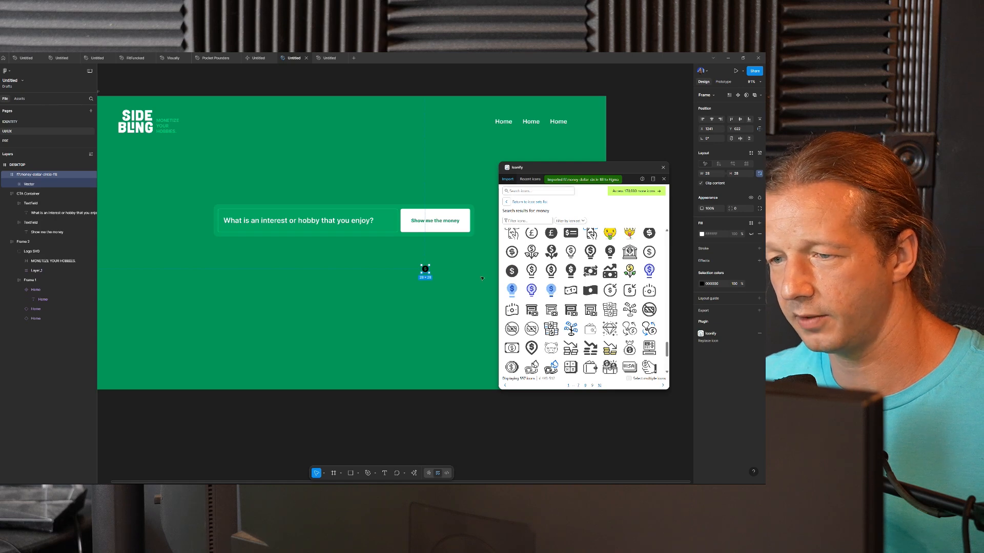
scroll(523, 277, "up", 2)
scroll(522, 276, "down", 2)
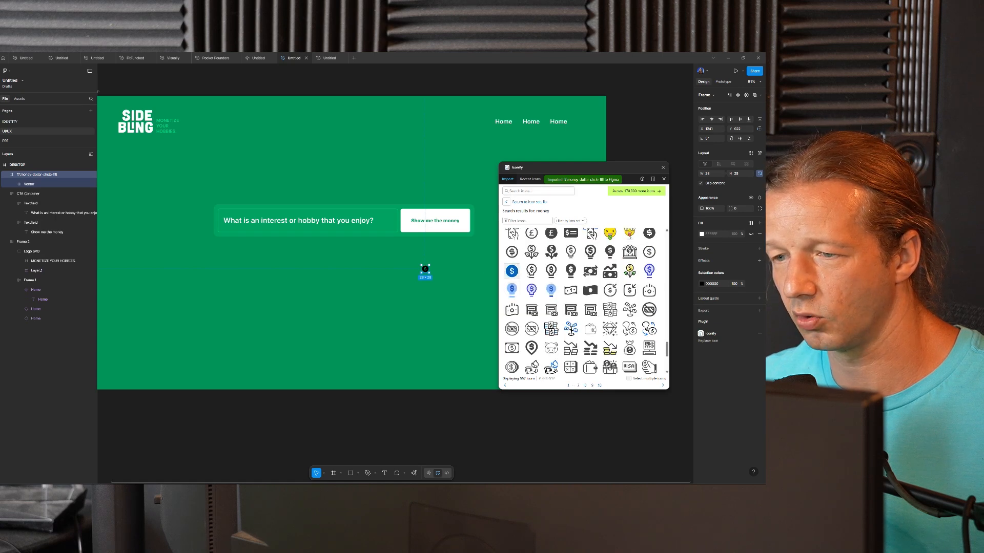
left_click(663, 169)
- Move the dollar icon before the text in the "Show me the money" button and recolour it with Primary Color
left_click_drag(425, 269, 410, 224)
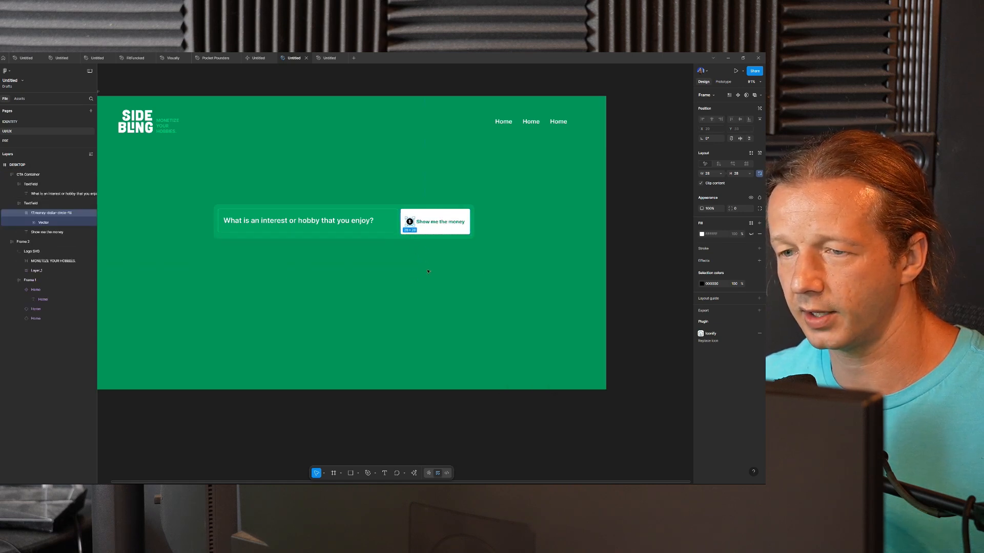
left_click(702, 285)
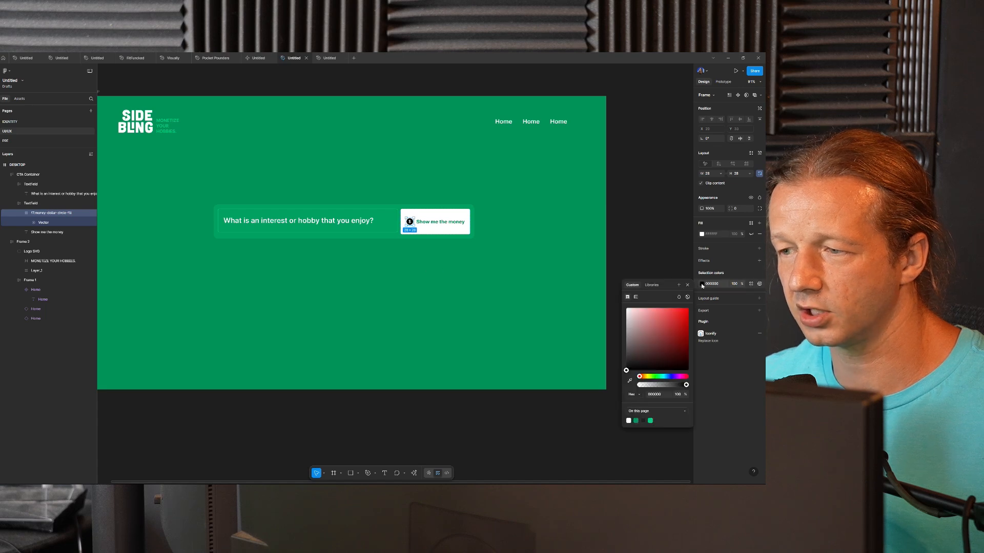
left_click(652, 285)
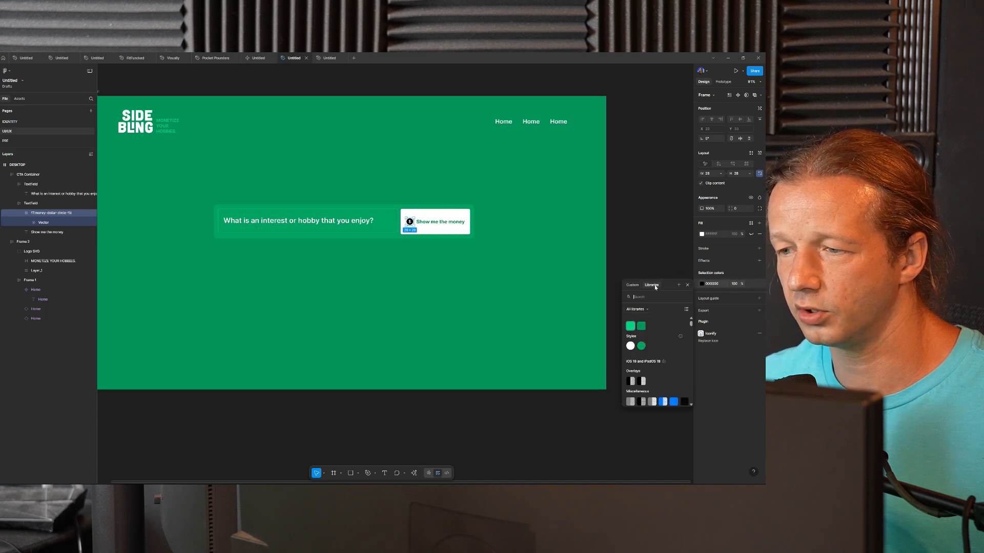
left_click(601, 308)
- Widen the CTA container to about 1092 px and centre its contents in the auto layout
left_click(442, 215)
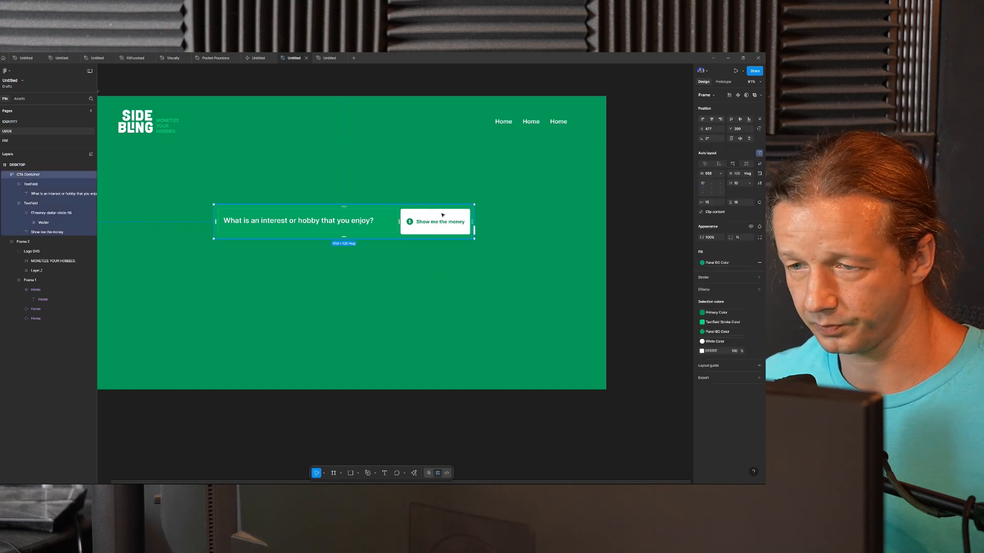
left_click_drag(475, 218, 511, 215)
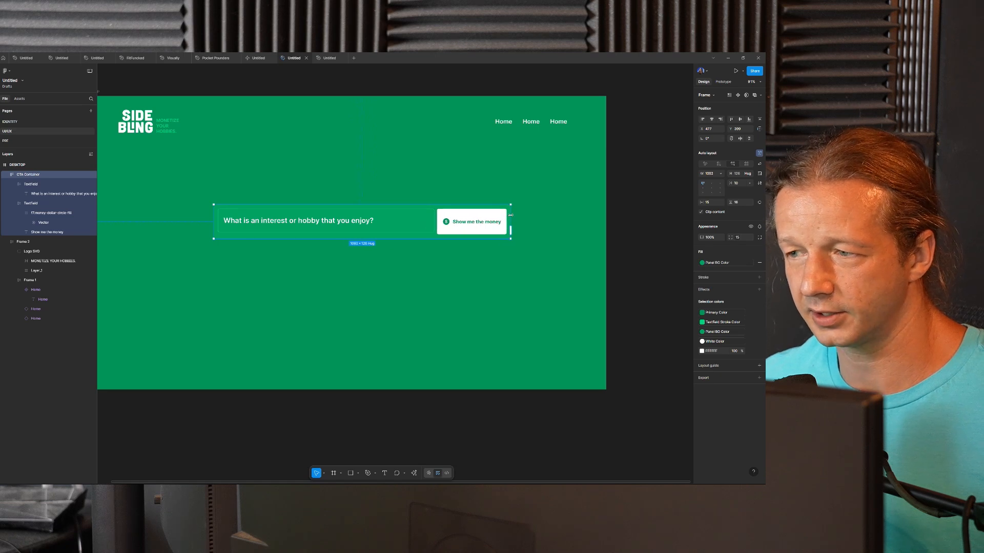
scroll(395, 231, "up", 5)
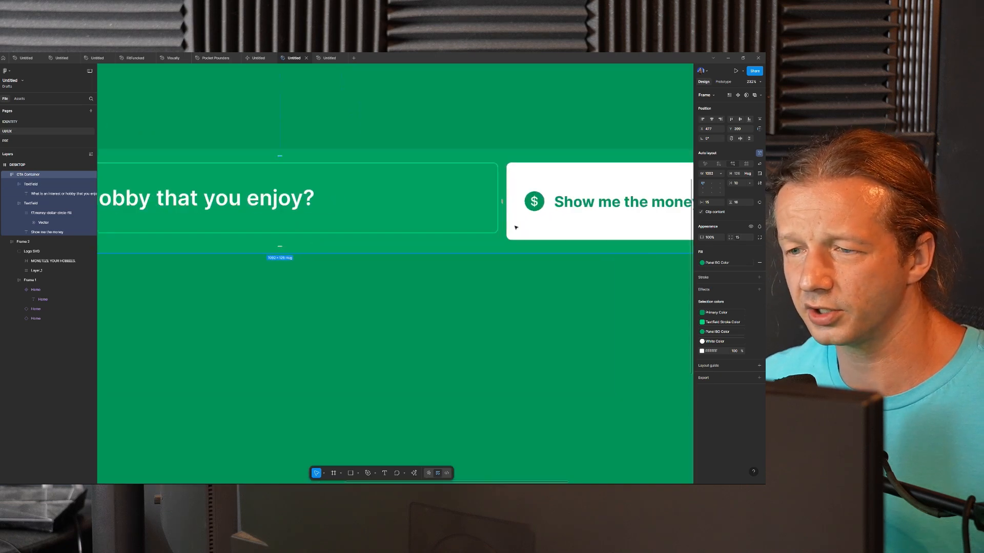
scroll(460, 233, "down", 3)
scroll(461, 233, "down", 1)
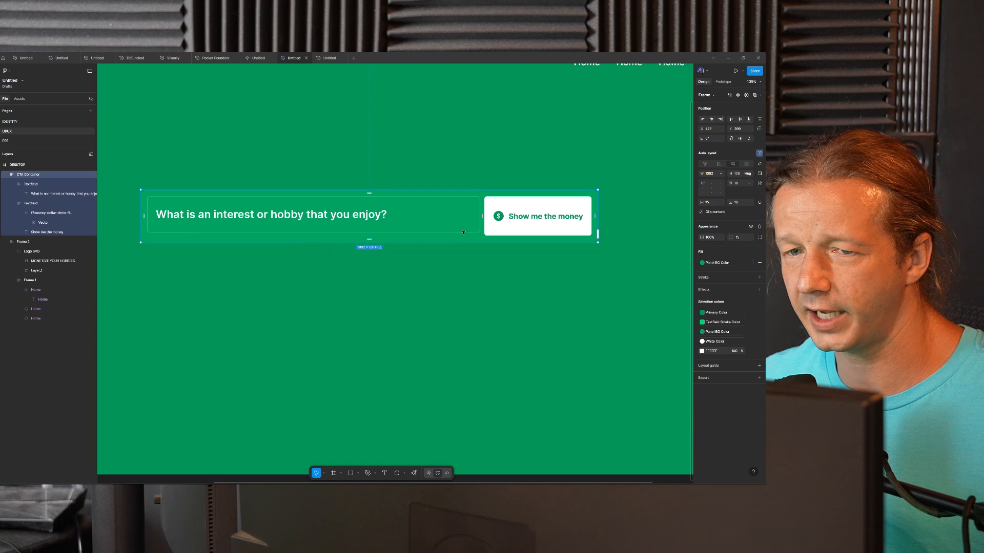
left_click(710, 190)
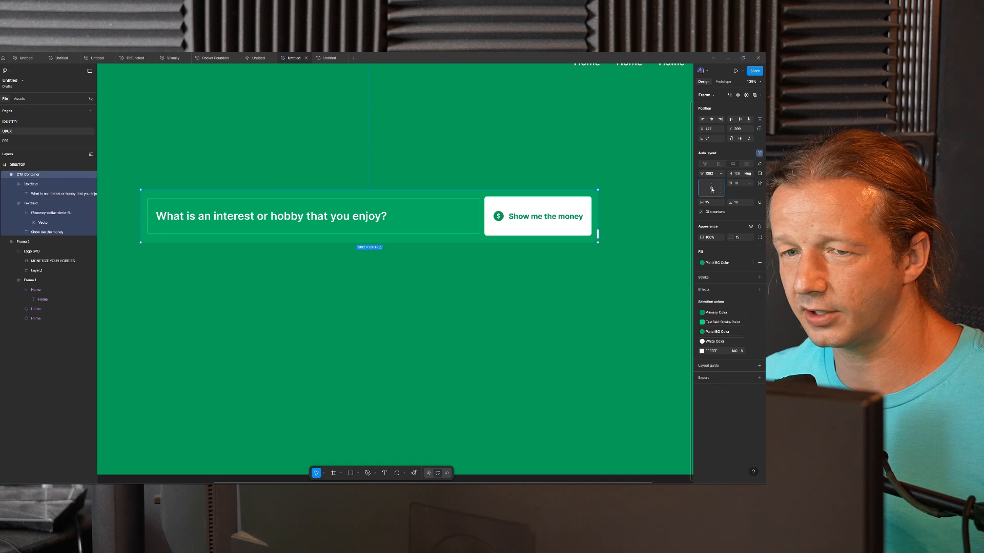
- Increase the hobby text field's height to 94 px to match the "Show me the money" button
scroll(466, 201, "up", 5)
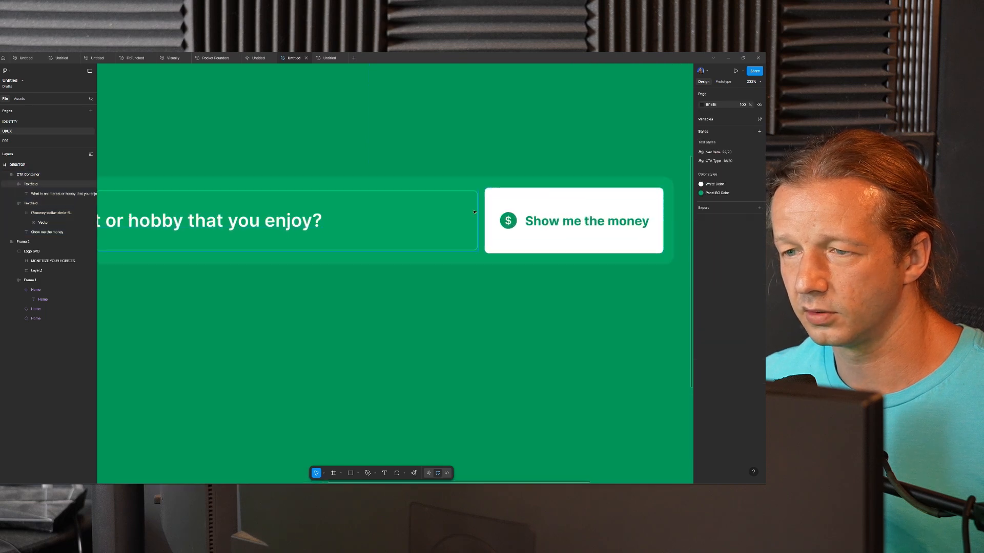
left_click(466, 201)
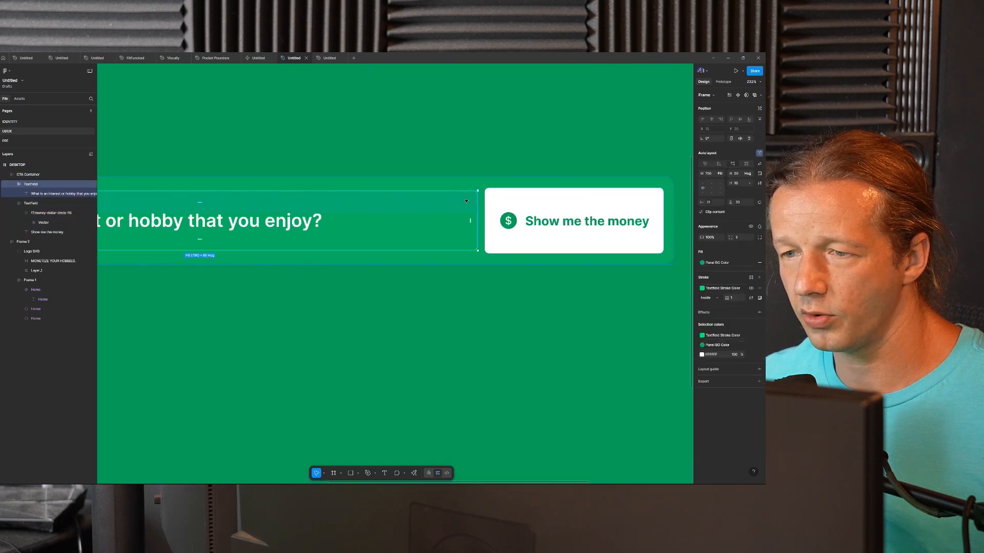
left_click(507, 192)
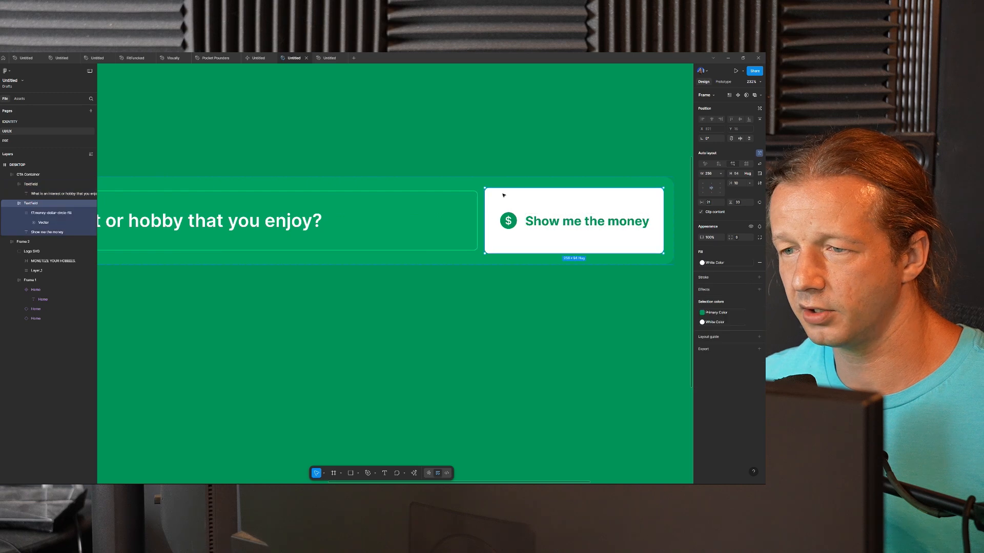
left_click(425, 198)
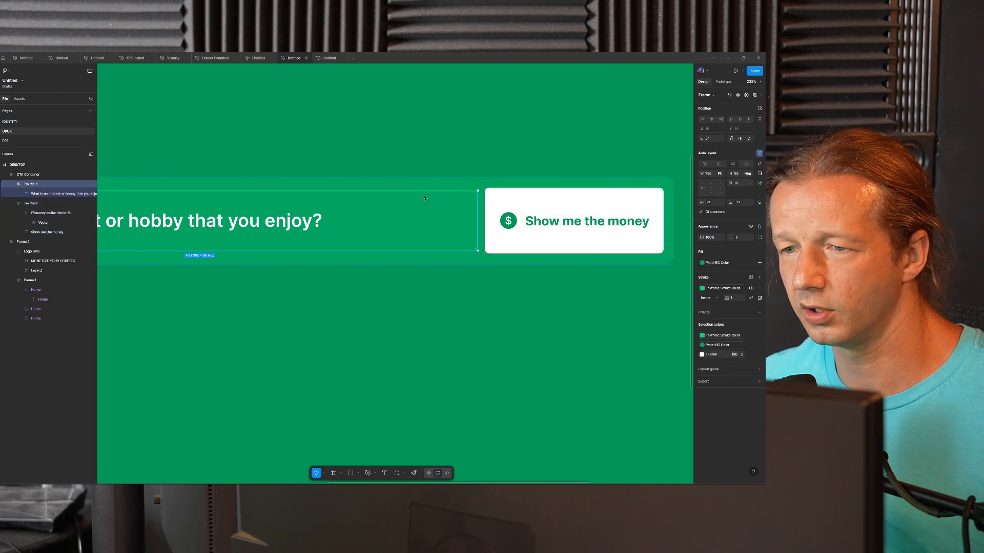
left_click(507, 223)
left_click(435, 224)
left_click(509, 220)
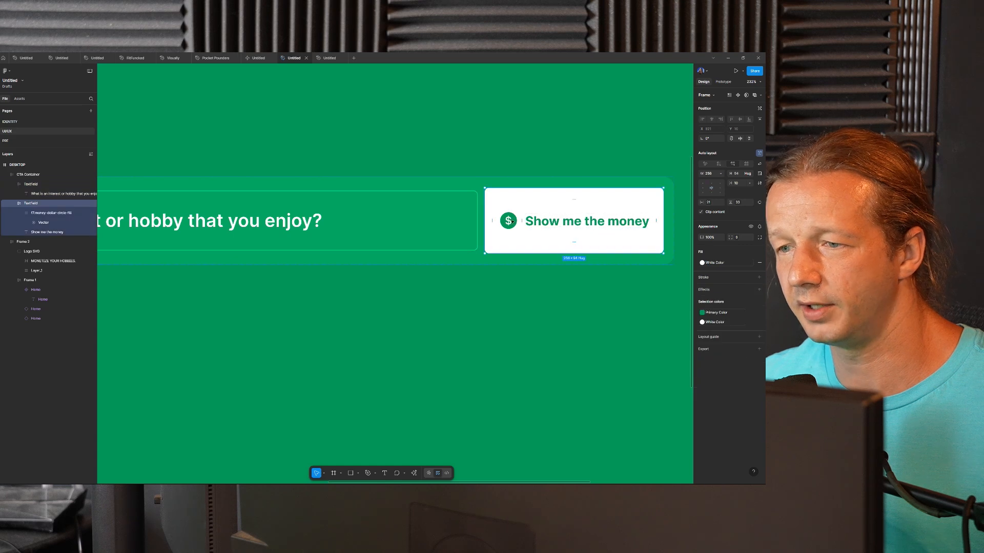
left_click(512, 220)
left_click(466, 200)
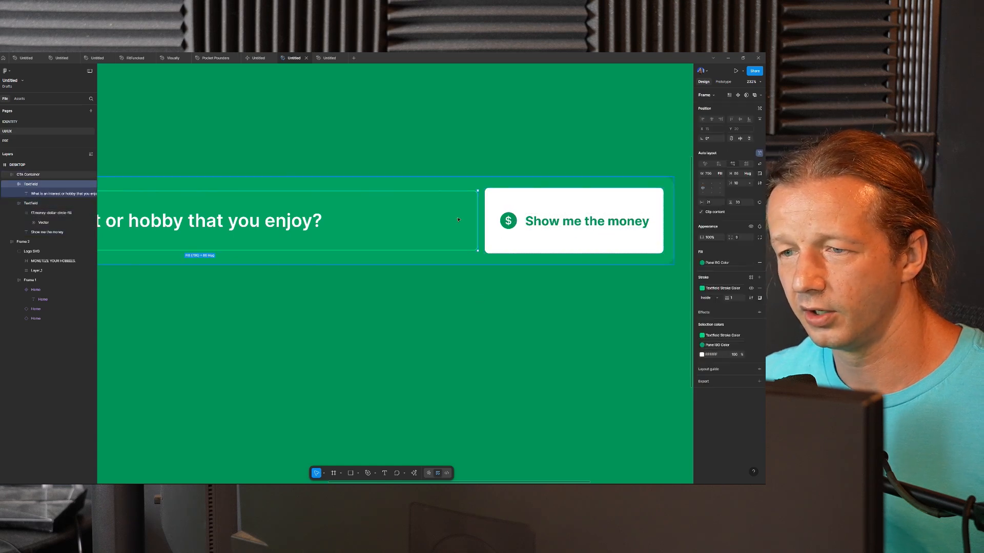
left_click_drag(463, 191, 466, 189)
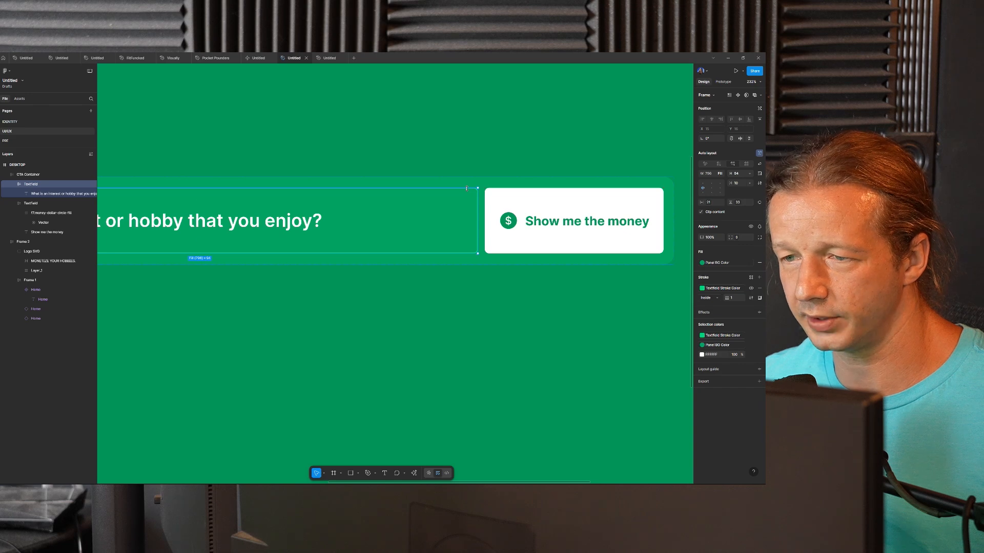
left_click(445, 166)
- Narrow the CTA container to about 975 px wide
scroll(445, 166, "down", 5)
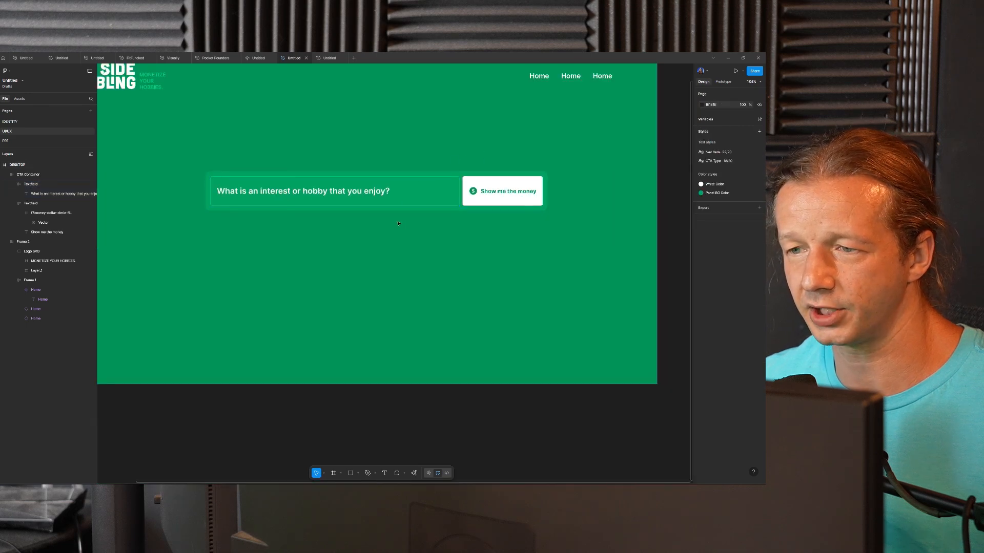
scroll(401, 224, "up", 1)
scroll(400, 224, "right", 1)
left_click(518, 204)
left_click_drag(525, 202, 488, 205)
scroll(489, 205, "down", 3)
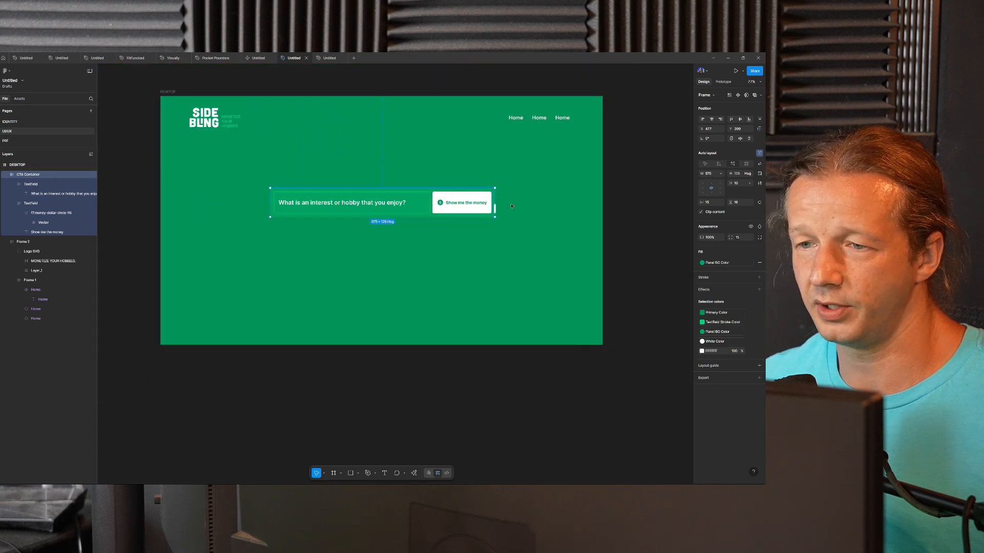
- Centre the CTA container horizontally on the desktop frame, try vertical centring, and move it back up to Y 394
scroll(382, 199, "up", 3)
scroll(382, 199, "down", 2)
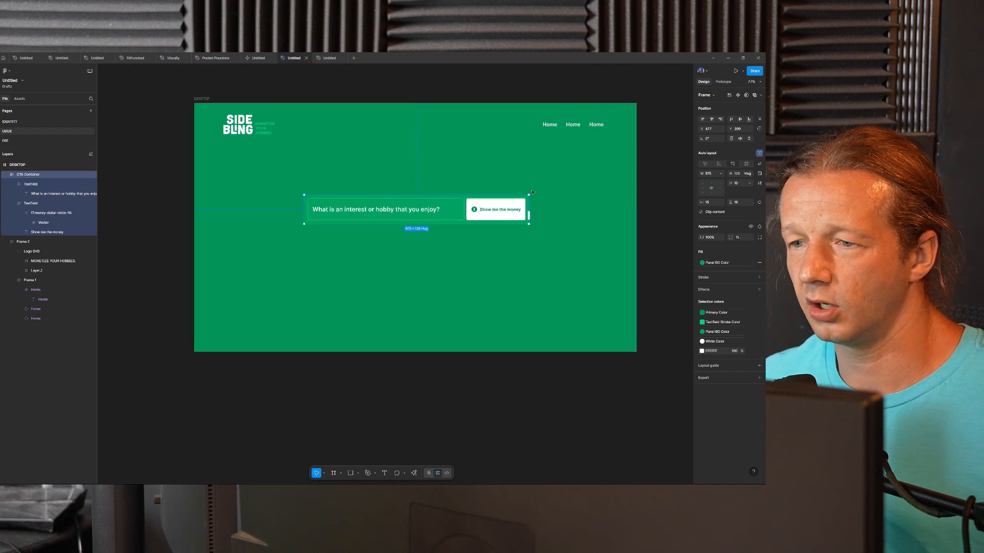
left_click(712, 119)
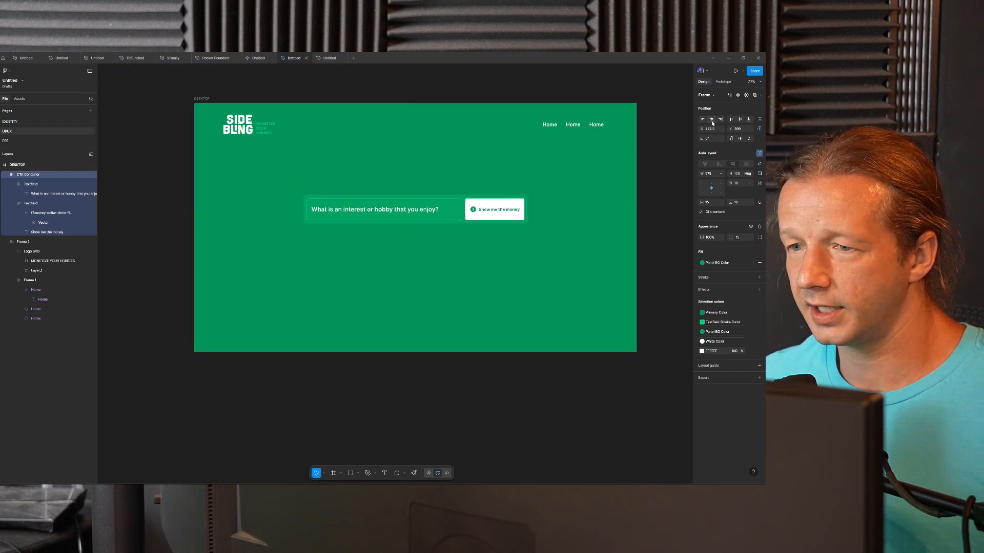
left_click(740, 119)
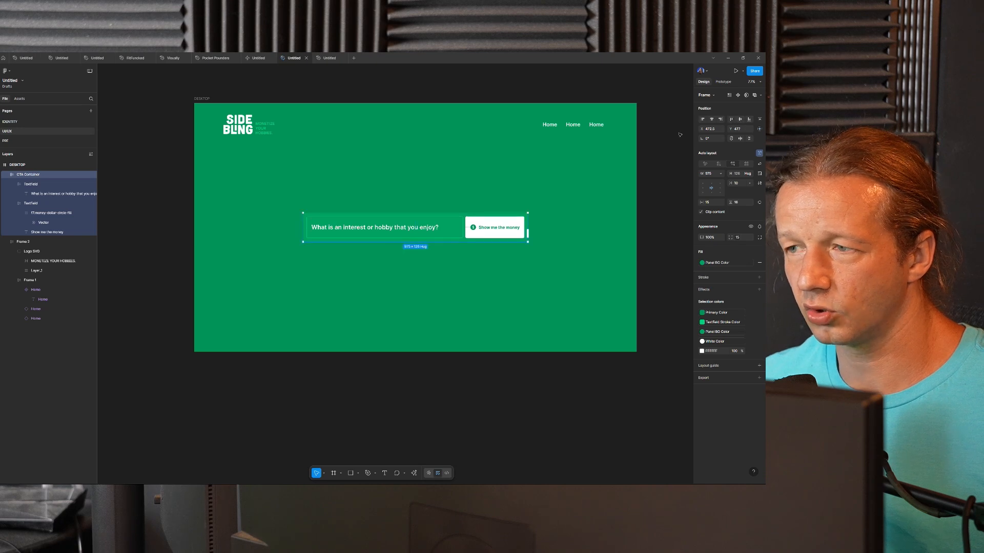
key("ctrl+z")
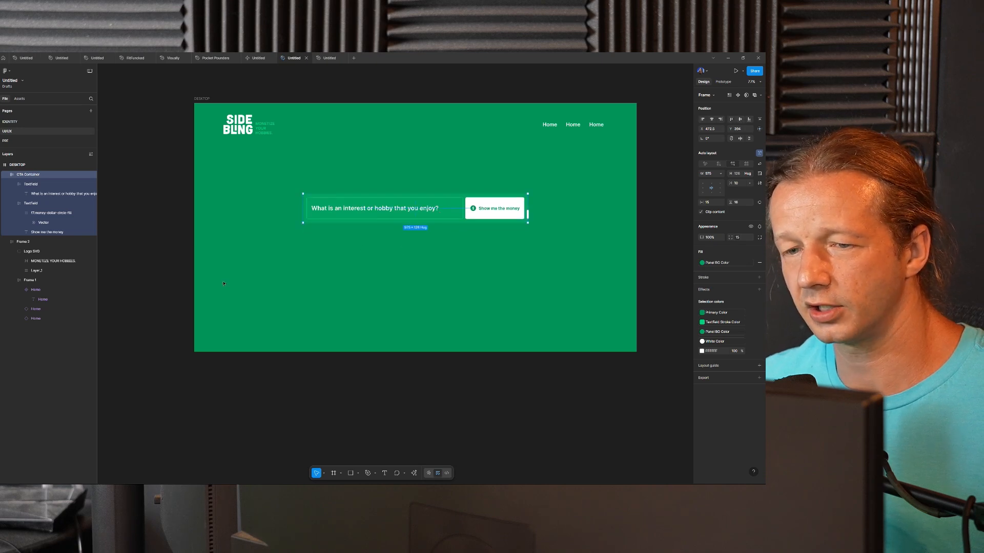
left_click(218, 280)
left_click_drag(219, 279, 303, 330)
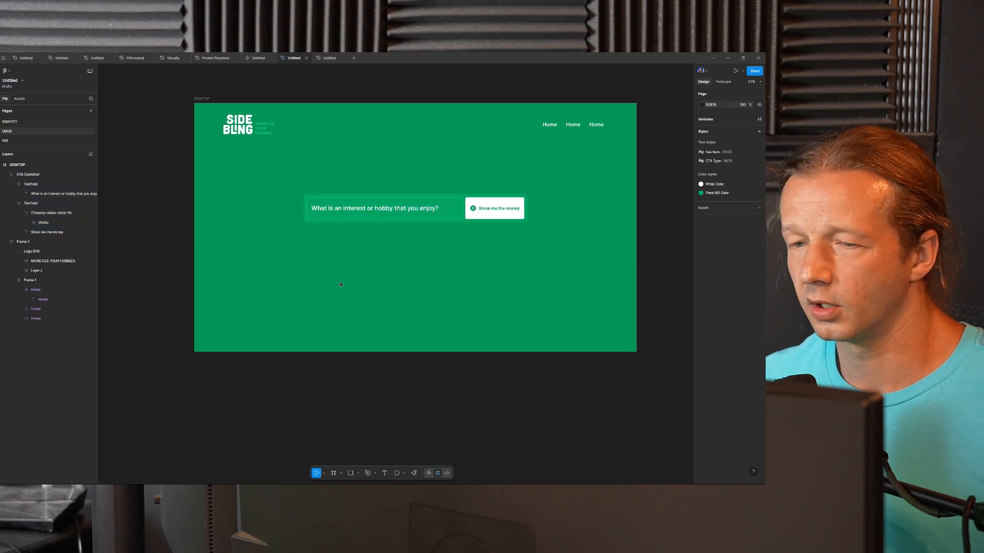
- Bind the CTA container's horizontal and vertical padding to the Panel Corner Radius variable
scroll(346, 205, "up", 5)
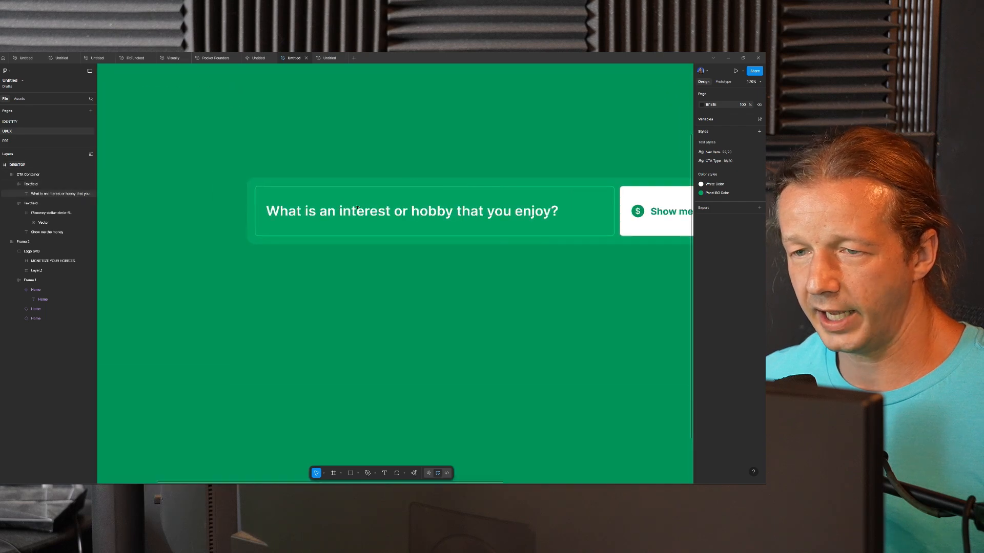
left_click_drag(369, 158, 297, 171)
left_click(303, 190)
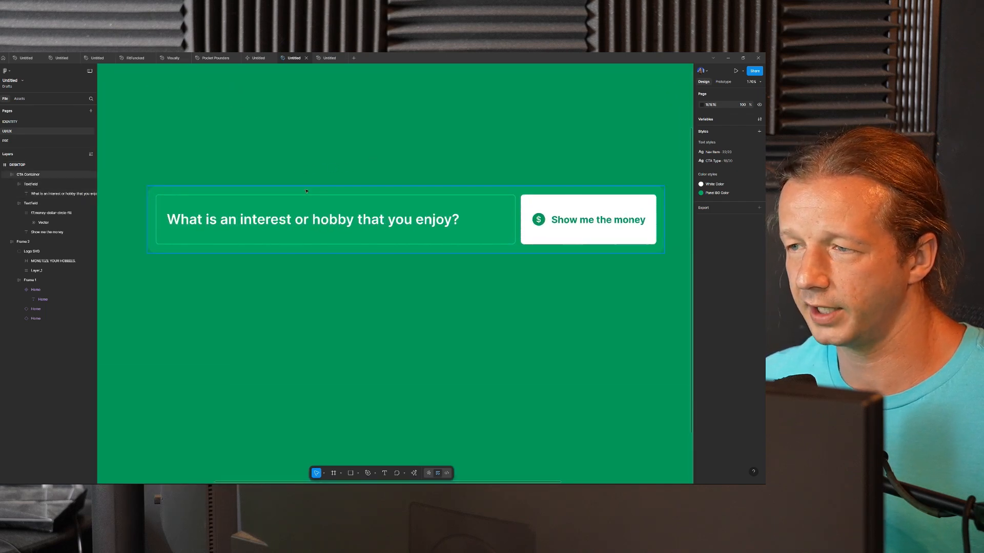
left_click(57, 174)
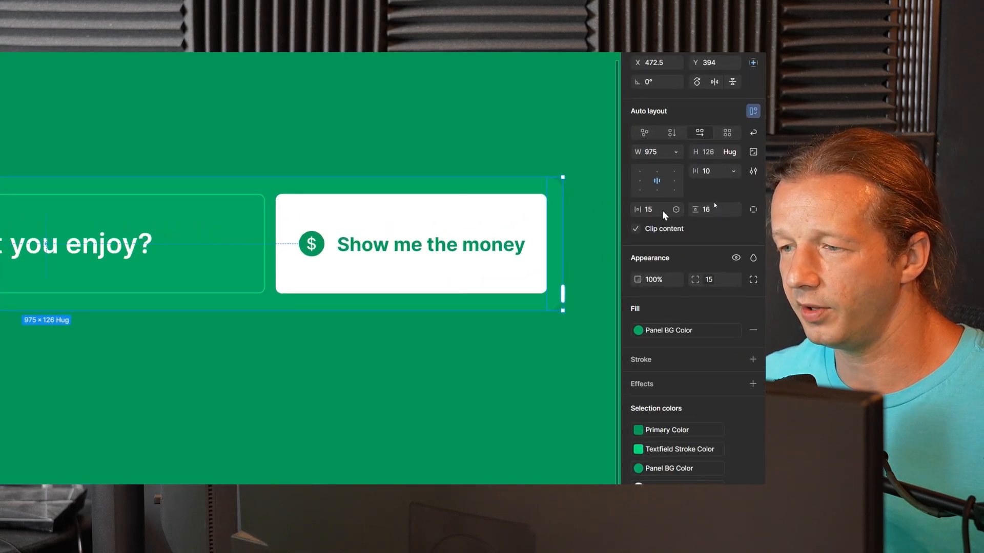
left_click(708, 210)
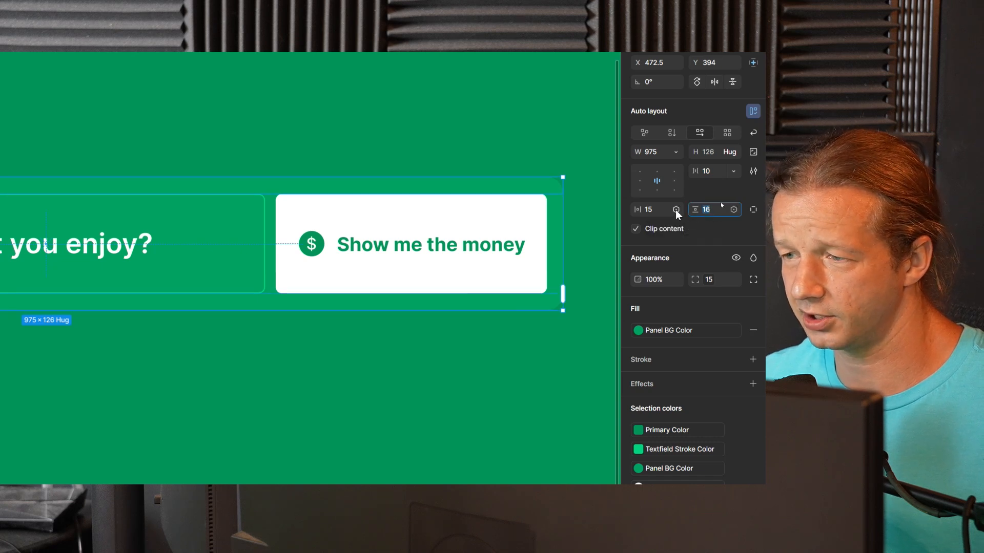
left_click(675, 211)
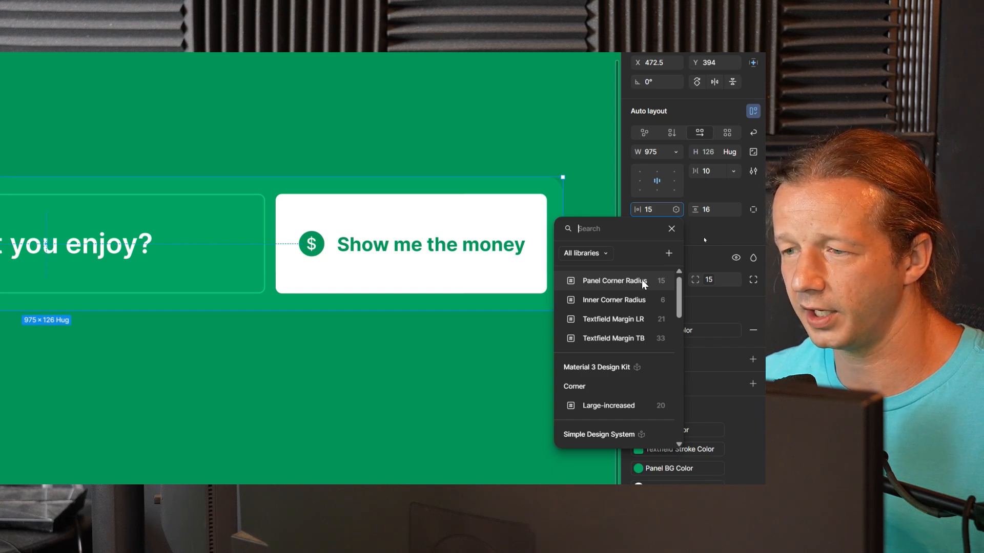
key("Escape")
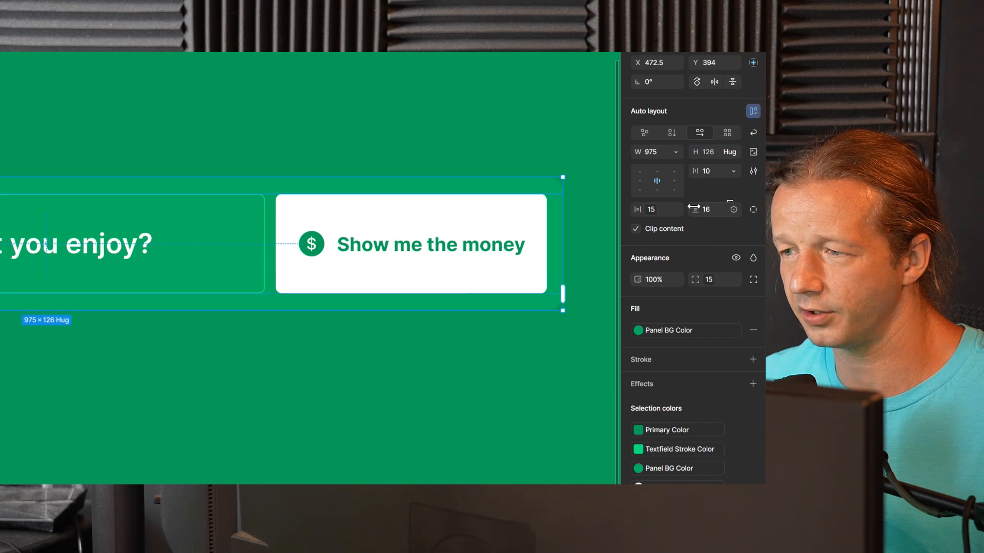
left_click(734, 209)
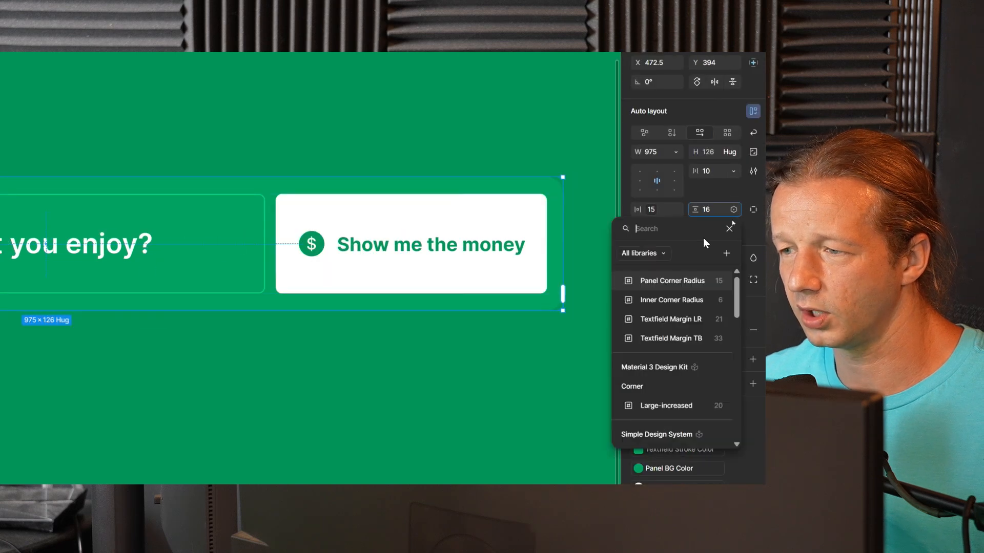
left_click(680, 297)
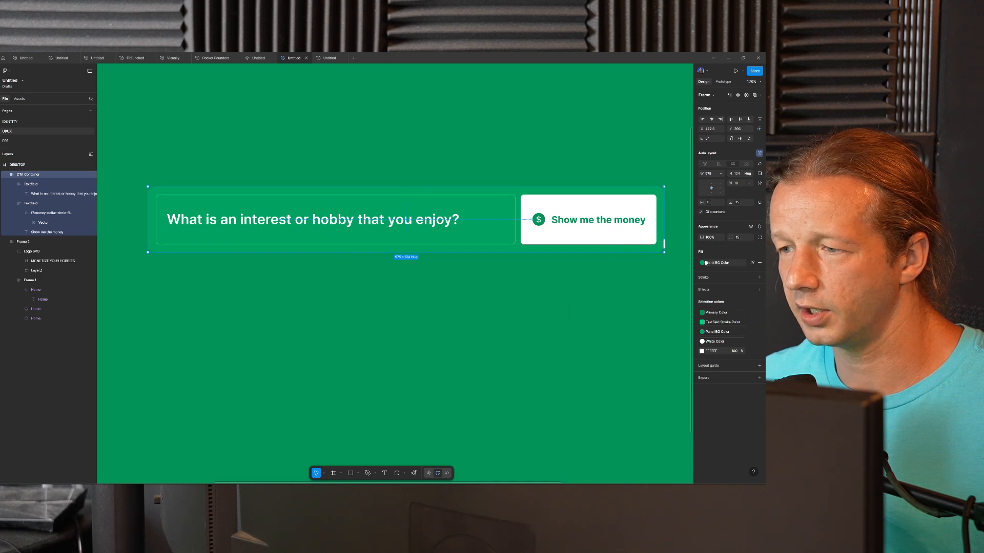
- Create a text style named Headline from the "What is an interest or hobby that you enjoy?" text
left_click(370, 204)
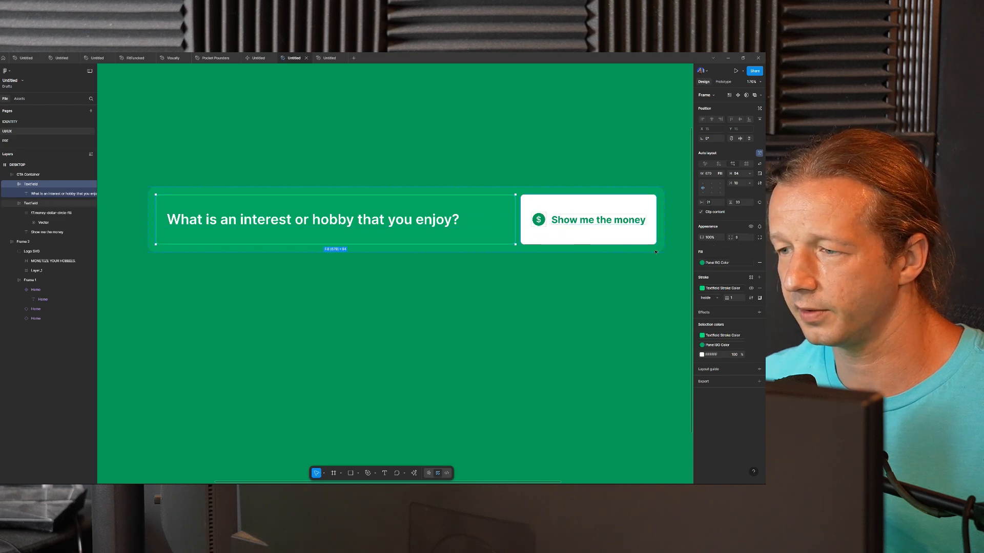
double_click(434, 223)
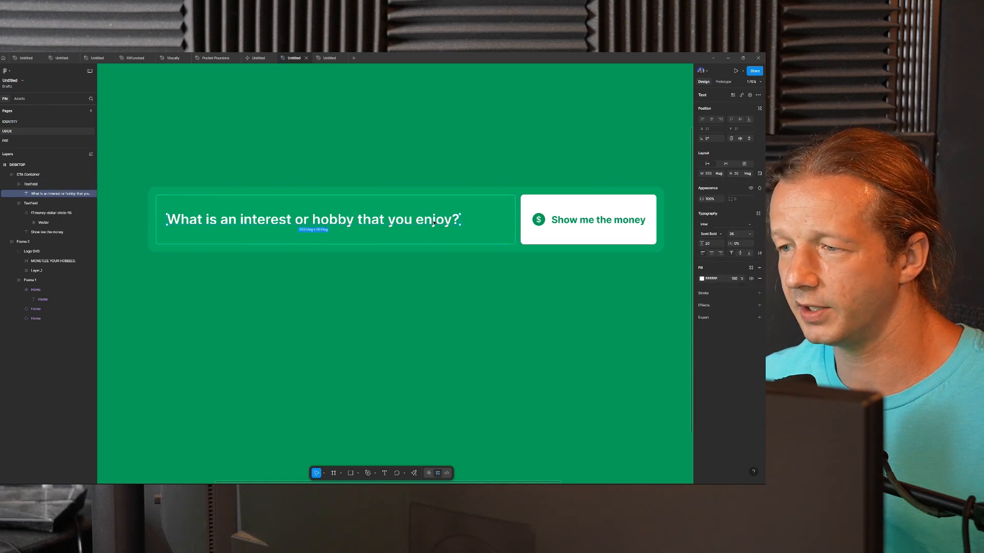
left_click(758, 213)
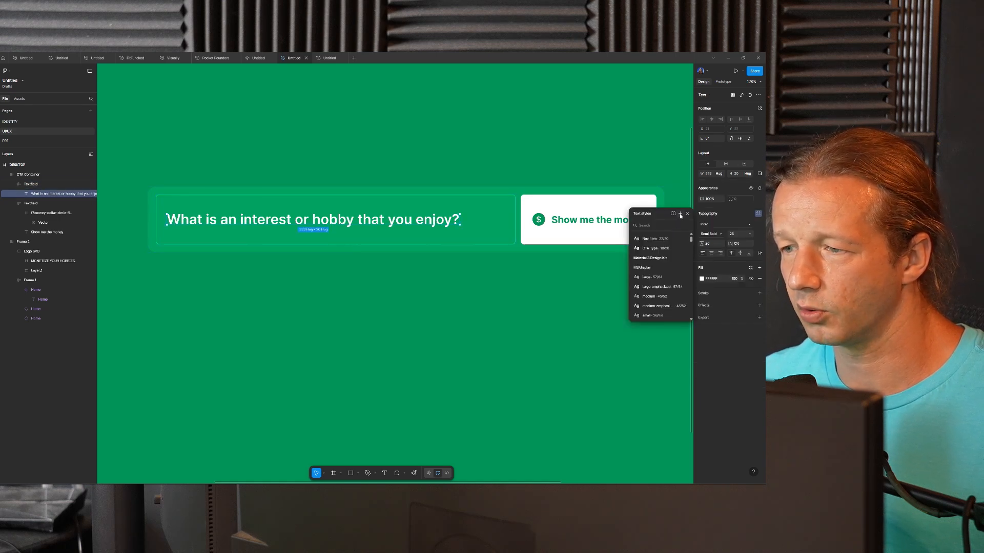
left_click(681, 214)
type("H")
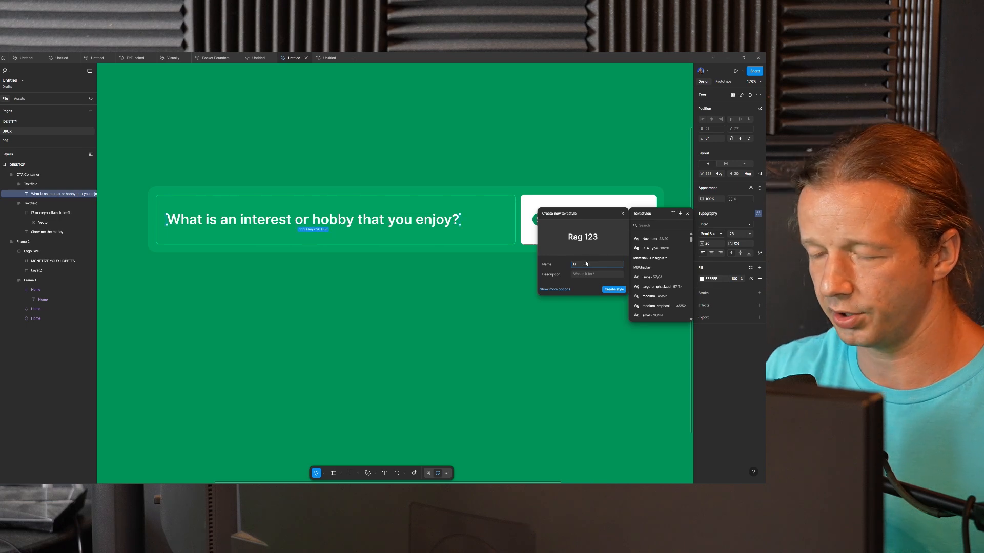
type("eadline")
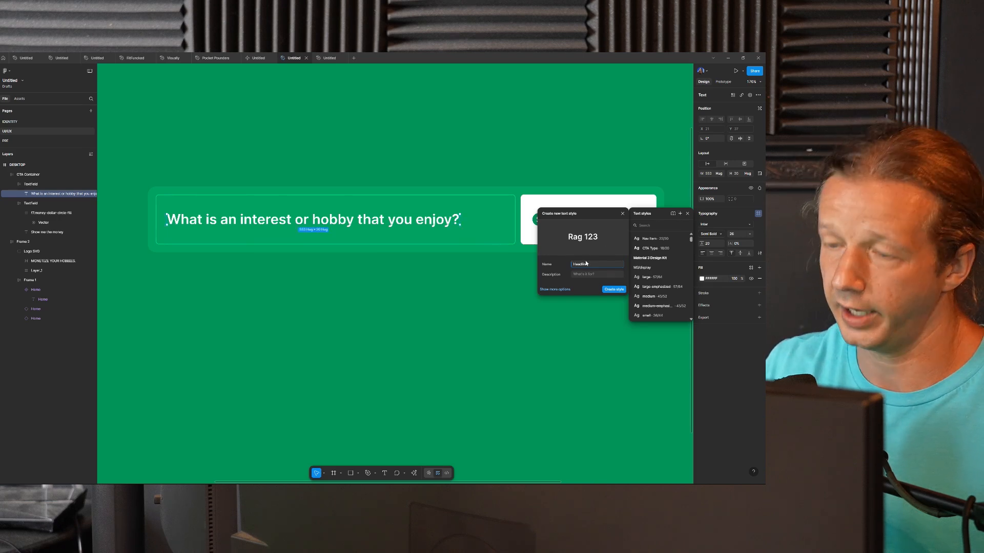
key("Return")
left_click(502, 284)
key("shift+1")
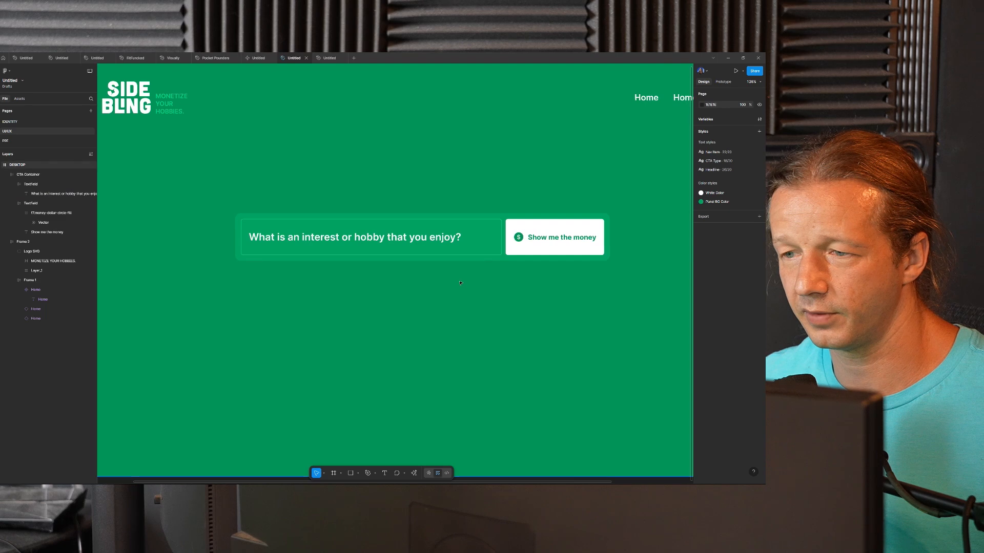
double_click(488, 239)
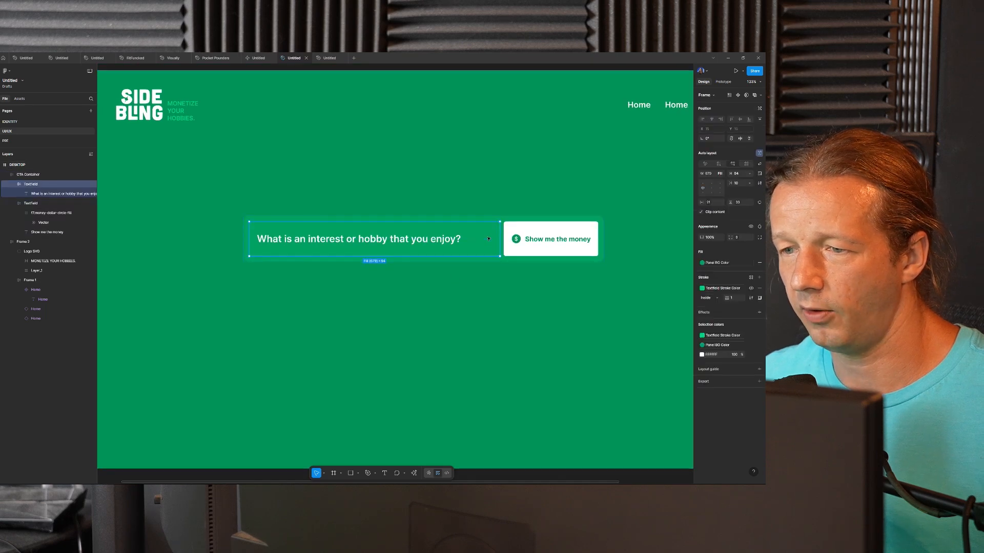
left_click(540, 234)
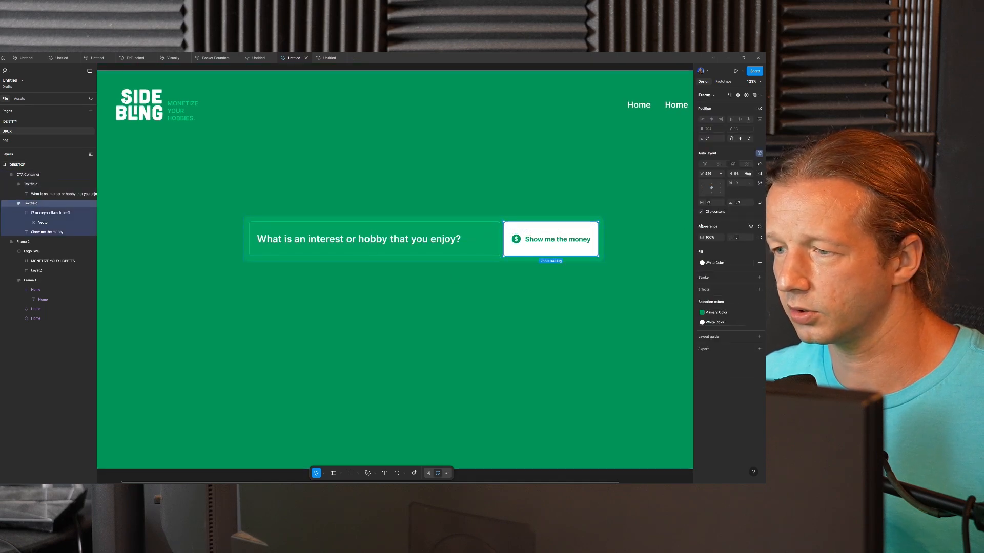
left_click(541, 296)
key("shift+1")
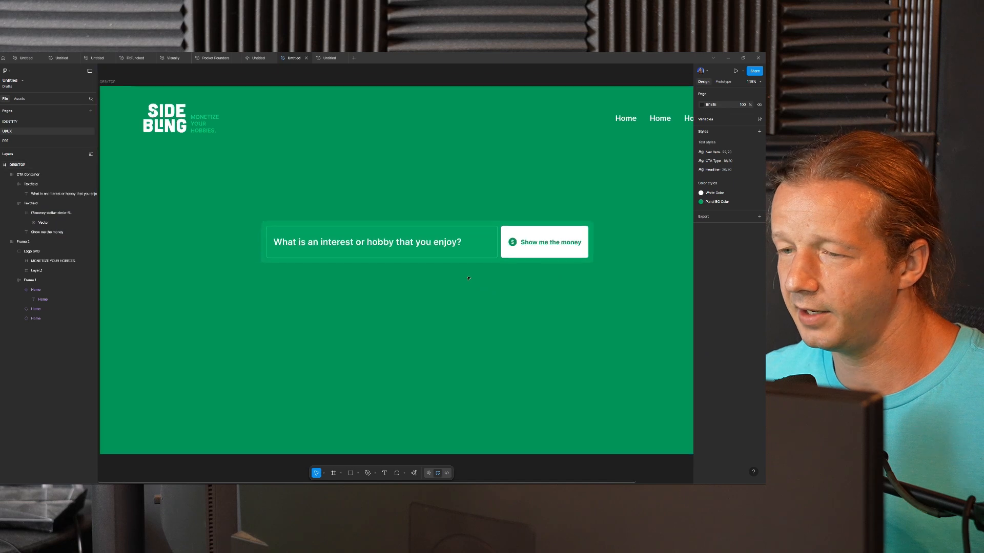
scroll(477, 280, "down", 1)
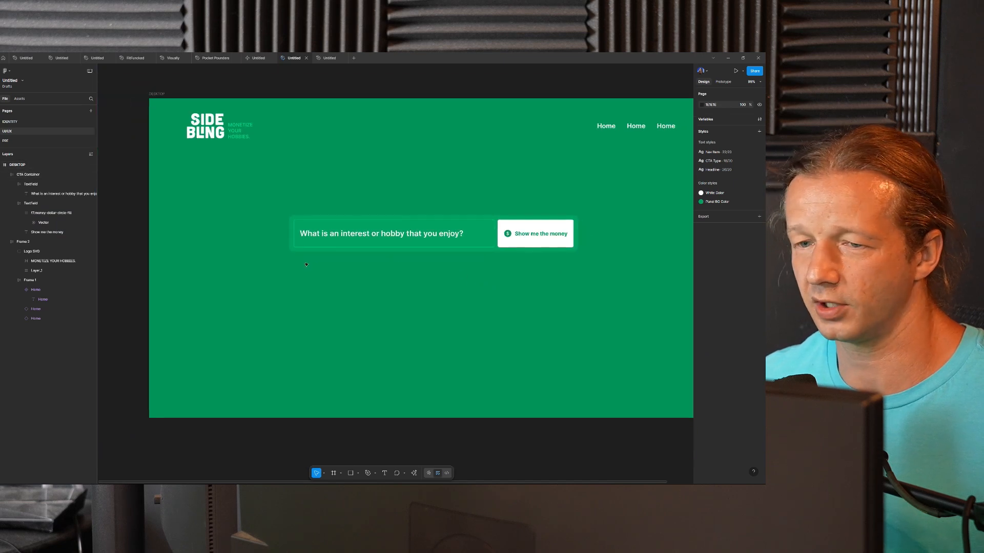
- Add the text "I like reading romance novels" in quotation marks below the CTA container, aligned with its left edge
key("t")
left_click(329, 261)
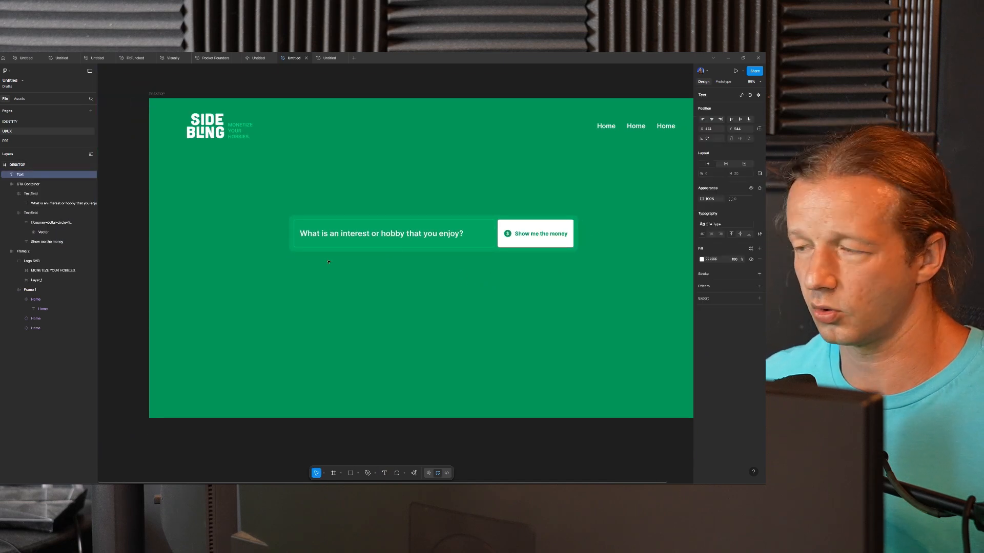
type("*")
type("I like reading romance nove")
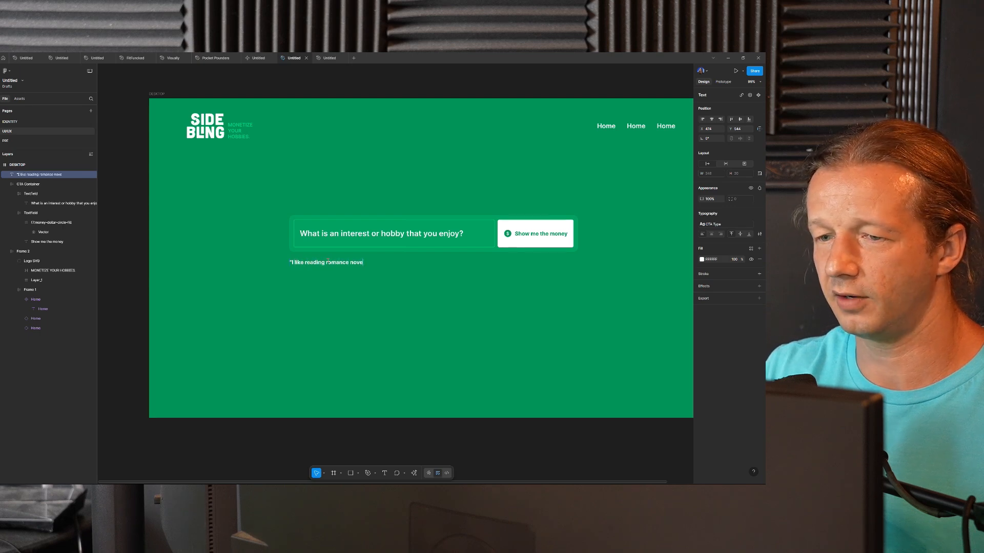
key("Escape")
- Detach the quote's CTA Type style, set it to 16 px Inter Regular, and move it slightly closer to the CTA container
scroll(326, 263, "up", 3)
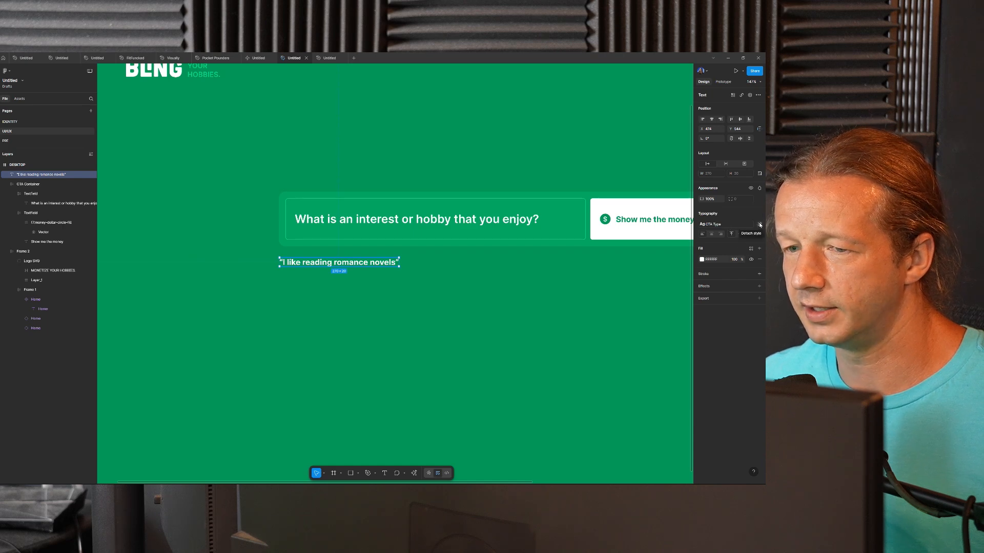
left_click(760, 225)
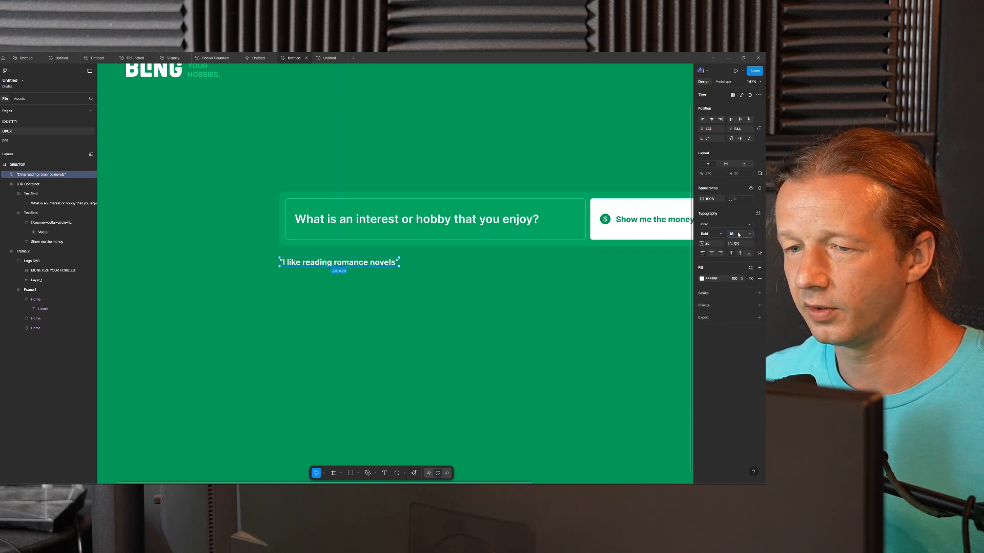
type("16")
key("Return")
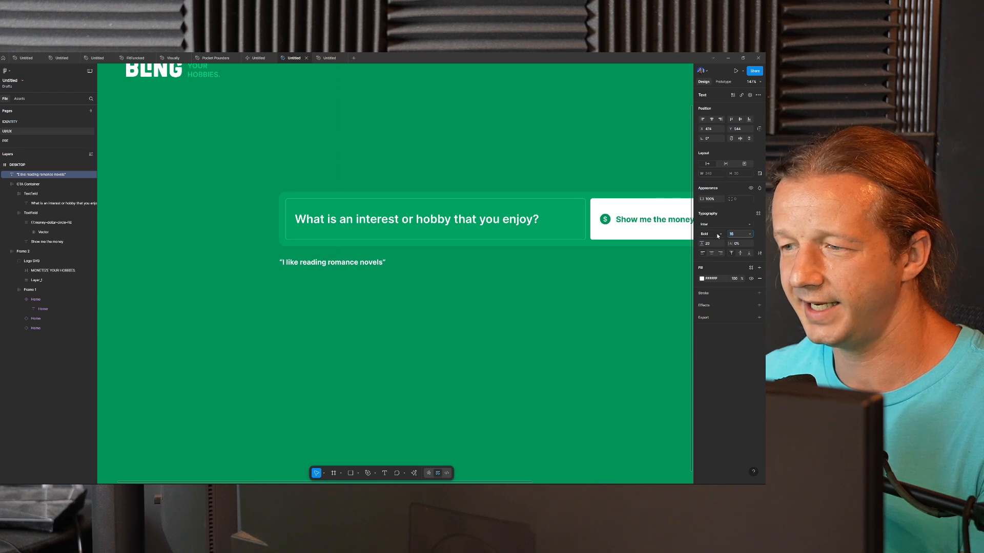
left_click(711, 234)
left_click(712, 216)
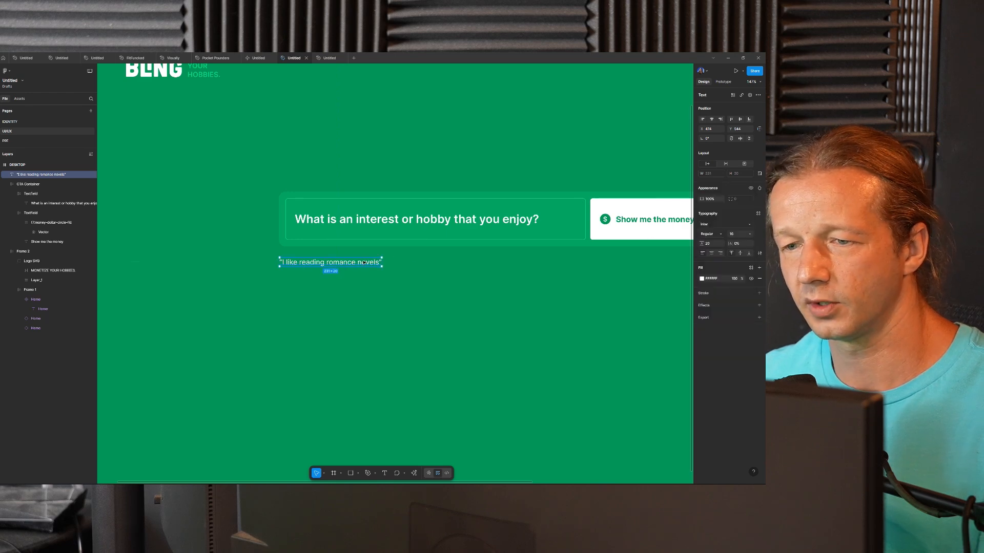
left_click(419, 259)
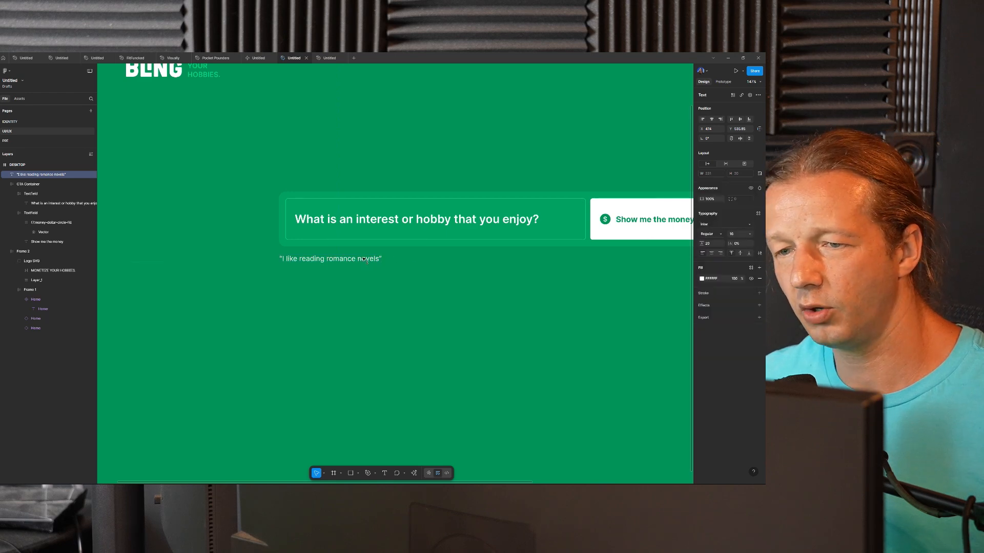
left_click(417, 221)
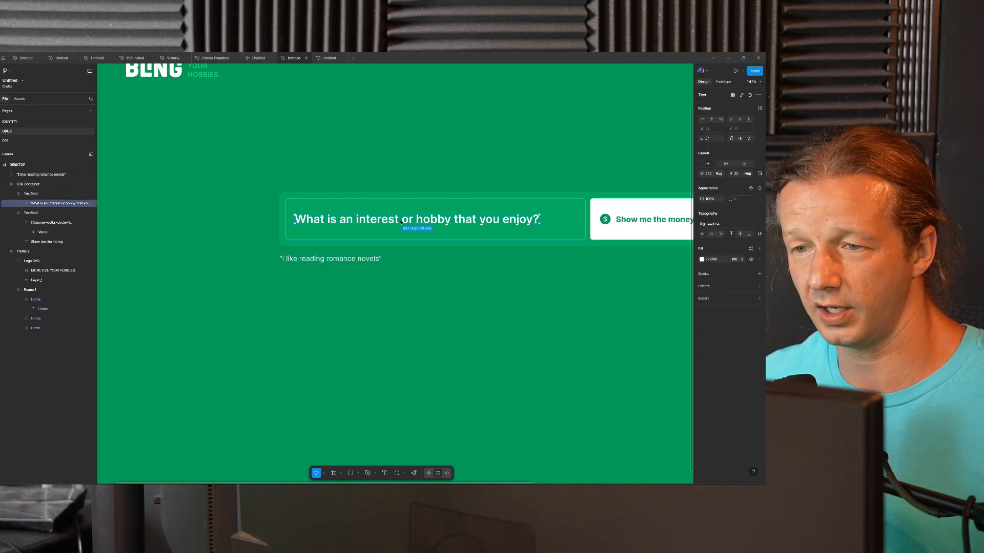
left_click(363, 157)
scroll(354, 154, "down", 5)
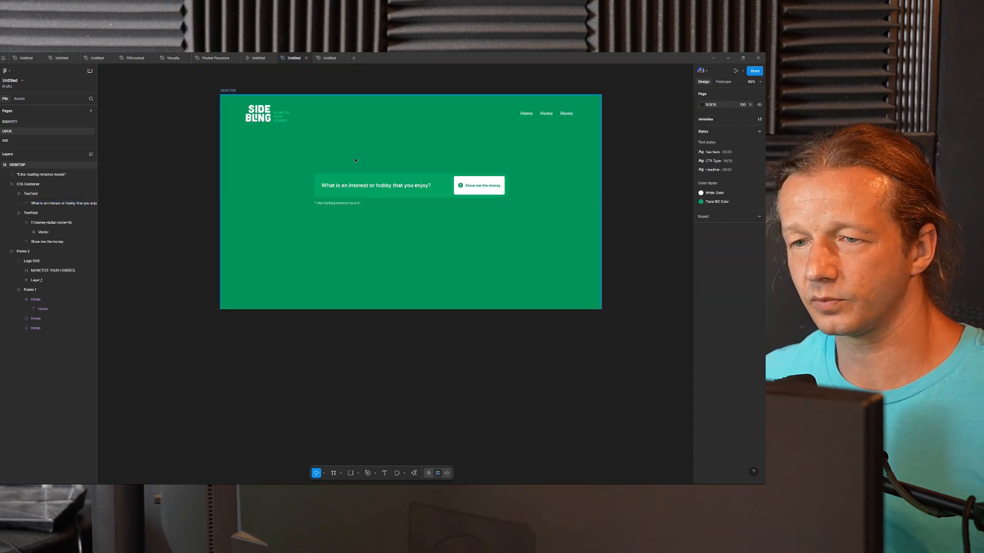
scroll(354, 161, "up", 3)
left_click_drag(387, 160, 347, 161)
scroll(347, 162, "down", 1)
scroll(353, 164, "up", 2)
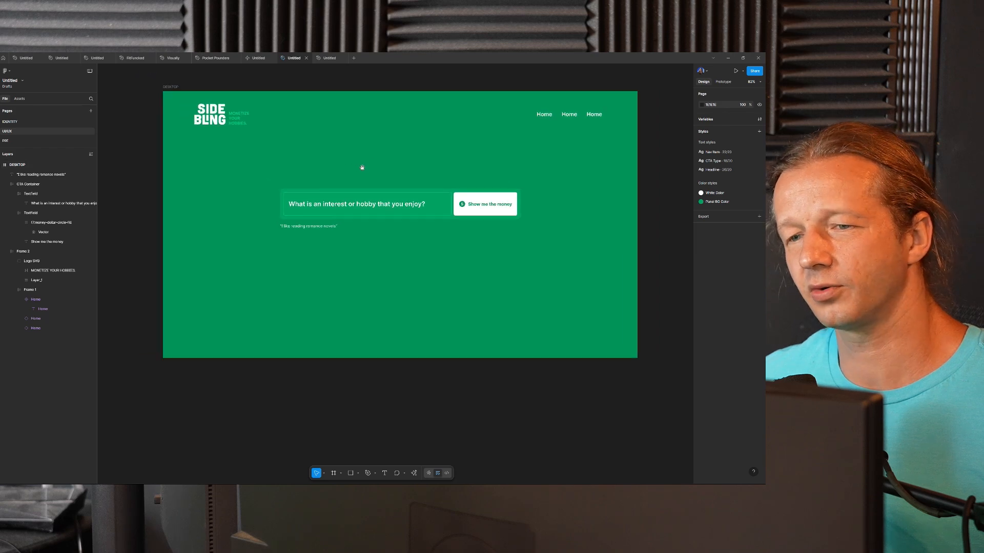
- Enlarge the CTA container to about 150 px high and widen it evenly on both sides
left_click(441, 190)
left_click_drag(441, 189, 443, 186)
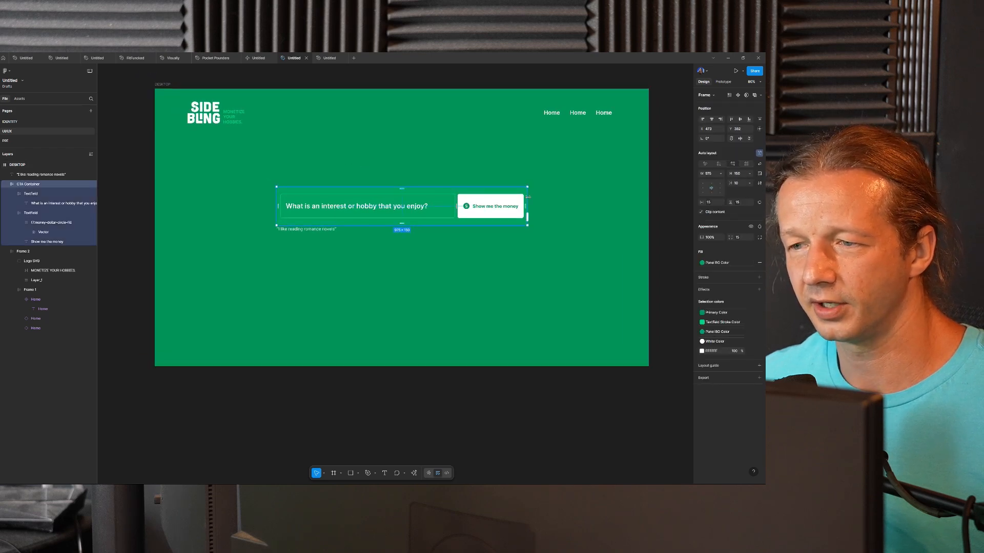
left_click_drag(528, 198, 536, 198)
key("Escape")
scroll(308, 203, "up", 5)
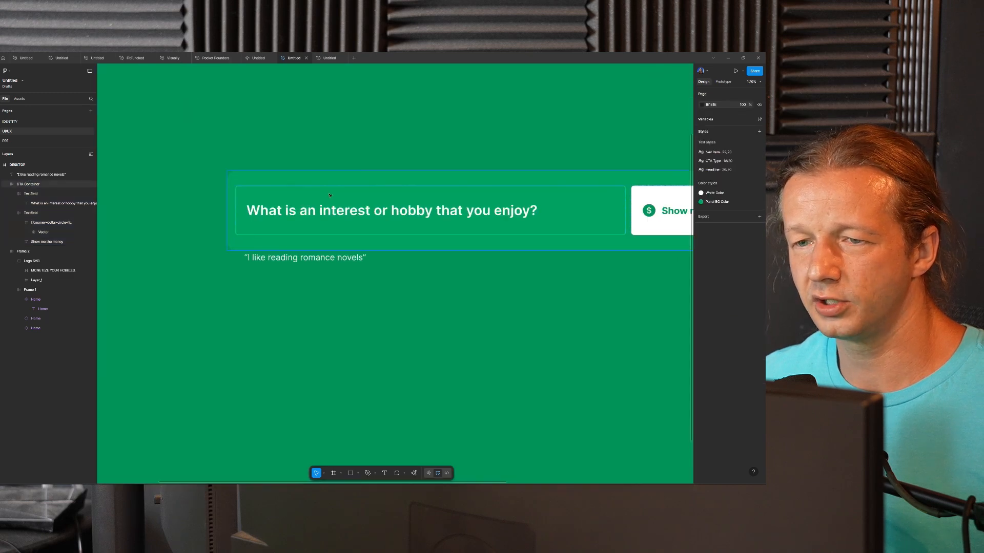
- Set the heights of the question text field and the Show me the money button to Fill container
left_click(415, 195)
left_click(415, 195)
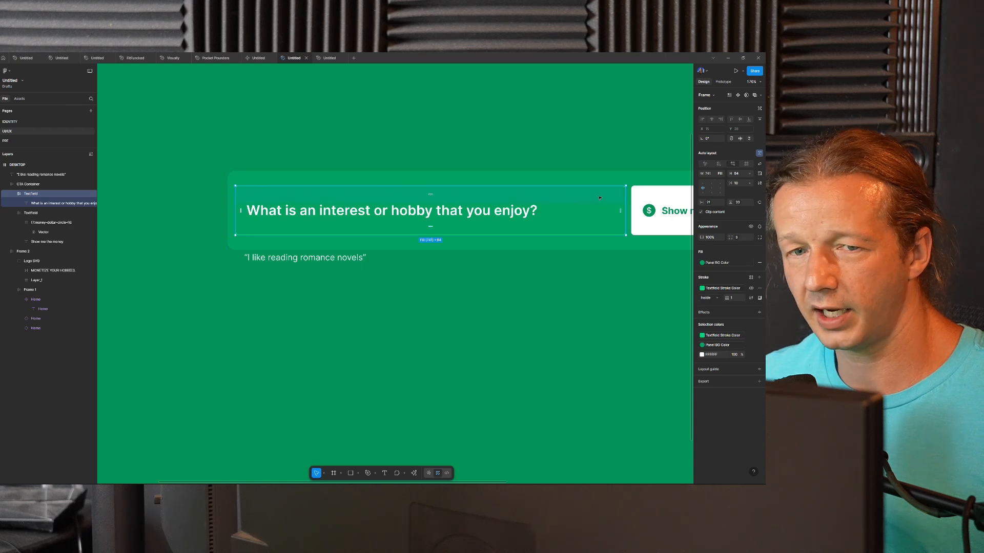
left_click(748, 177)
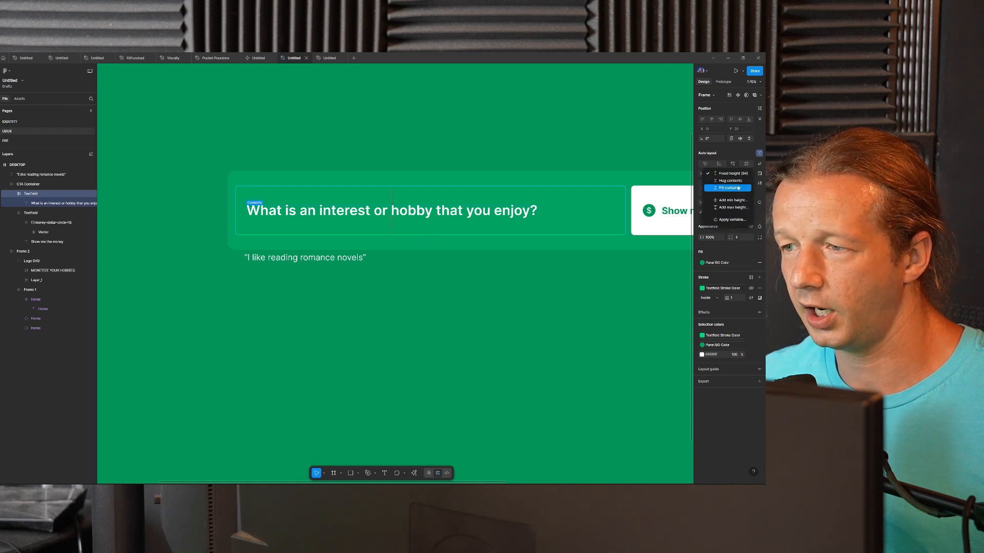
left_click(738, 188)
left_click(665, 184)
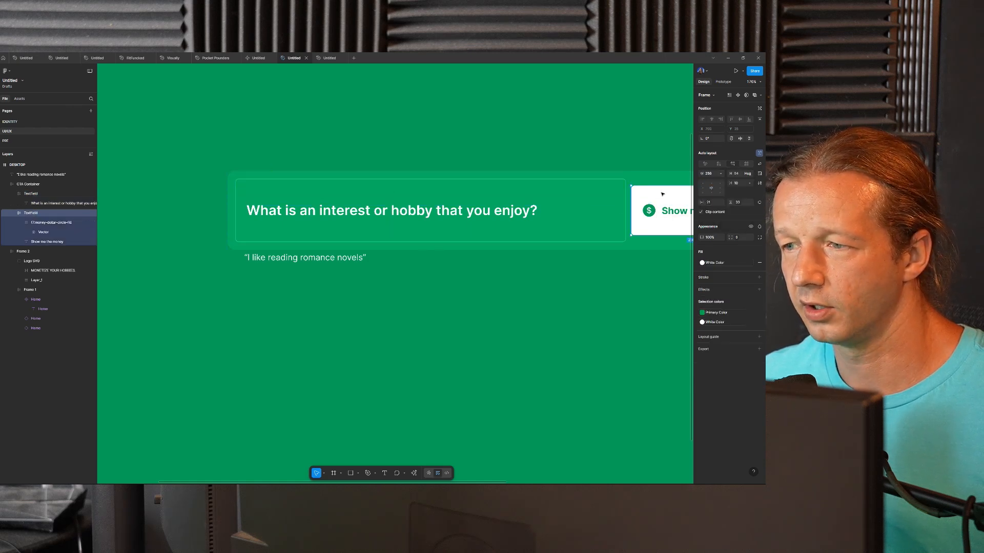
left_click(750, 175)
left_click(738, 181)
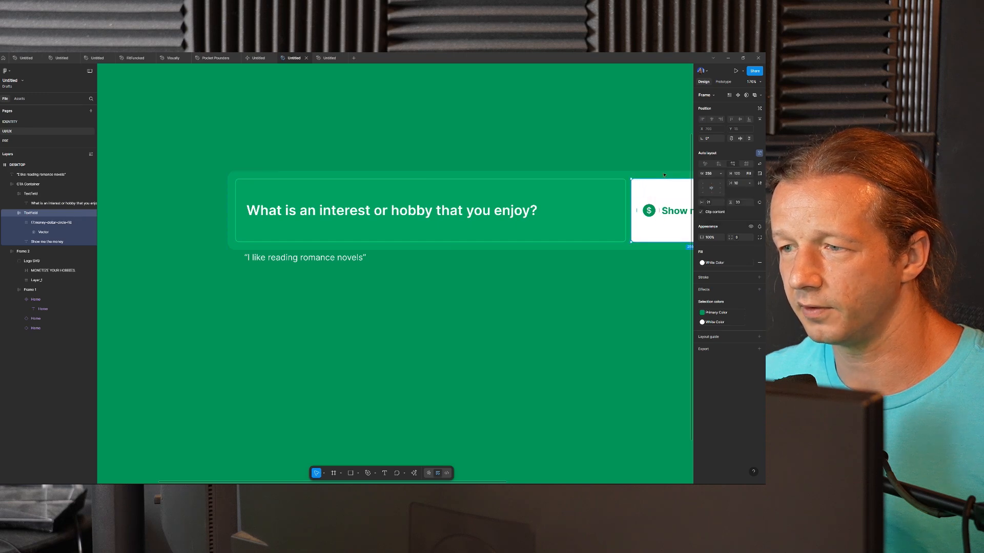
- Widen the Show me the money button to about 284 px
left_click(538, 150)
scroll(538, 150, "down", 5)
left_click_drag(538, 150, 525, 153)
scroll(593, 189, "up", 3)
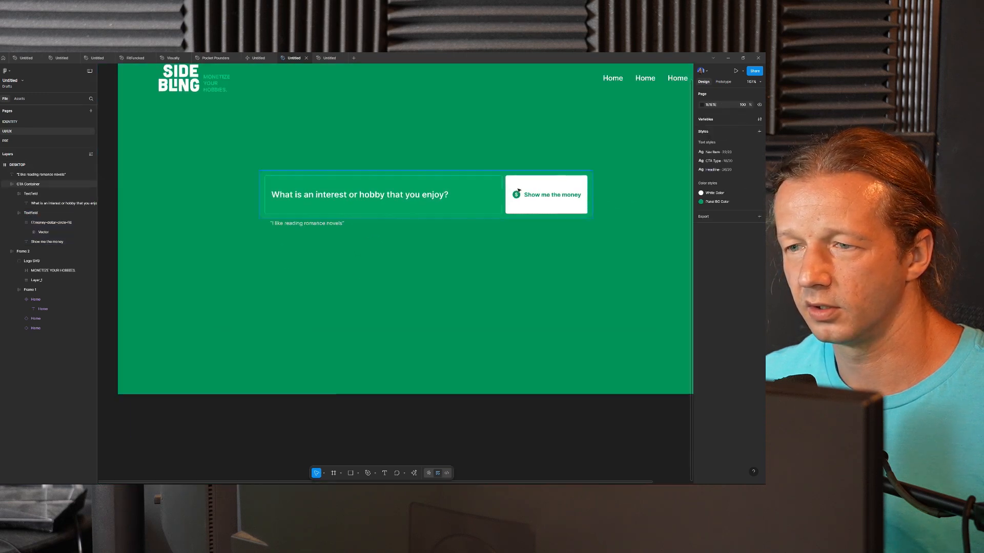
left_click(593, 189)
left_click(587, 186)
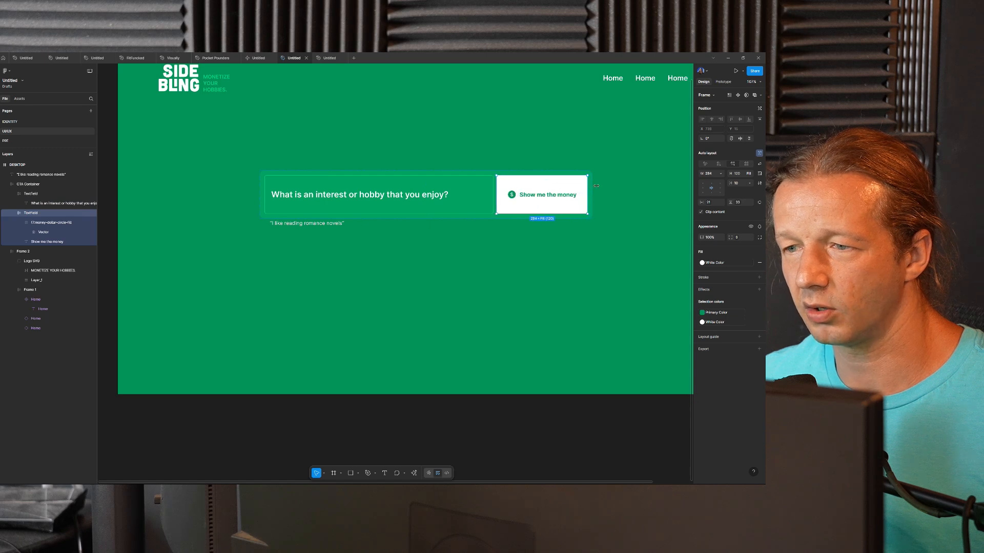
- Reduce the CTA container's height to about 132 px and widen it slightly on its left side
left_click(448, 174)
left_click_drag(448, 172, 460, 174)
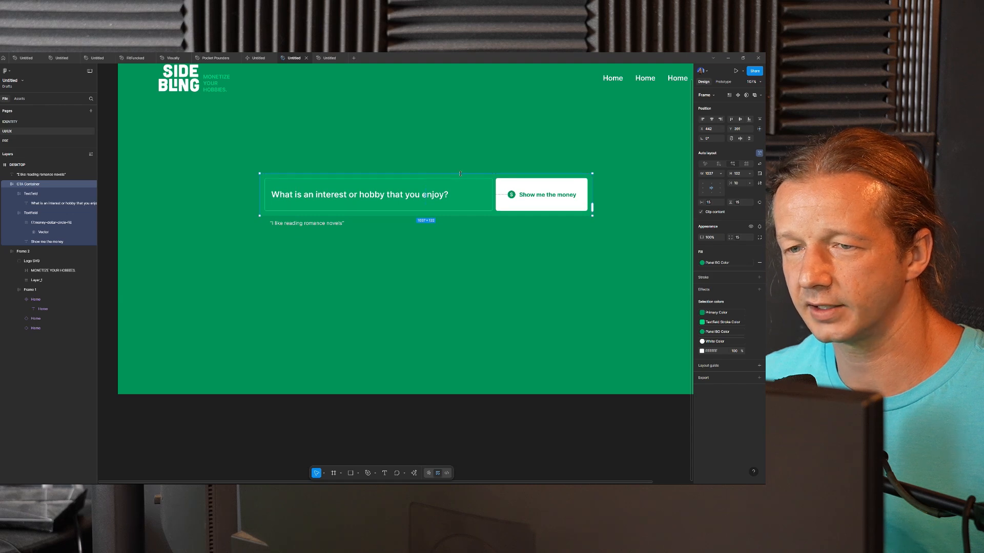
left_click_drag(261, 195, 259, 193)
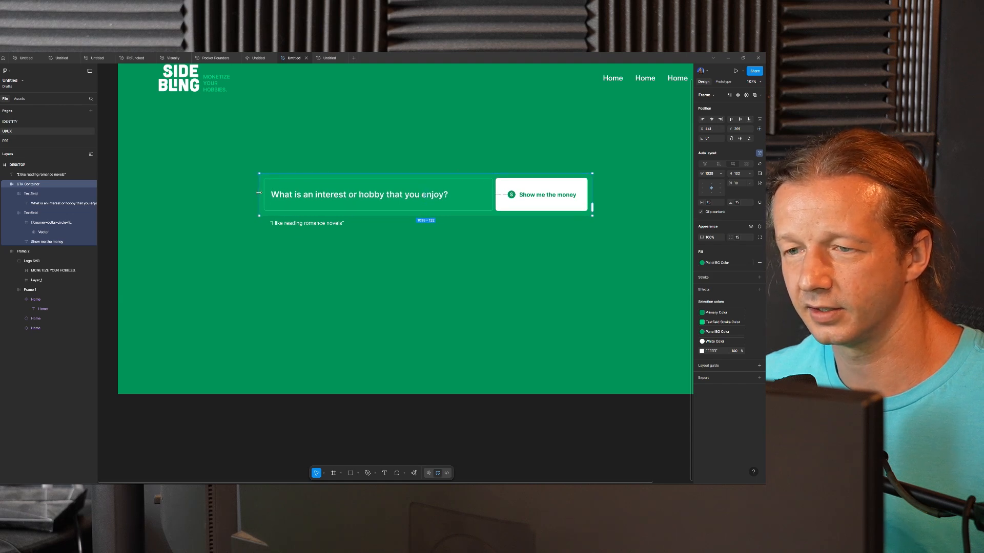
- Move the romance novels quote so its left edge lines up with the CTA container's left edge
left_click(515, 126)
scroll(211, 228, "up", 5)
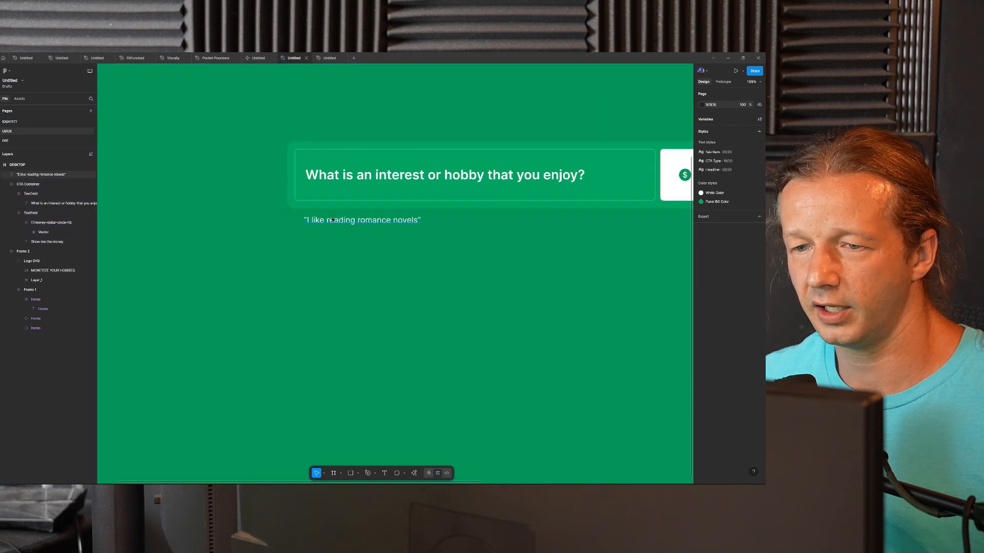
key("shift+1")
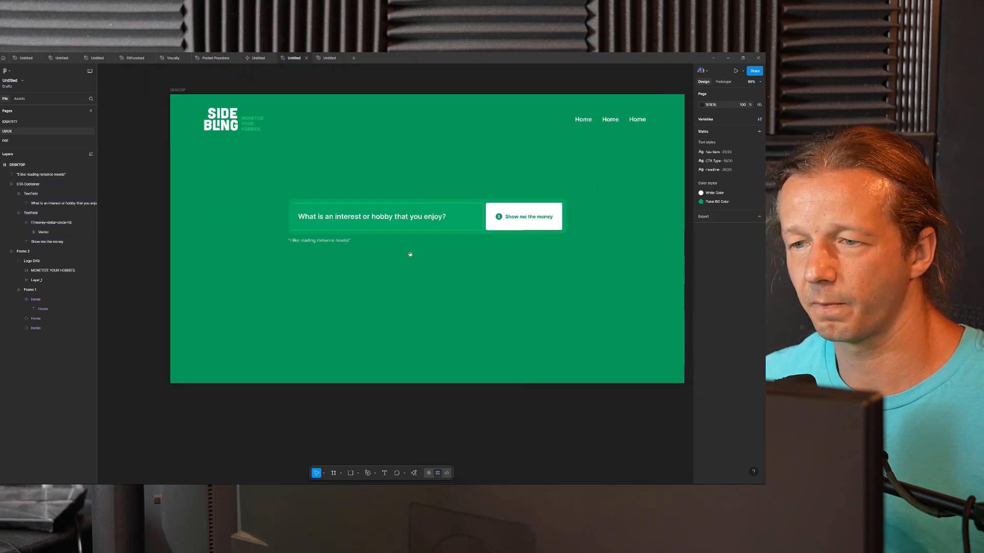
scroll(382, 250, "up", 1)
left_click(328, 241)
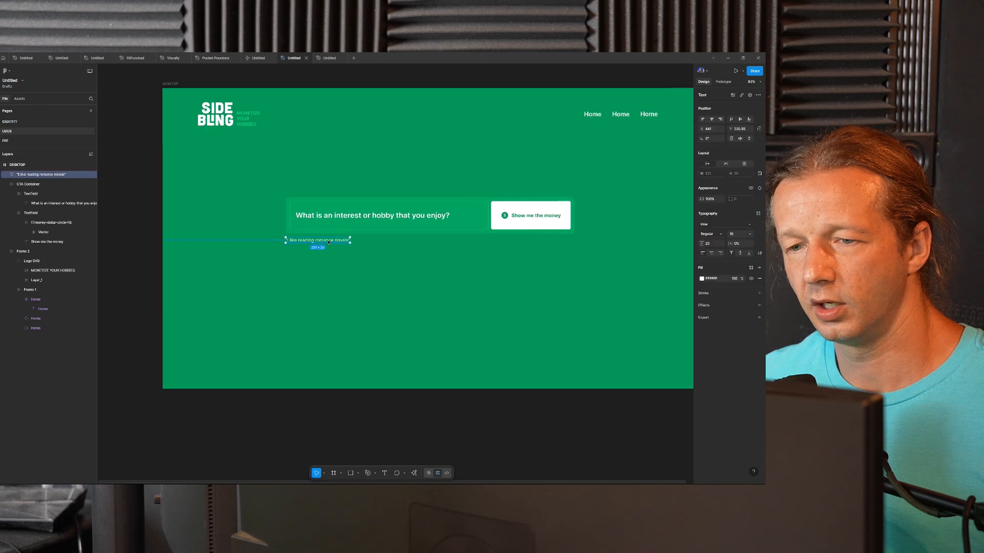
scroll(349, 218, "up", 5)
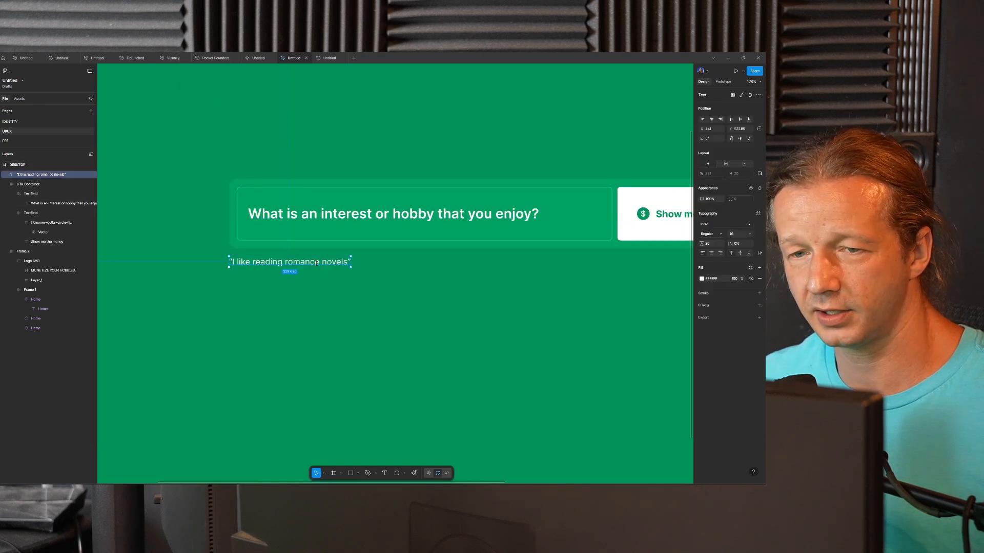
- Wrap the CTA container and the quote in a vertical, top-left aligned auto layout frame whose height hugs its contents
left_click(328, 213, "shift")
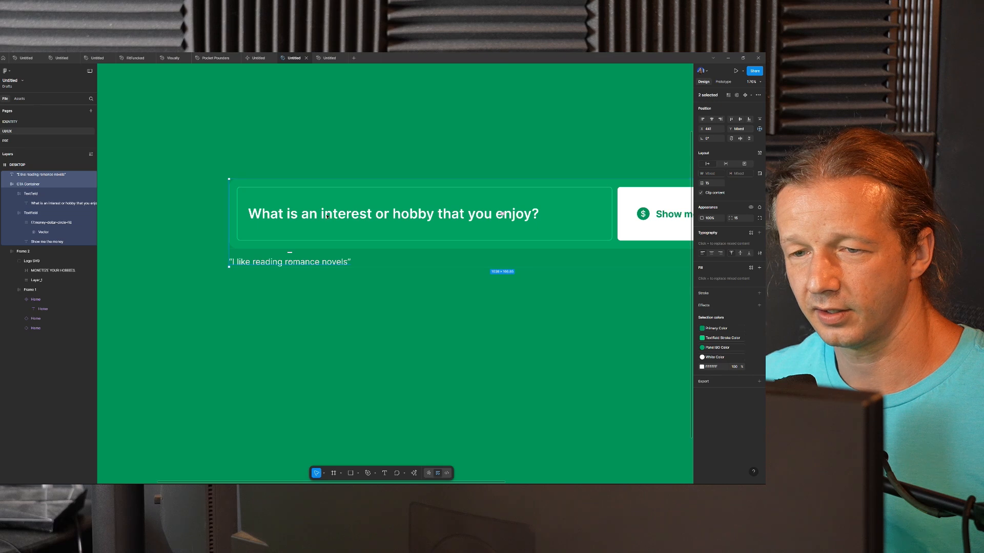
left_click(760, 154)
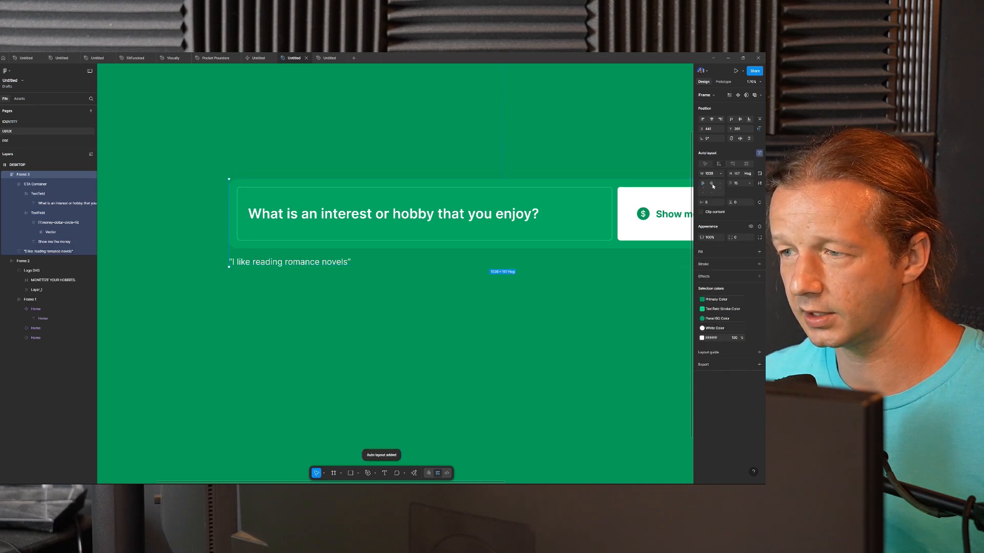
scroll(386, 179, "down", 3)
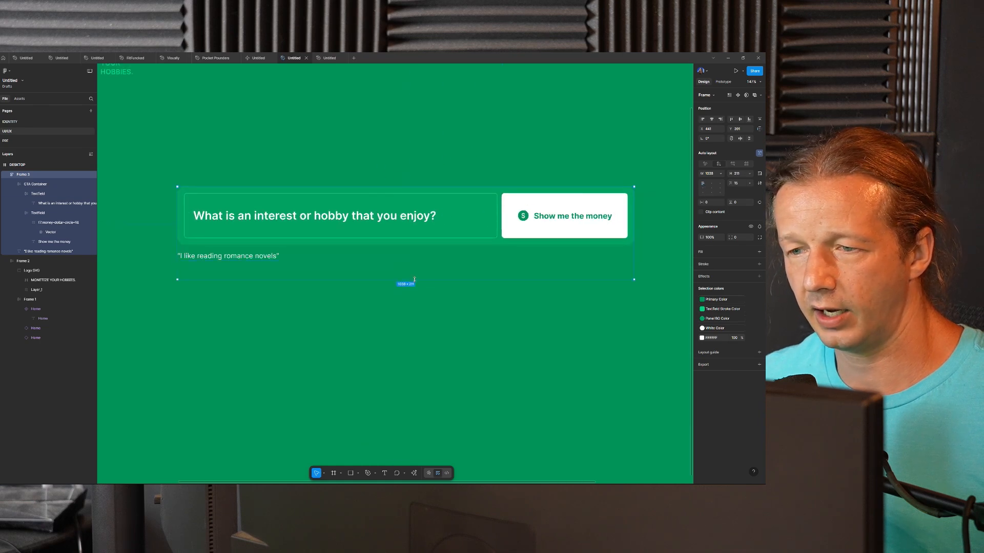
double_click(414, 280)
- Try widening the auto layout frame around the CTA container and quote to about 1071 px
mouse_move(637, 215)
left_mouse_down()
mouse_move(661, 215)
mouse_move(650, 215)
left_mouse_up()
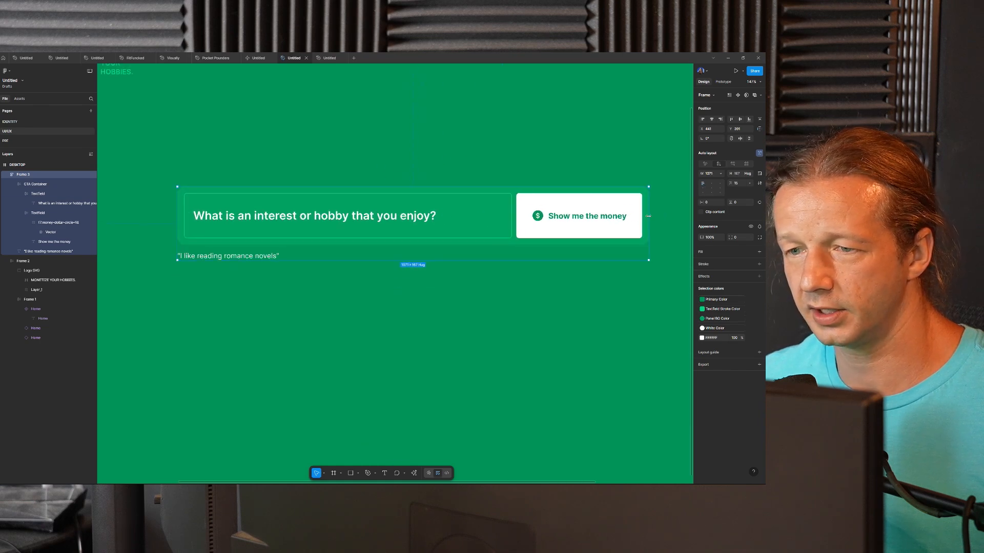
key("ctrl+z")
scroll(359, 169, "down", 5)
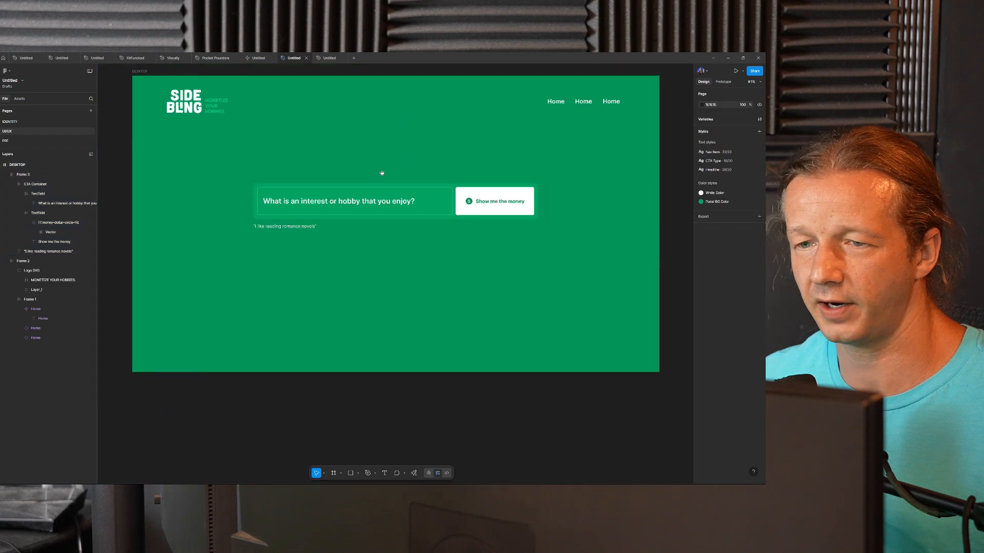
- Move the auto layout frame with the CTA container and quote up to about Y 363
left_click(386, 166)
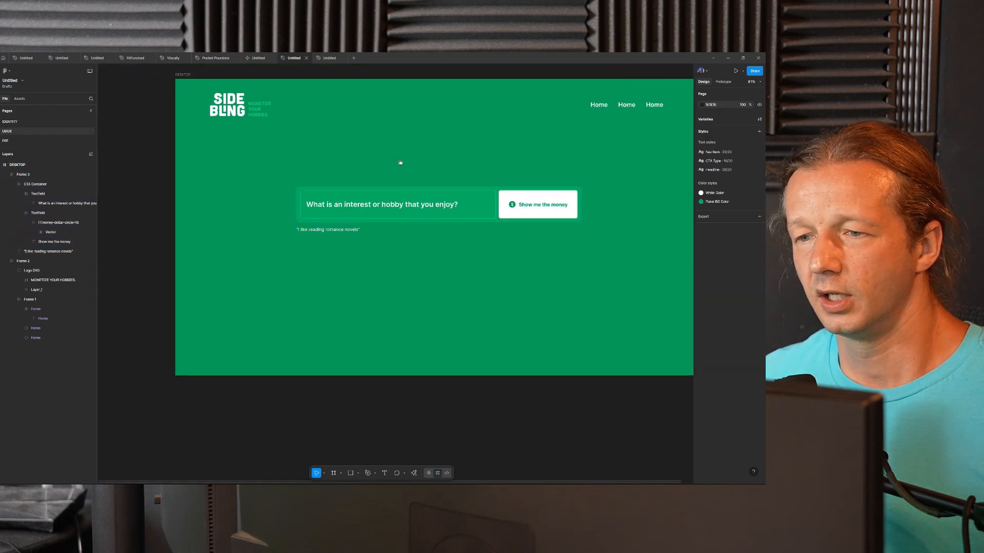
left_click_drag(400, 162, 389, 162)
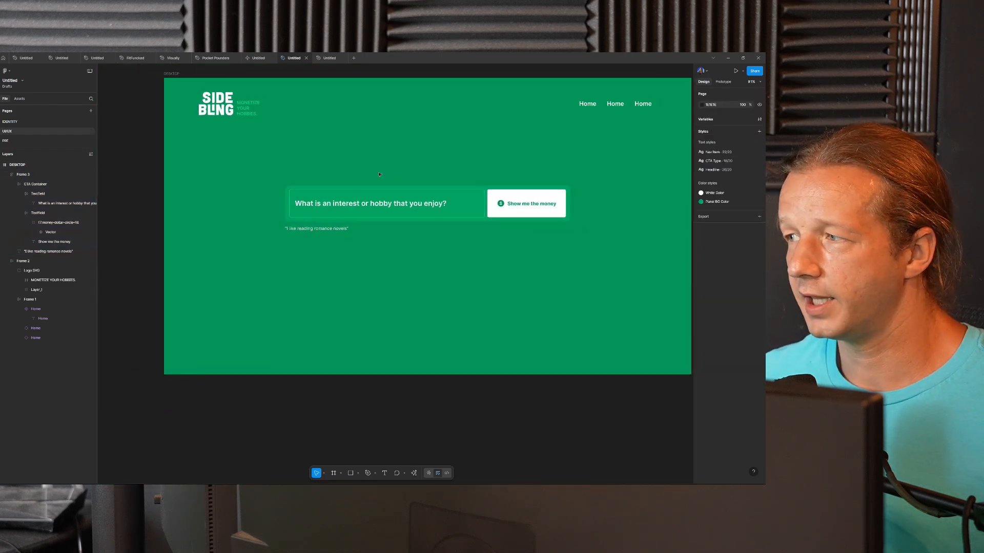
left_click_drag(376, 201, 376, 192)
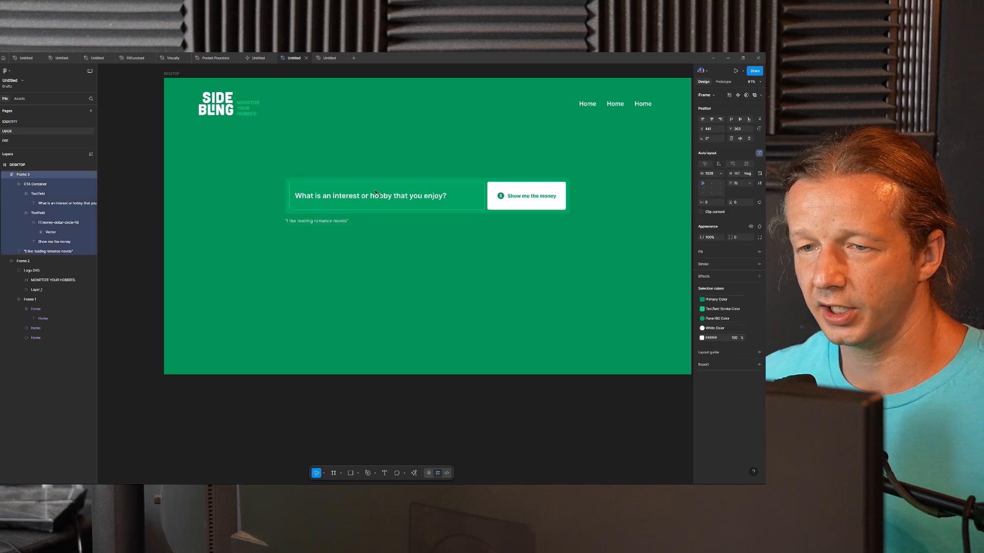
left_click(374, 156)
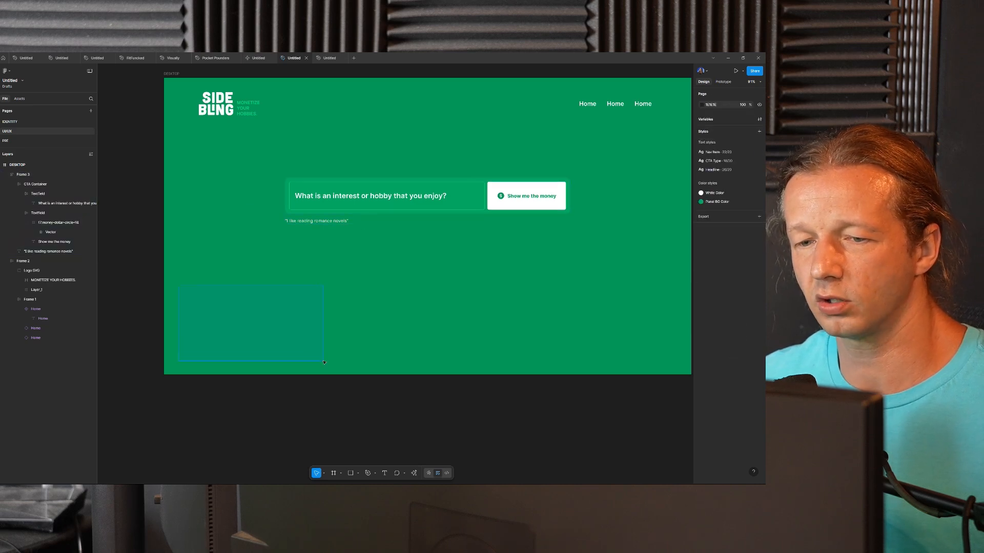
- Duplicate the question text field into the desktop frame's lower-left corner as a box about 418 by 257 px
left_click_drag(324, 363, 328, 359)
scroll(379, 334, "left", 4)
left_click(509, 183)
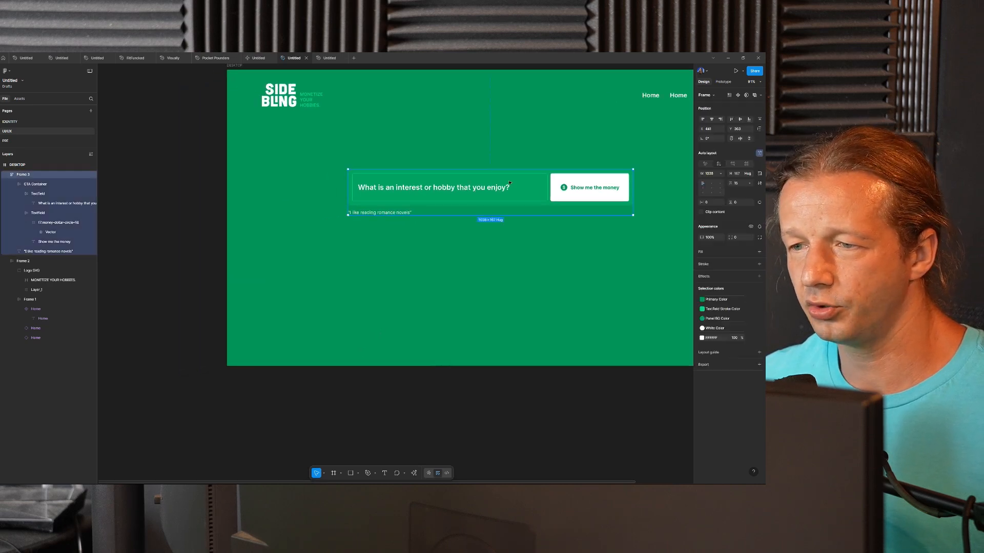
double_click(518, 182)
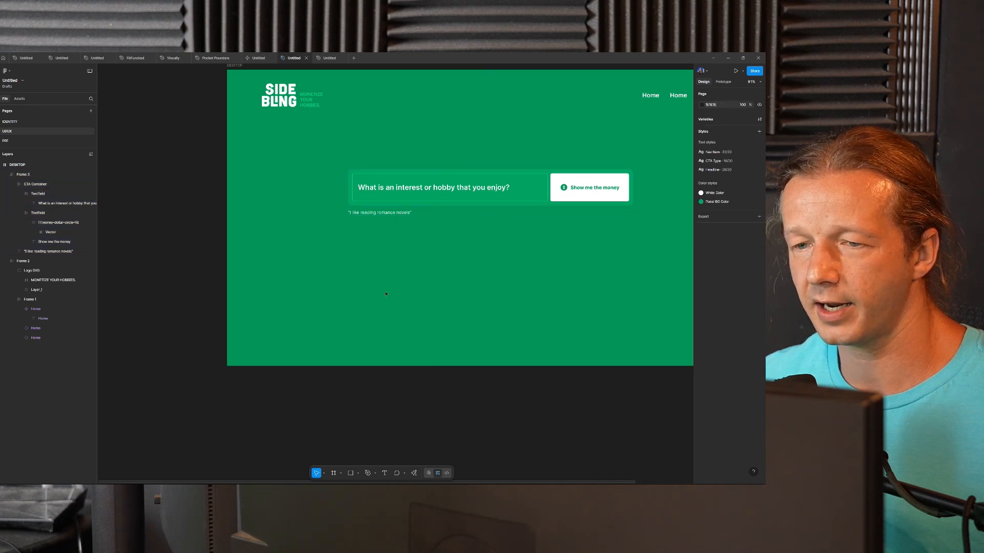
key("ctrl+d")
left_click_drag(479, 188, 315, 326)
scroll(298, 317, "up", 5)
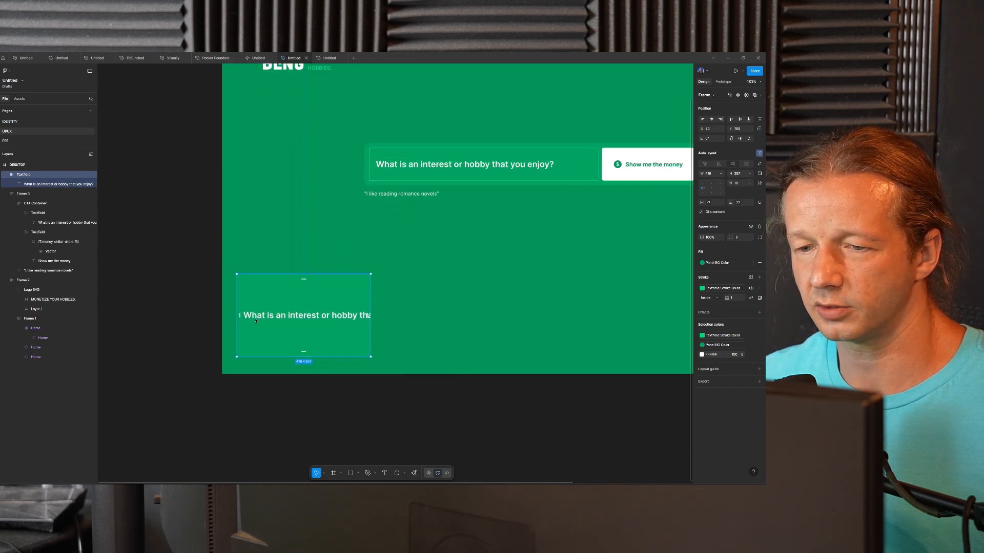
- Remove the duplicated box's Panel BG Color fill and align its content to the top left
scroll(308, 291, "up", 2)
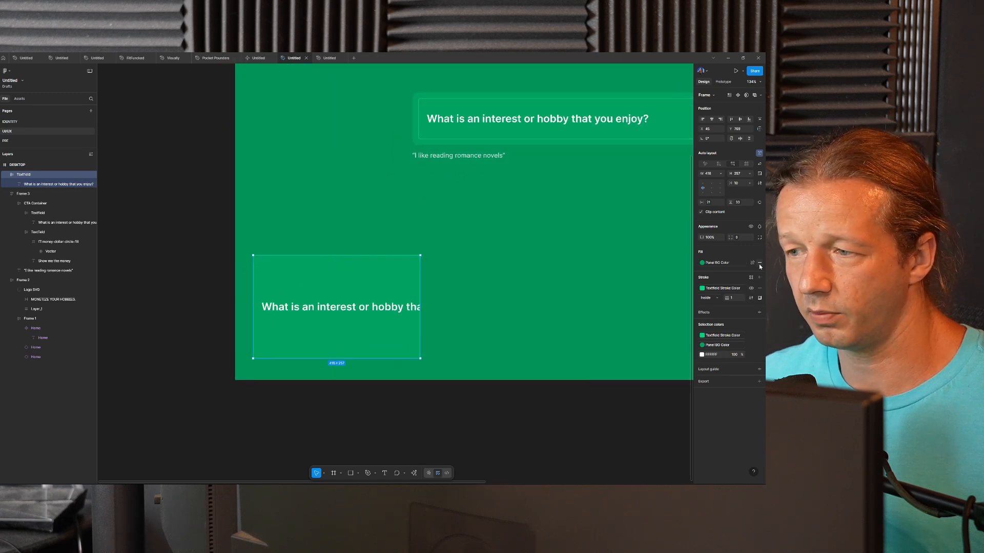
left_click(490, 257)
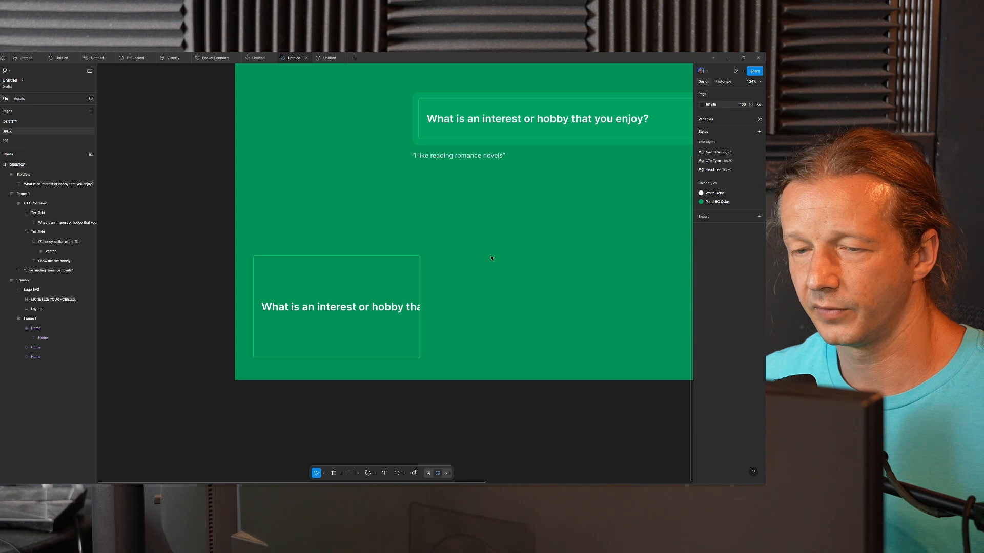
double_click(327, 308)
key("Escape")
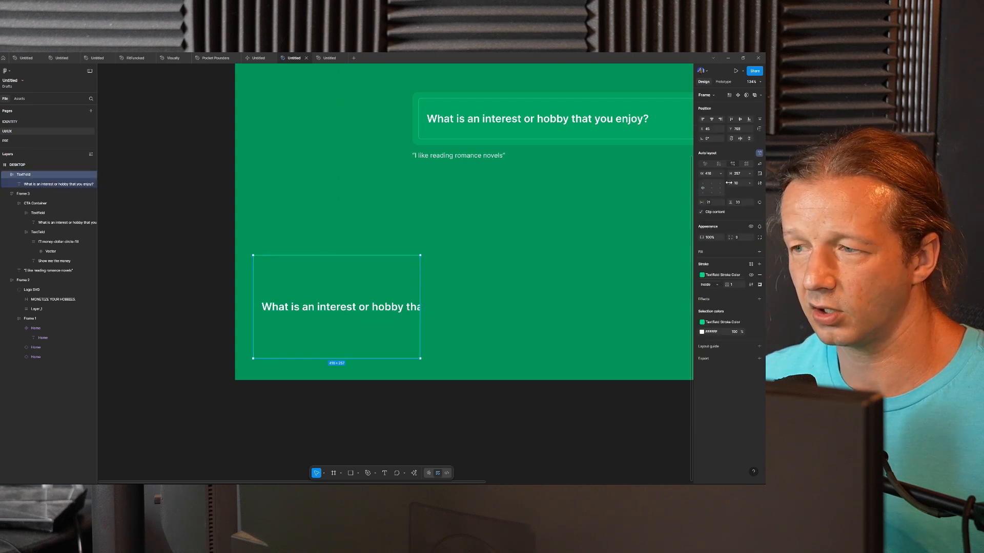
left_click(703, 183)
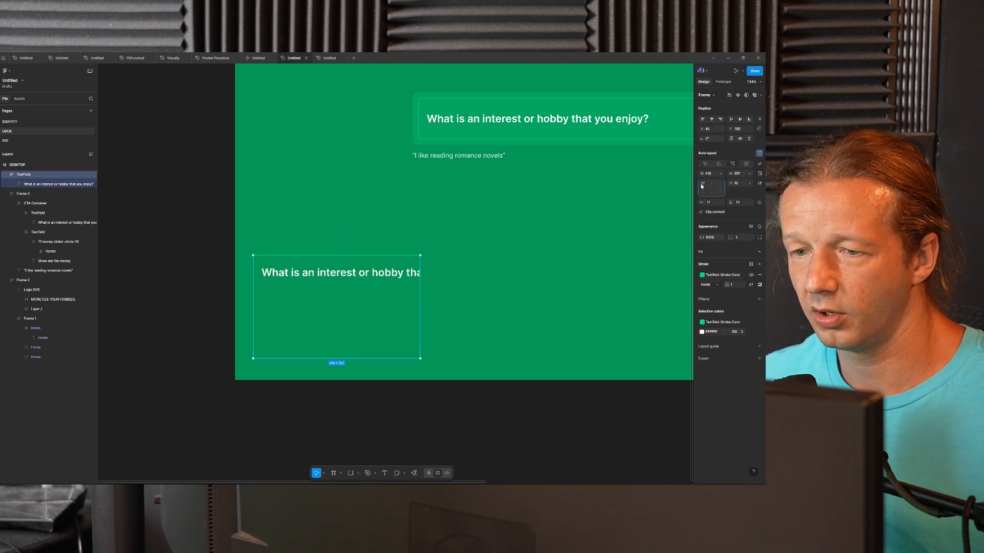
- Set the width of the question text inside the duplicated box to Fill container so it wraps
left_click(354, 276)
left_click_drag(485, 271, 402, 277)
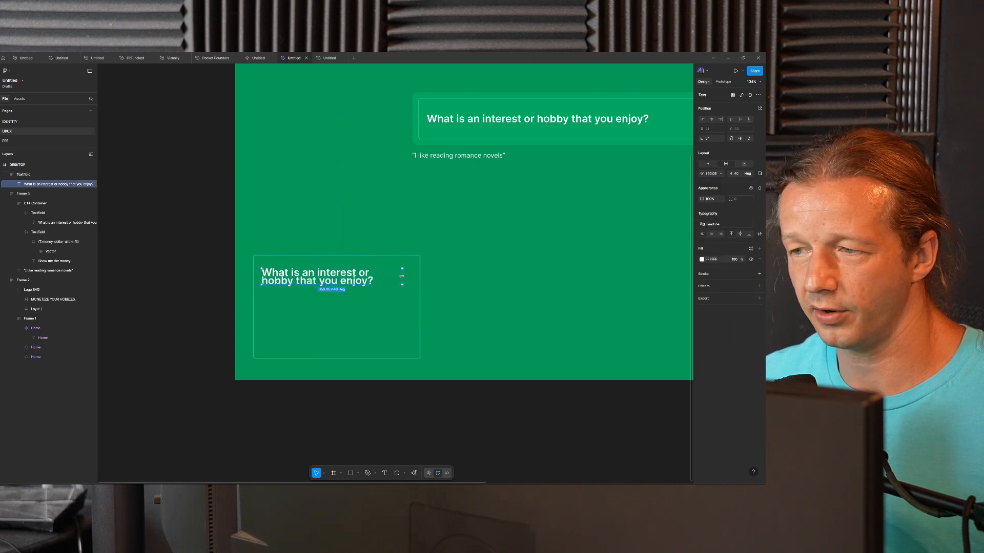
left_click(721, 173)
left_click(703, 200)
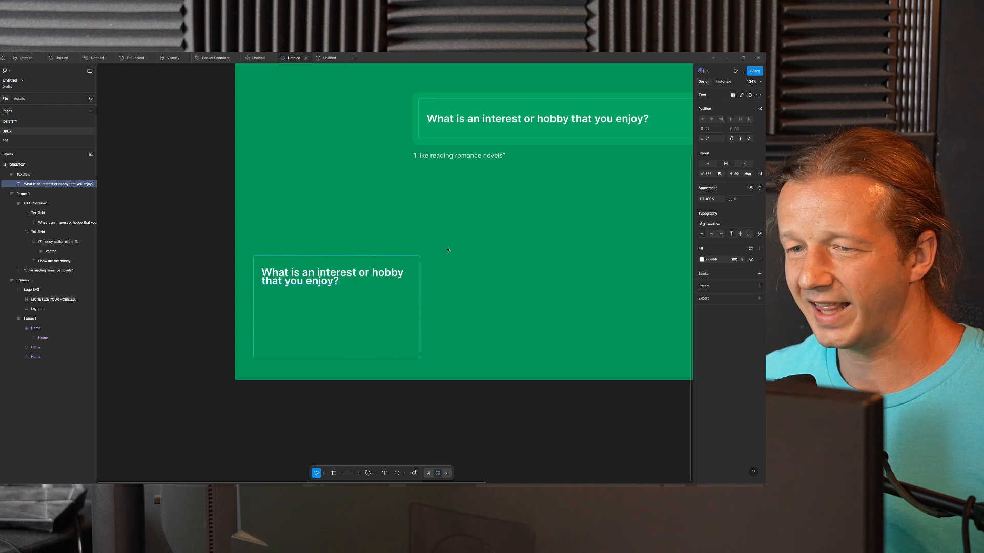
- Detach the Headline style from the duplicated box's text and set its line height to 32
left_click(759, 225)
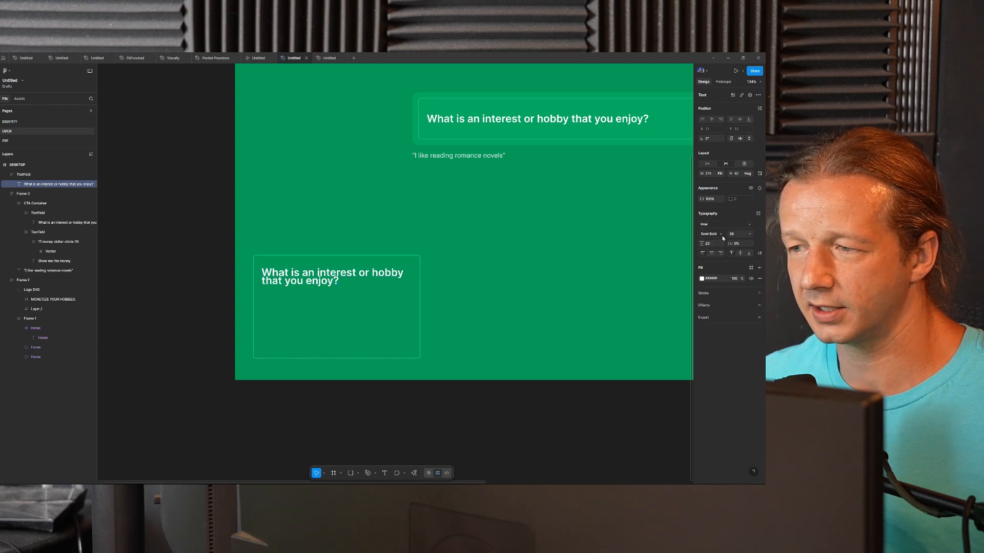
left_click(712, 245)
type("24")
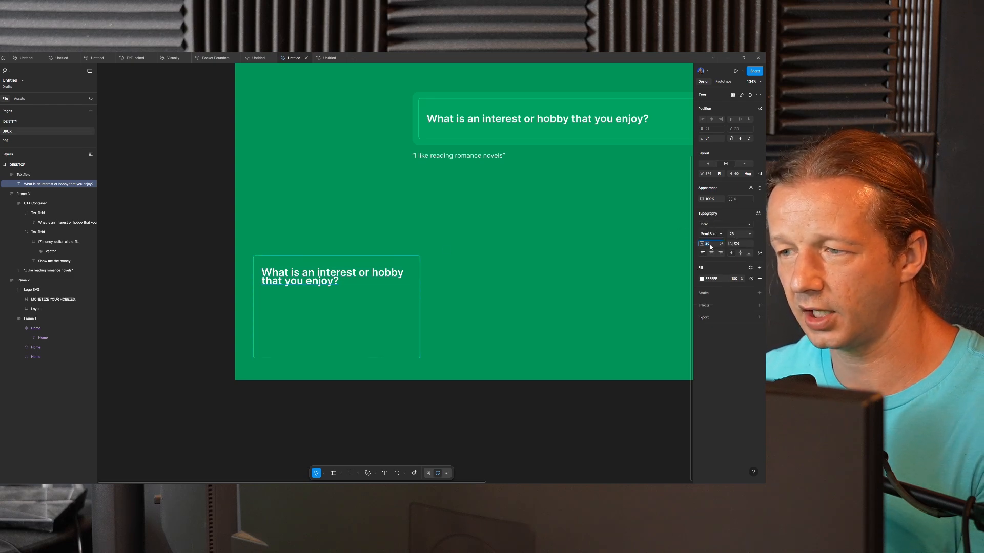
key("Return")
type("32")
key("Return")
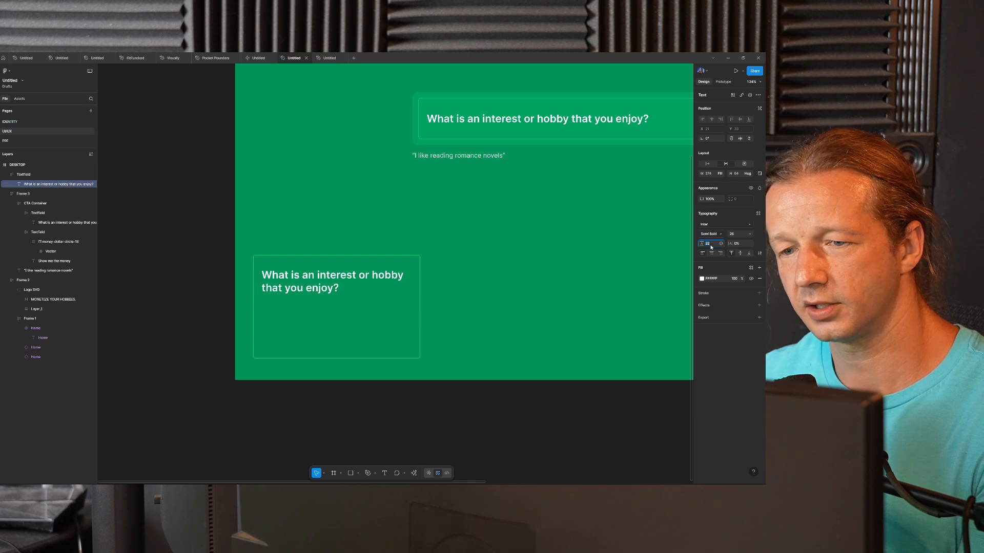
- Replace the text in the lower-left box with “I like to find broken things and fix them.”
key("ctrl+a")
scroll(275, 287, "up", 3, "ctrl")
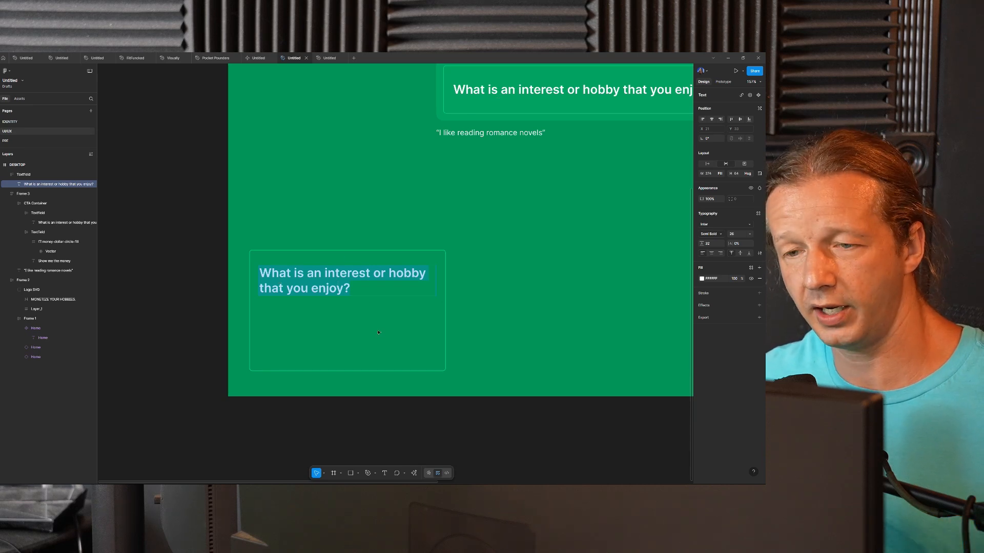
double_click(338, 288)
left_click(338, 289)
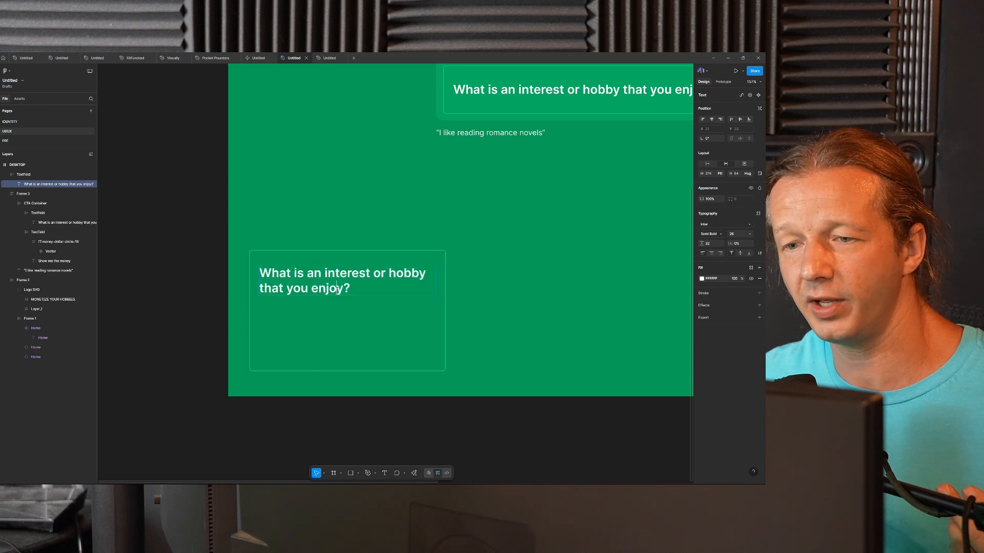
triple_click(338, 289)
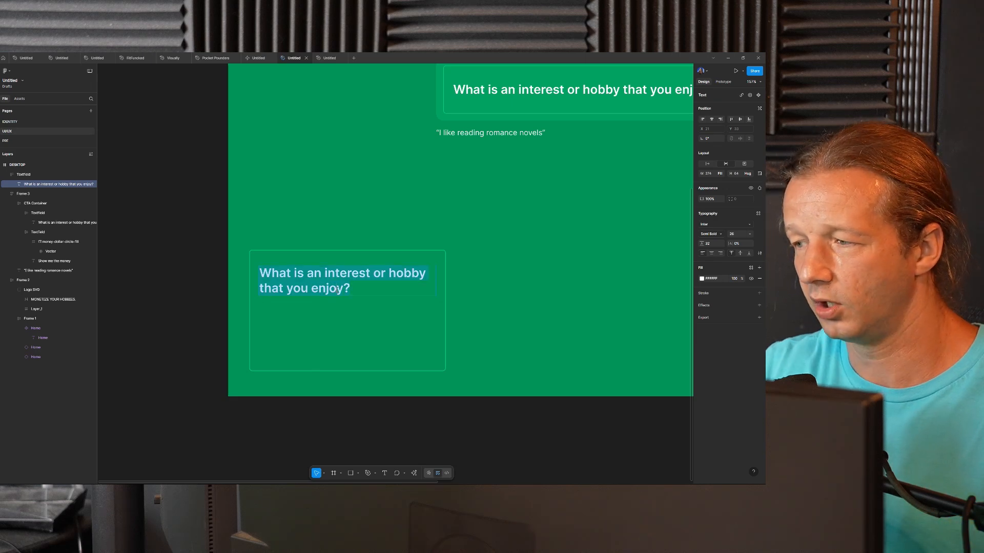
type("“")
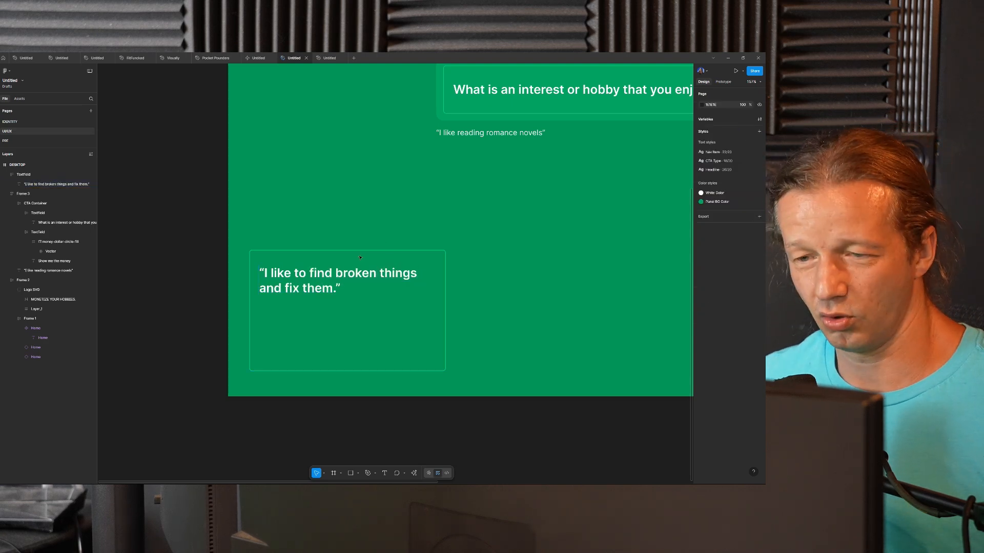
- Narrow the lower-left quote box to about 348 px wide
left_click(352, 287)
left_click_drag(442, 279, 416, 286)
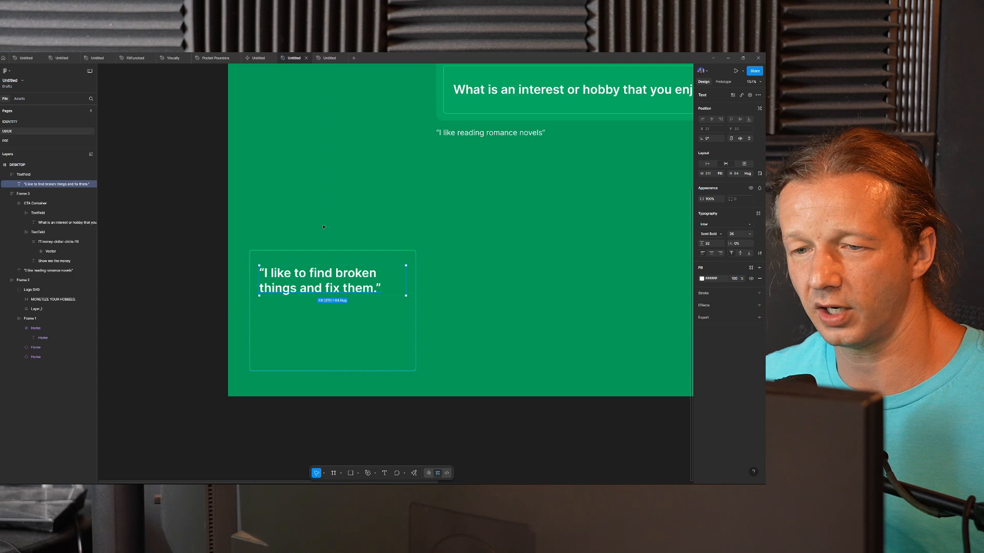
left_click(413, 289)
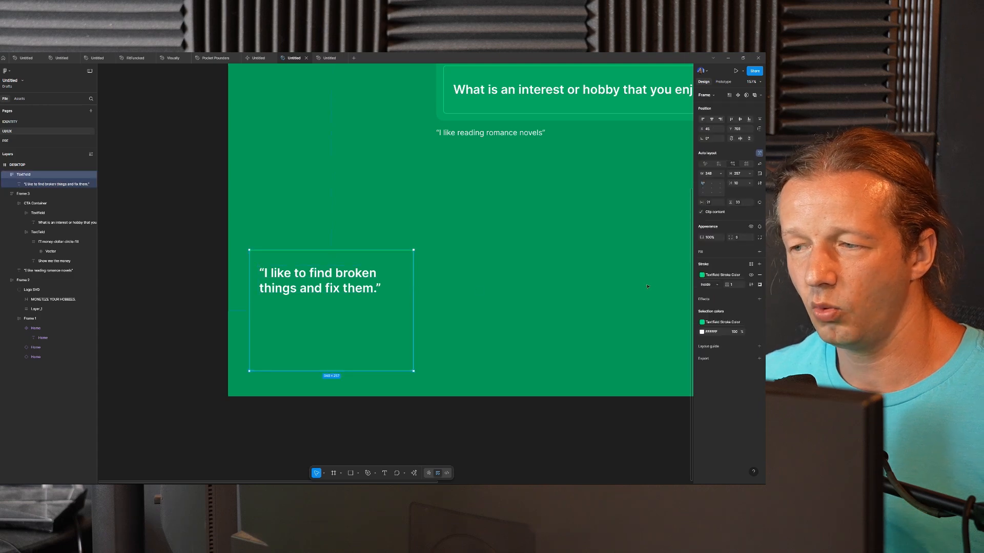
- Set the box's quote text to font size 22 with a line height of 30
left_click(327, 287)
left_click(737, 235)
key("Down")
key("Down")
key("Down")
key("Down")
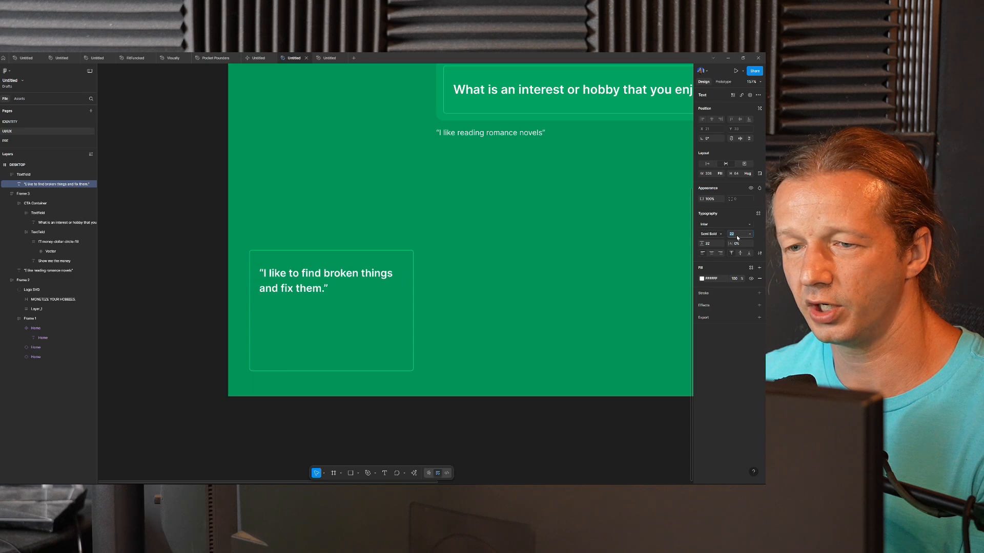
left_click(708, 244)
key("Down")
key("Down")
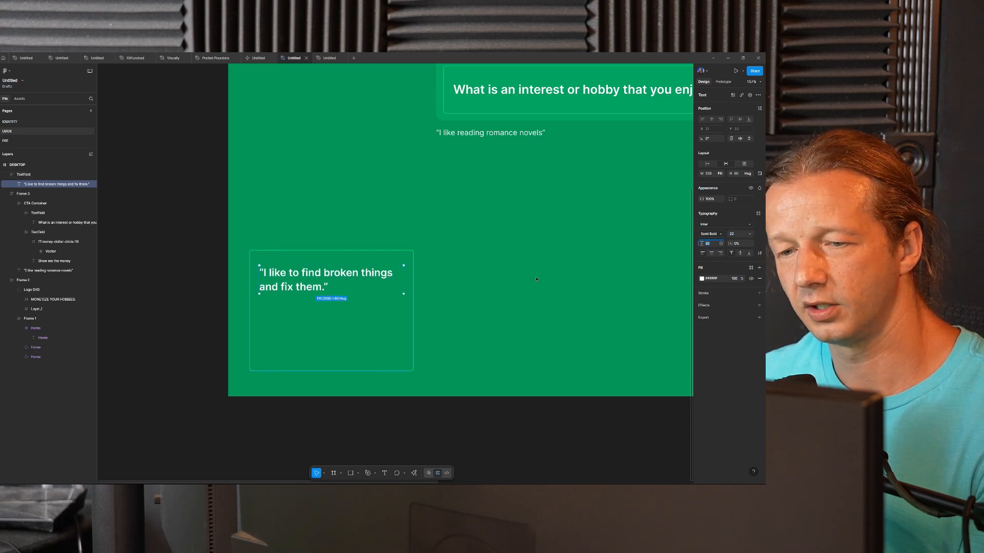
- Create a text style named Card Title from the box's quote text
left_click(758, 214)
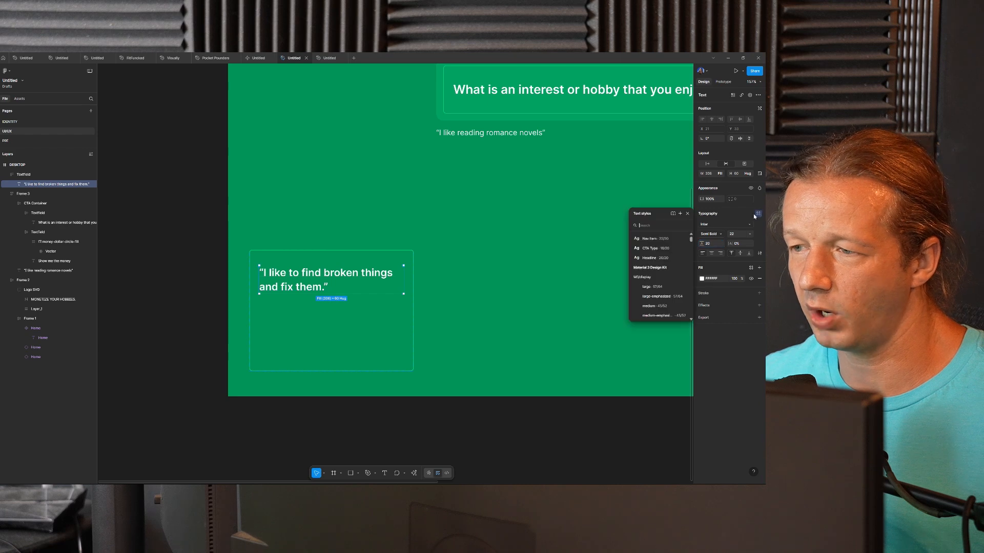
left_click(680, 214)
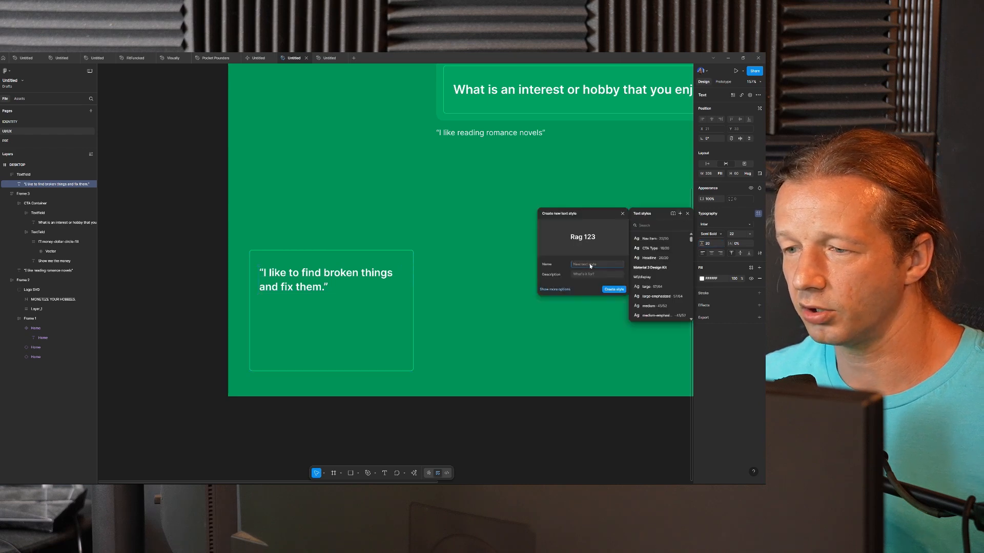
type("Card Title")
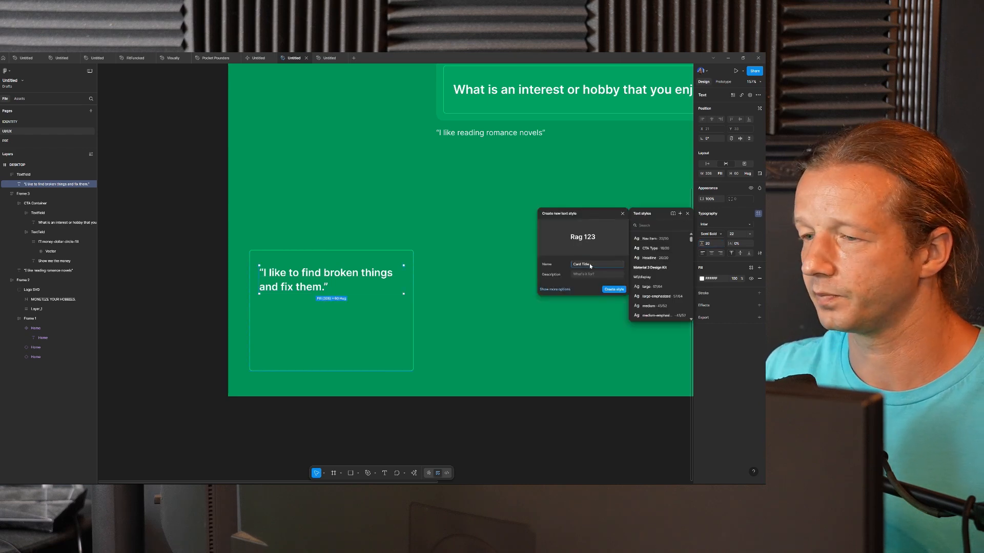
key("Return")
key("Escape")
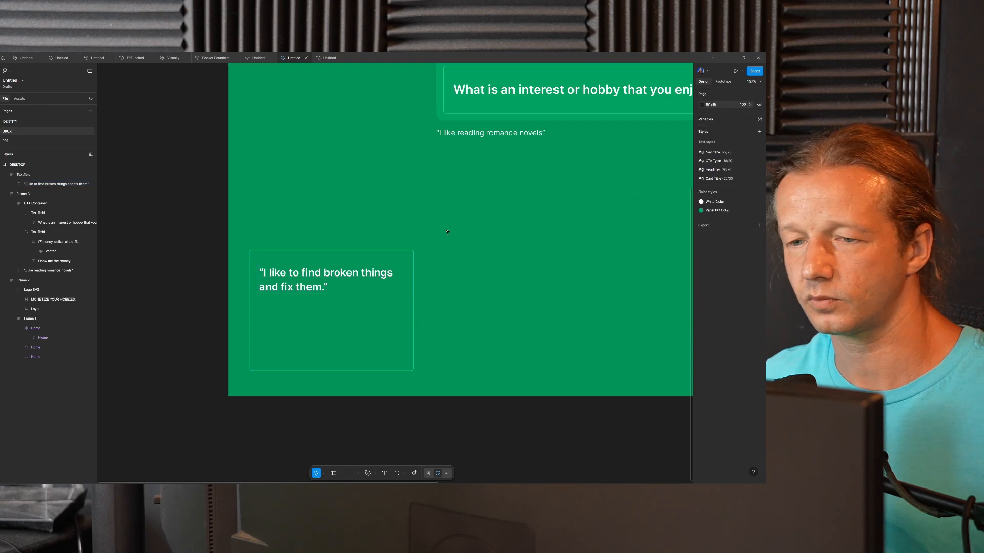
- Apply the Textfield Margin LR variable to the quote box's vertical padding
left_click(348, 266)
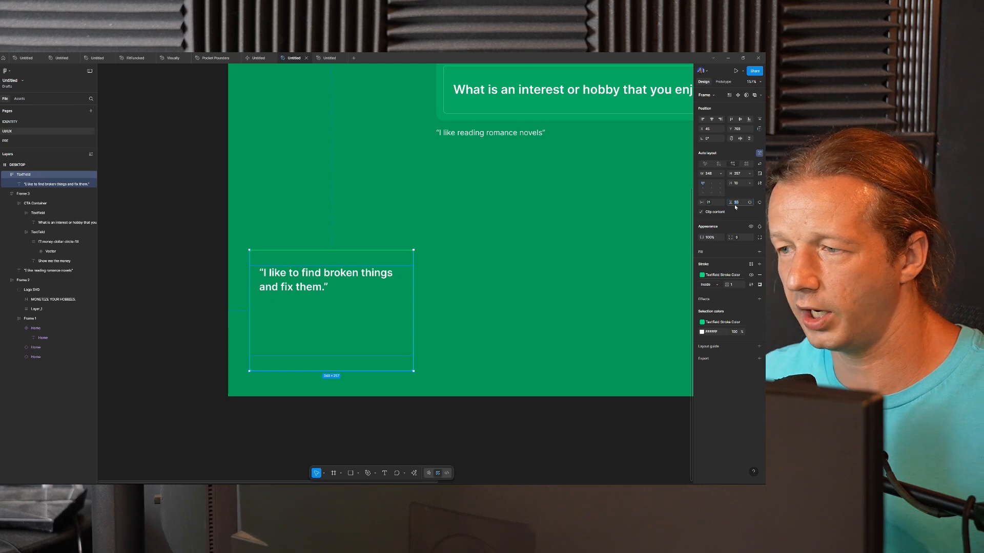
left_click(747, 203)
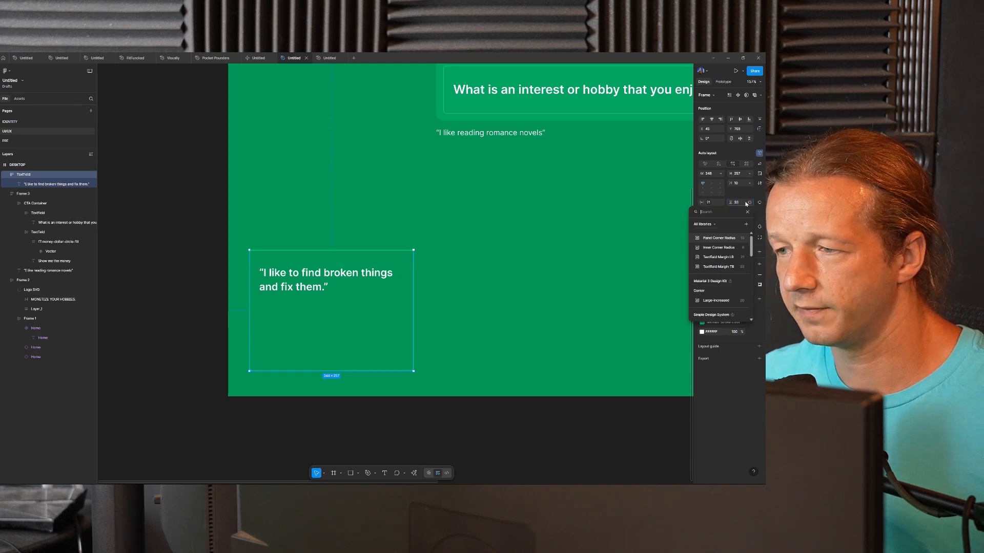
left_click(728, 257)
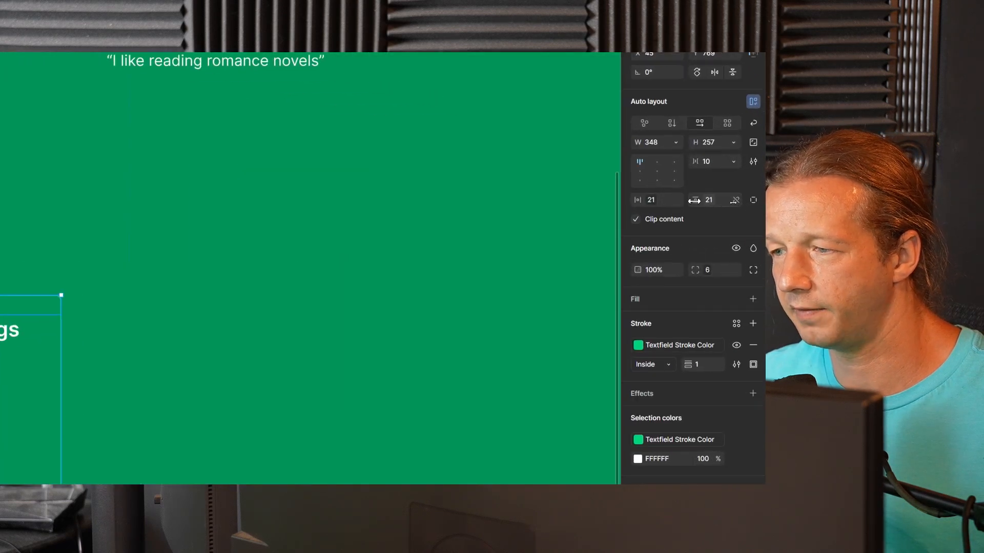
left_click(710, 201)
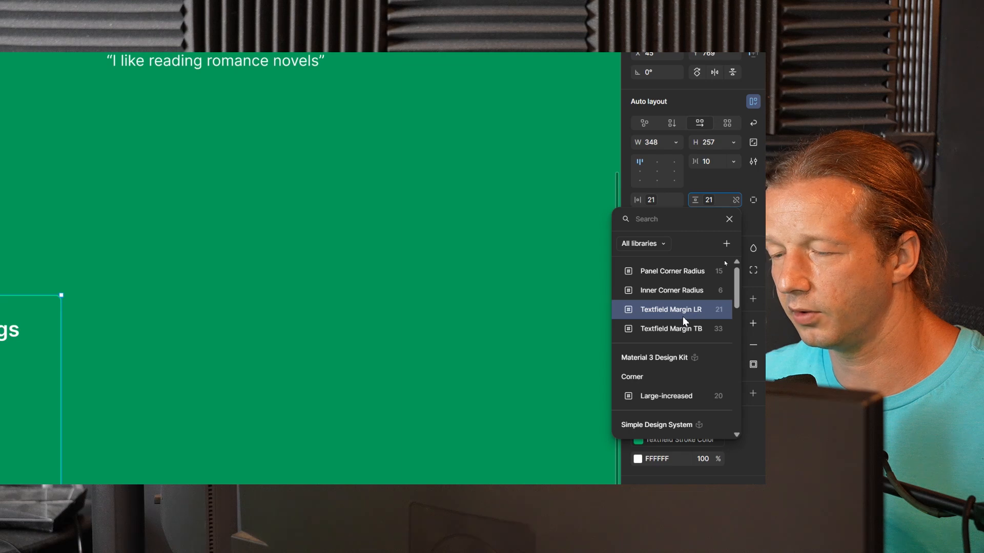
key("Escape")
left_click(247, 270)
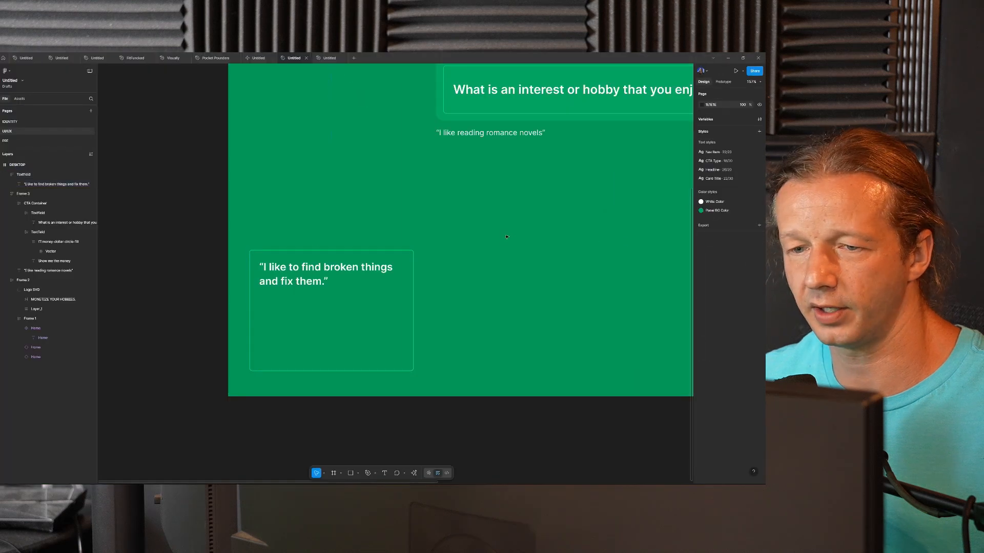
- Shrink the quote box to about 282 by 219 px, keeping its lower-left corner in place
scroll(462, 261, "down", 3)
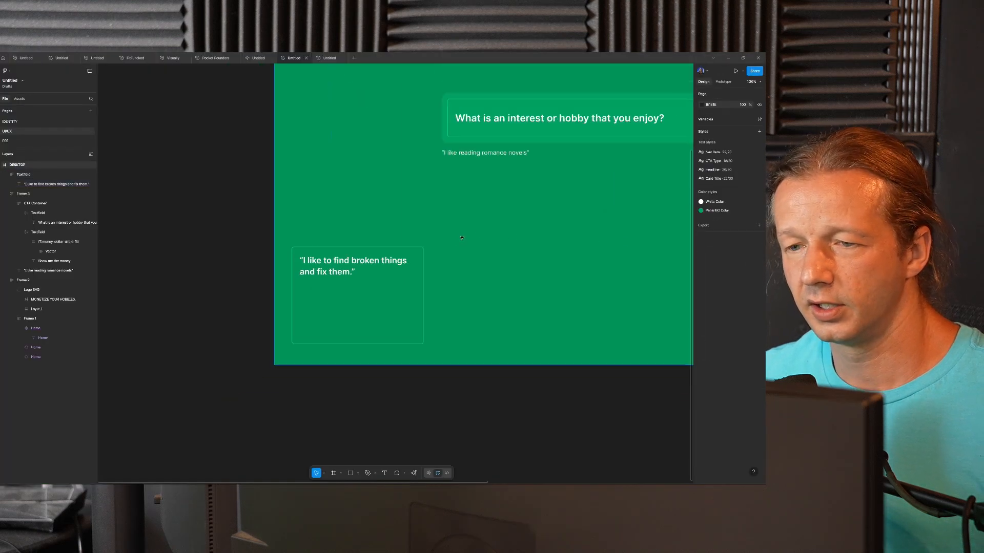
scroll(437, 268, "up", 2)
left_click(415, 256)
left_click_drag(421, 245, 394, 262)
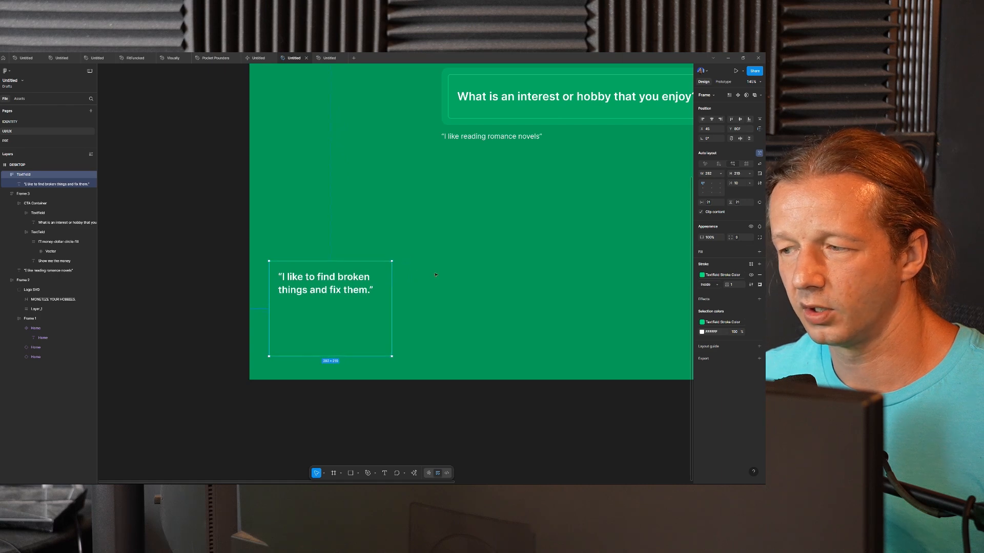
key("Escape")
- Add a text reading “11 BUSINESS IDEAS” inside the quote box
scroll(290, 345, "up", 3)
scroll(290, 345, "up", 3)
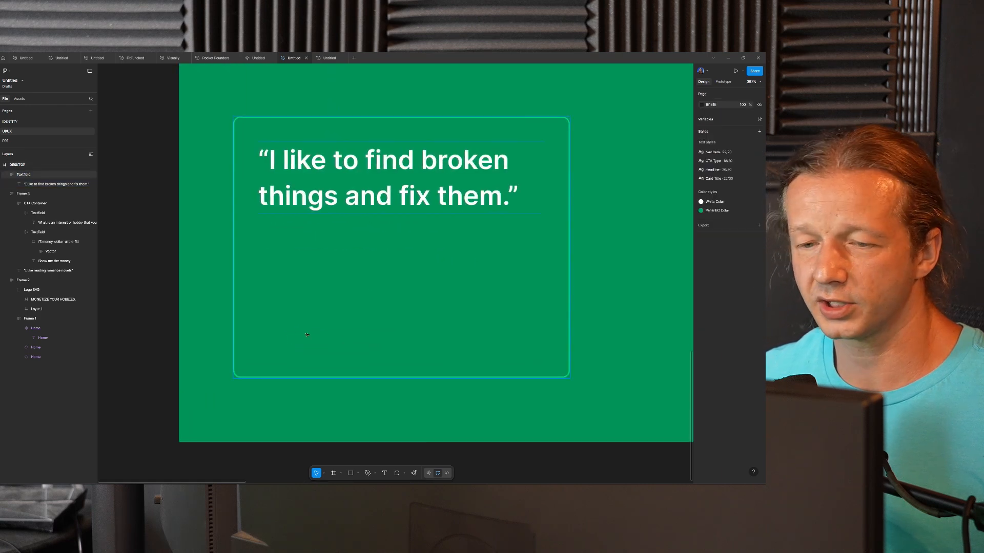
key("t")
left_click(270, 334)
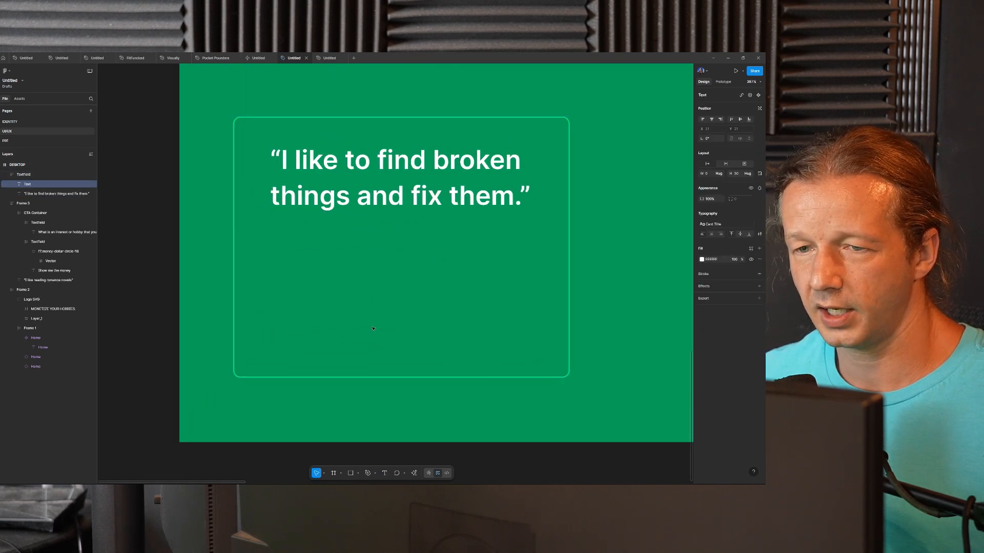
type("11")
key("Caps_Lock")
type("BUSINESS IDEAS")
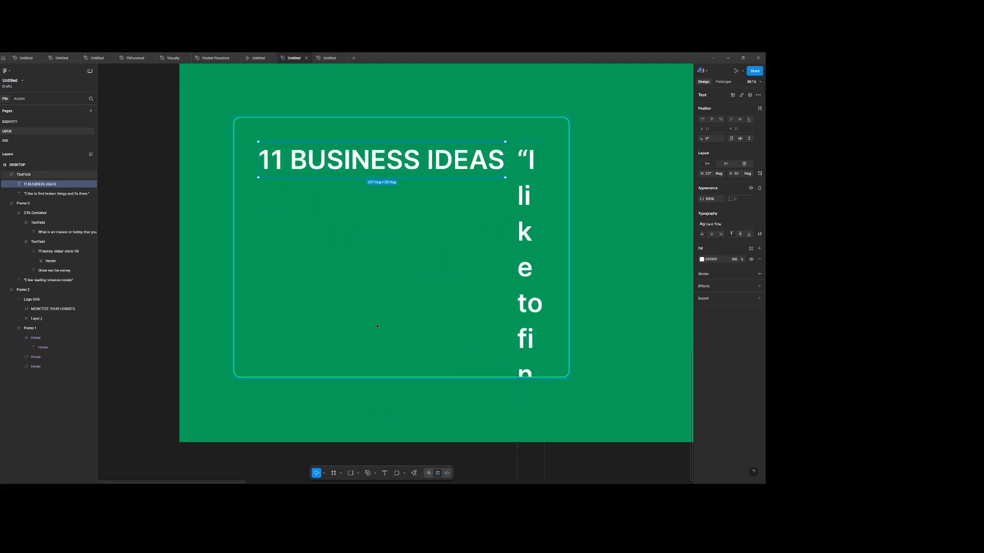
- Switch the quote box to vertical auto layout and move “11 BUSINESS IDEAS” below the quote
left_click(423, 249)
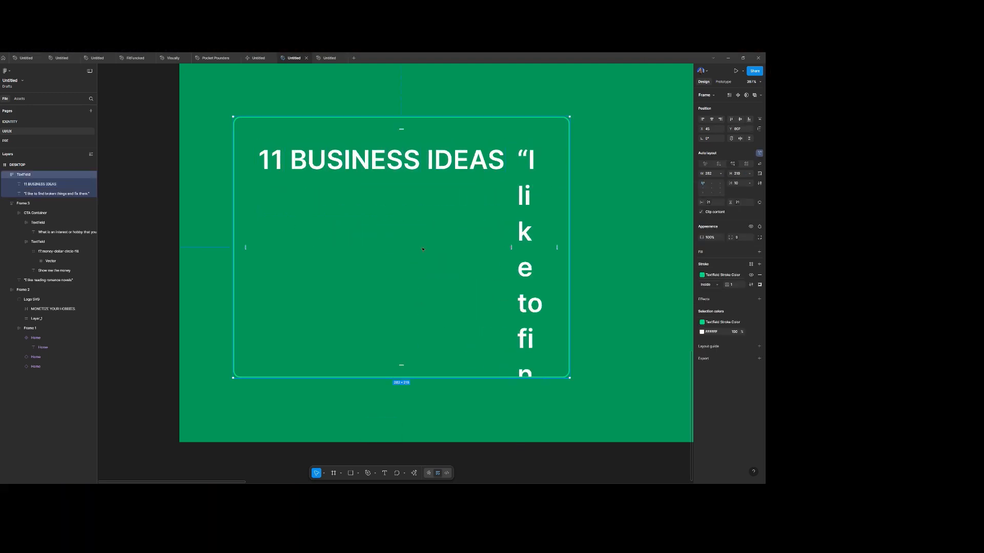
left_click(718, 164)
left_click(399, 162)
left_click_drag(384, 165, 404, 343)
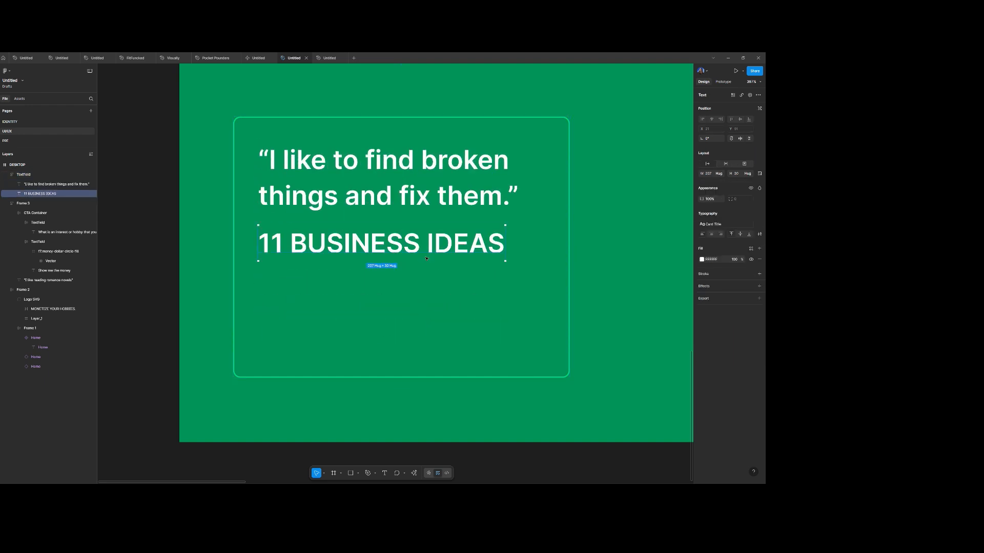
- Move “11 BUSINESS IDEAS” out of the box to just beneath it and shorten the box from its lower edge
right_click(438, 246)
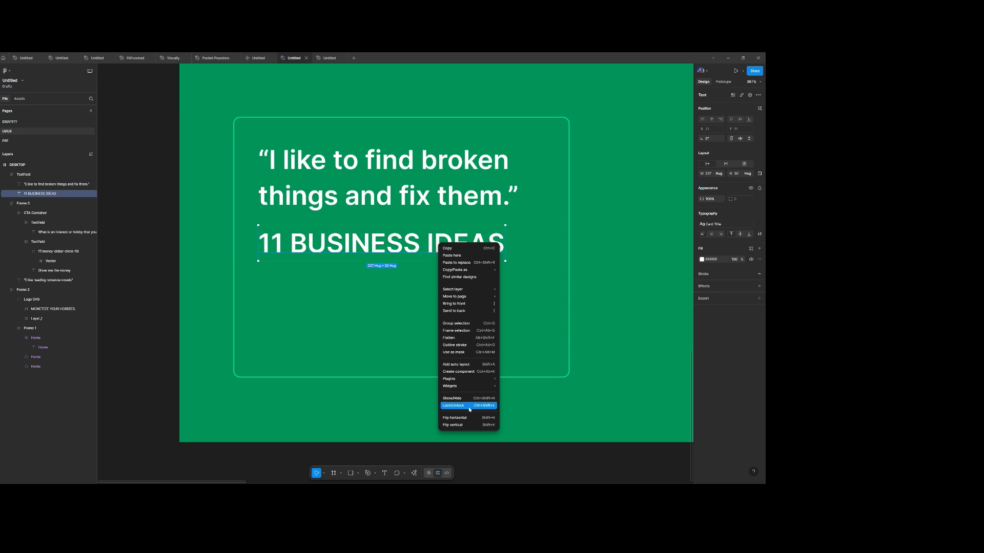
left_click(462, 247)
left_click_drag(408, 246, 411, 421)
scroll(408, 359, "down", 2)
left_click(405, 326)
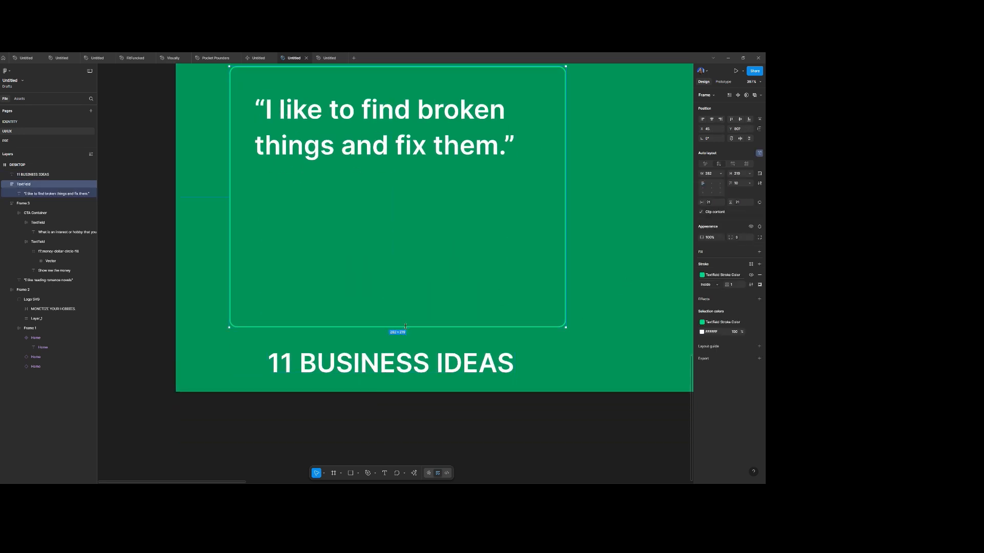
left_click_drag(410, 322, 410, 282)
left_click_drag(506, 365, 506, 340)
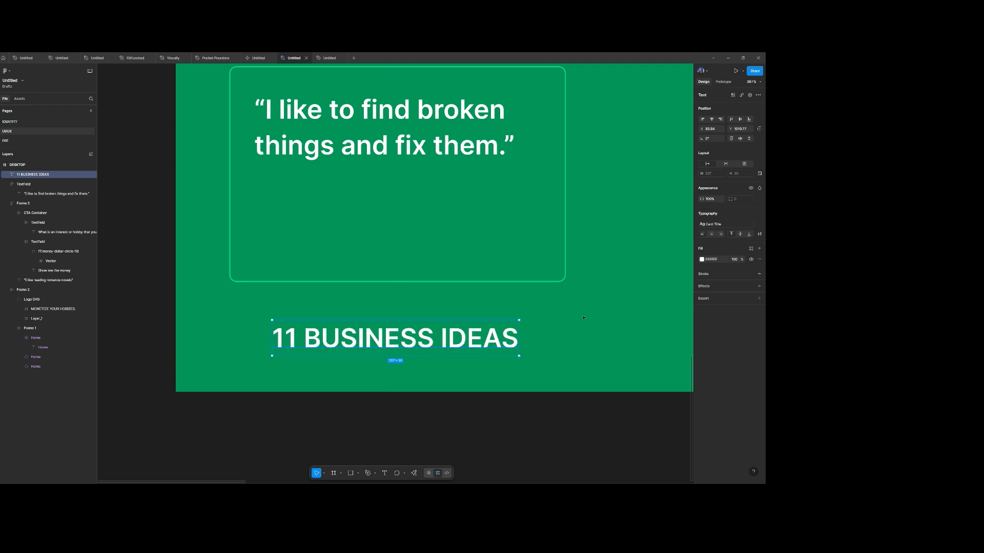
- Detach the Card Title style from the “11 BUSINESS IDEAS” text
left_click(760, 226)
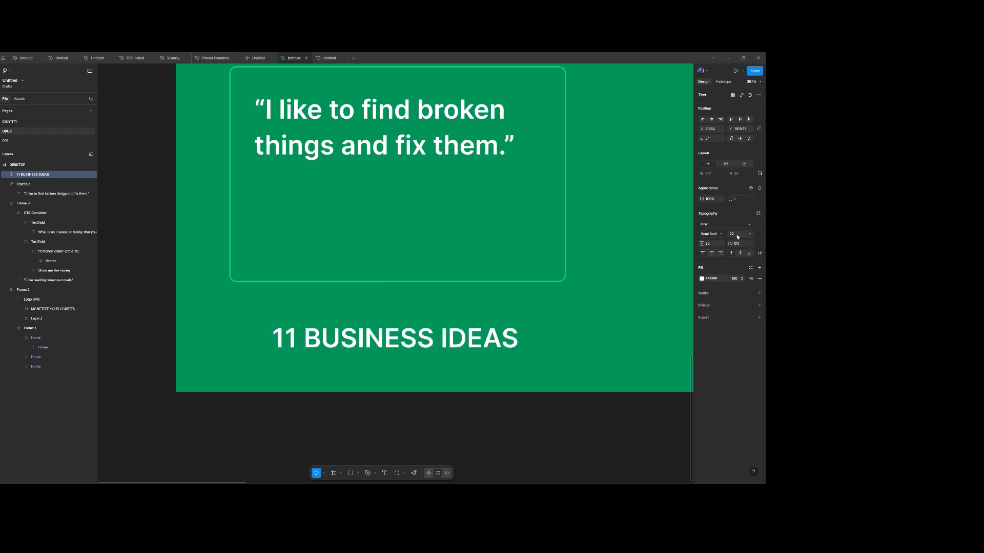